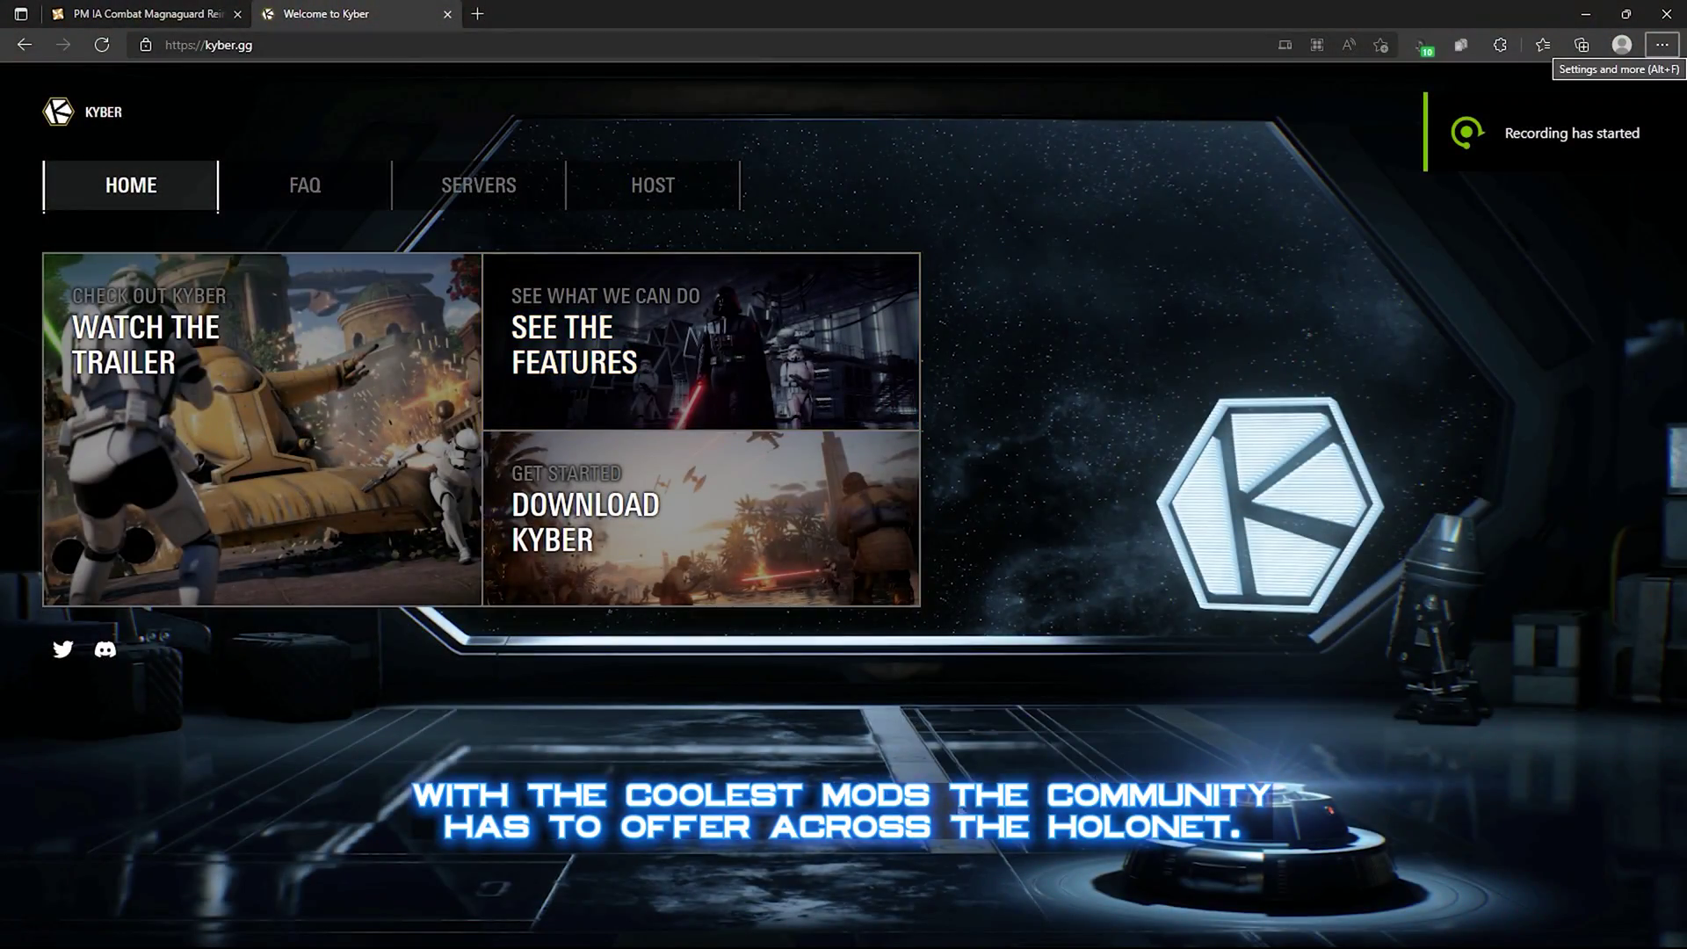
Look through the Battlefront Plus modpack page on Nexus Mods and the YouTube results for installing Kyber with Battlefront Plus.
click(181, 18)
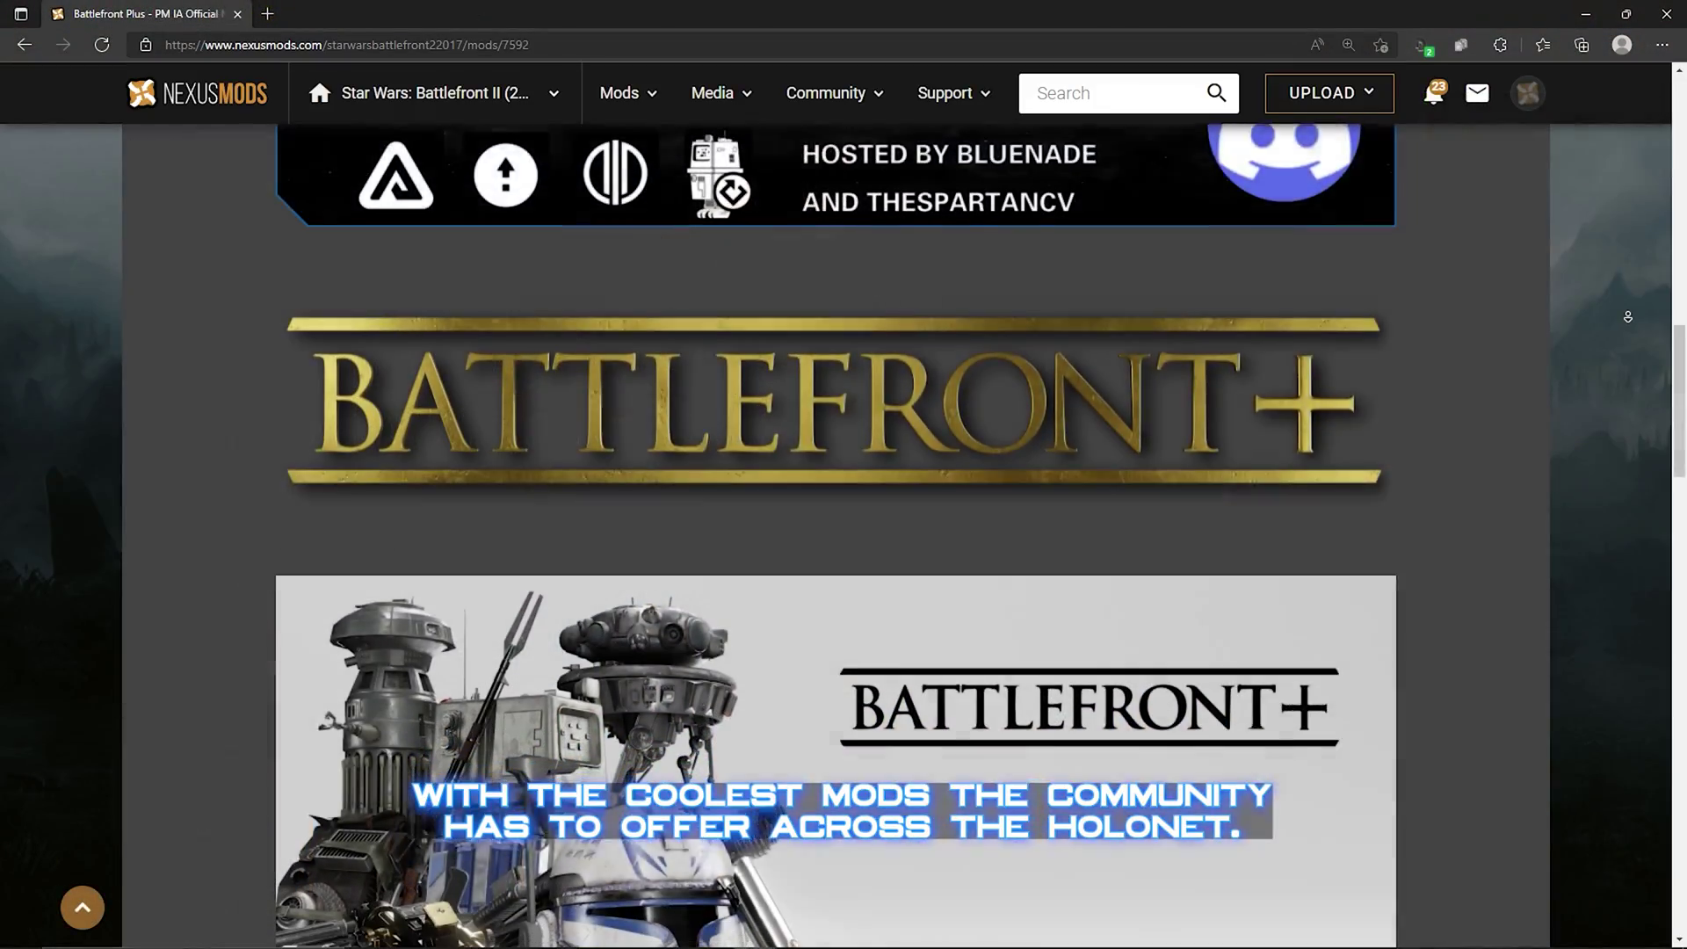
scroll(1627, 317, down, 10)
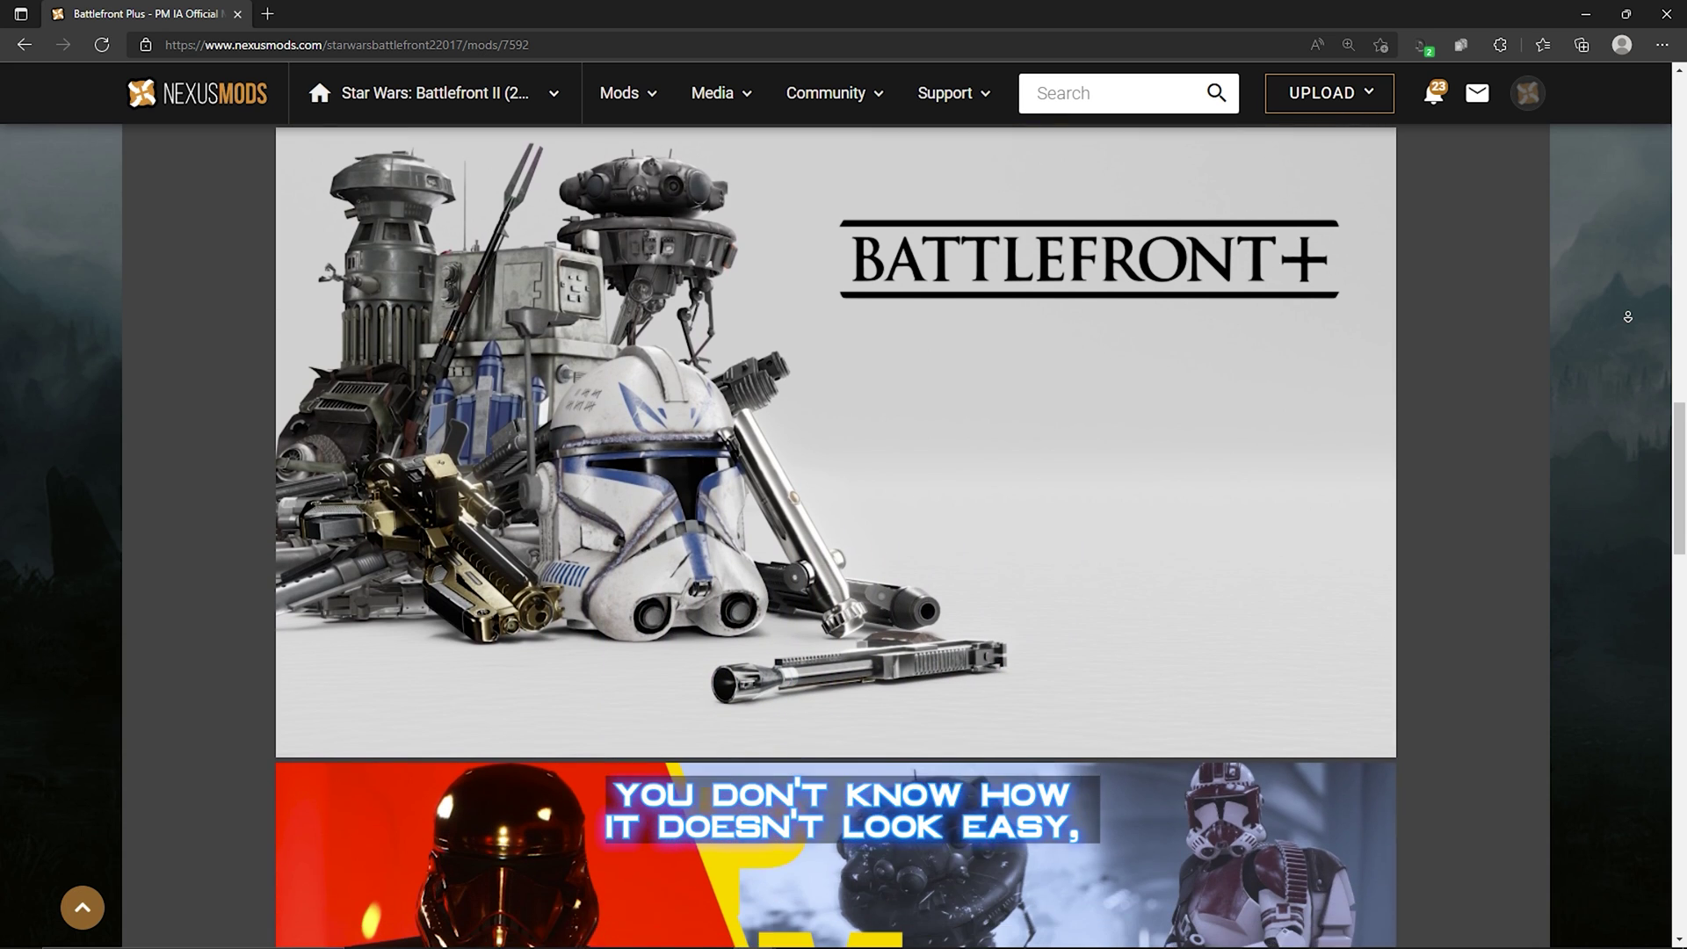
scroll(1627, 316, down, 7)
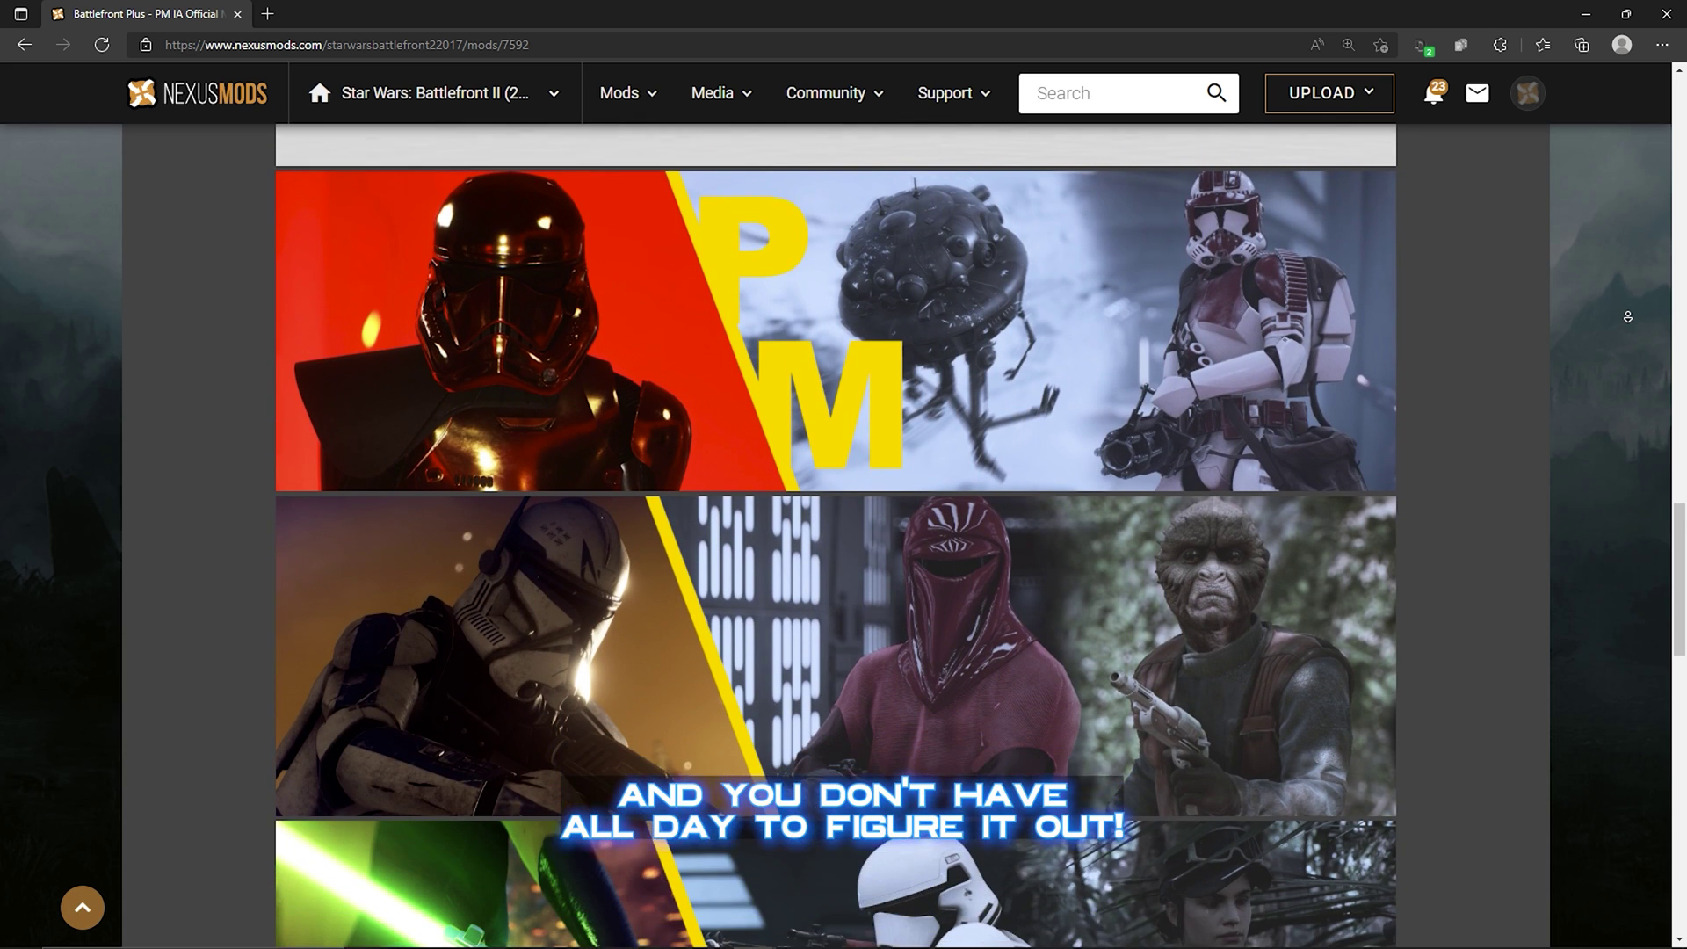
scroll(1627, 316, down, 7)
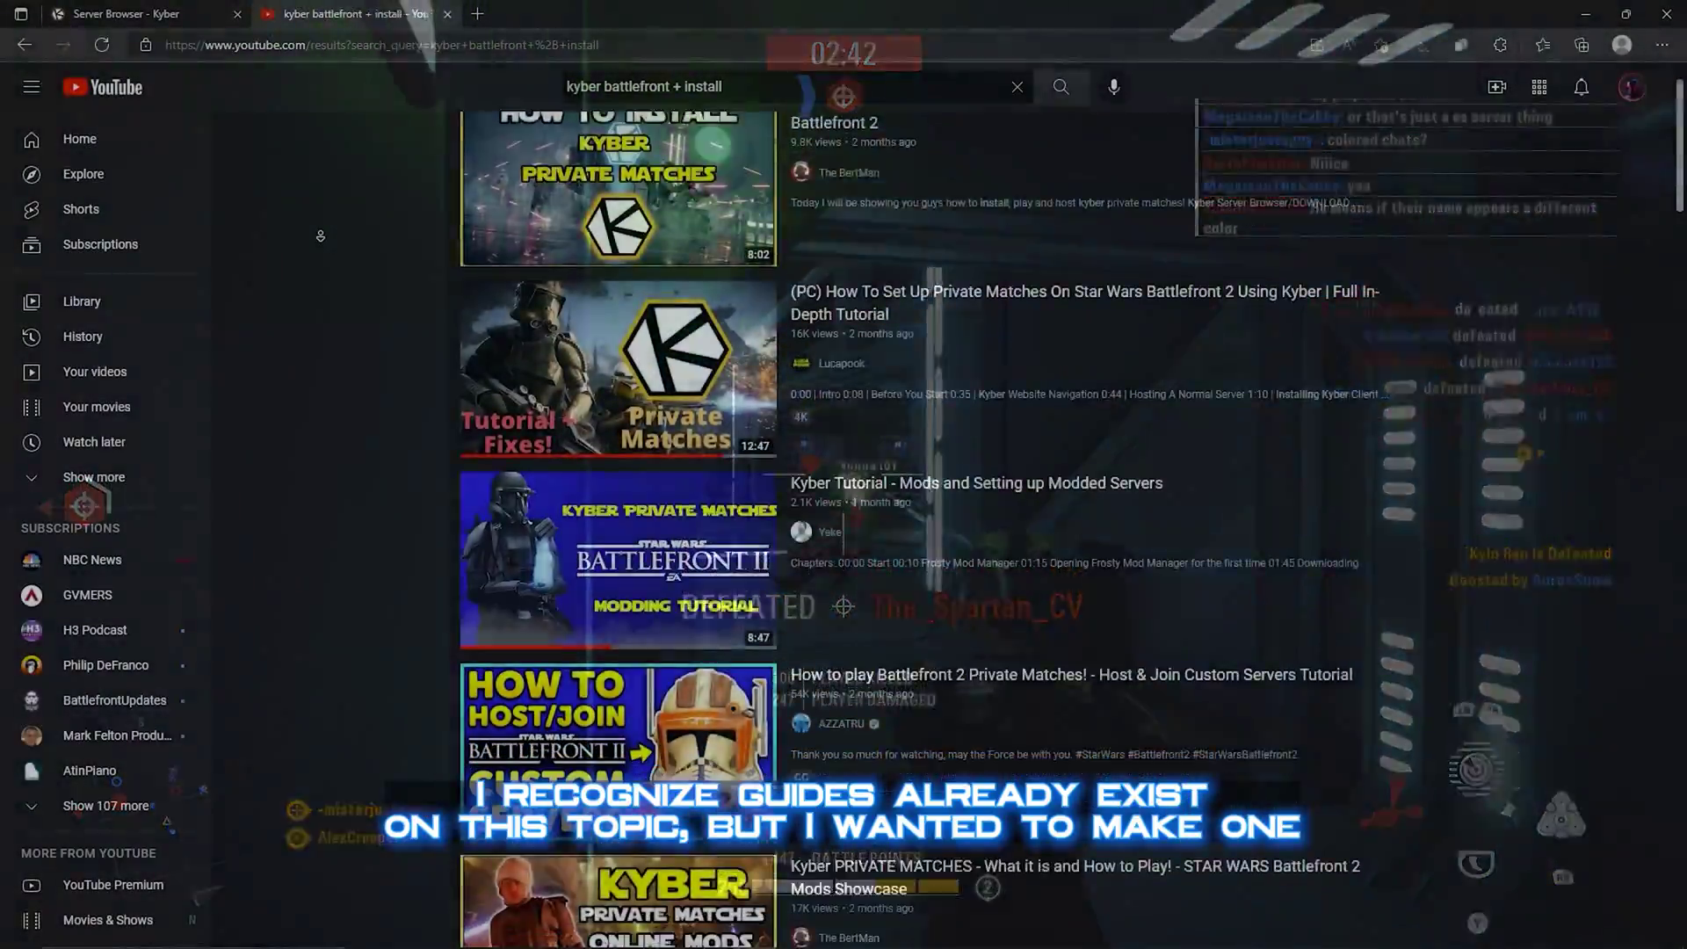
scroll(321, 235, down, 8)
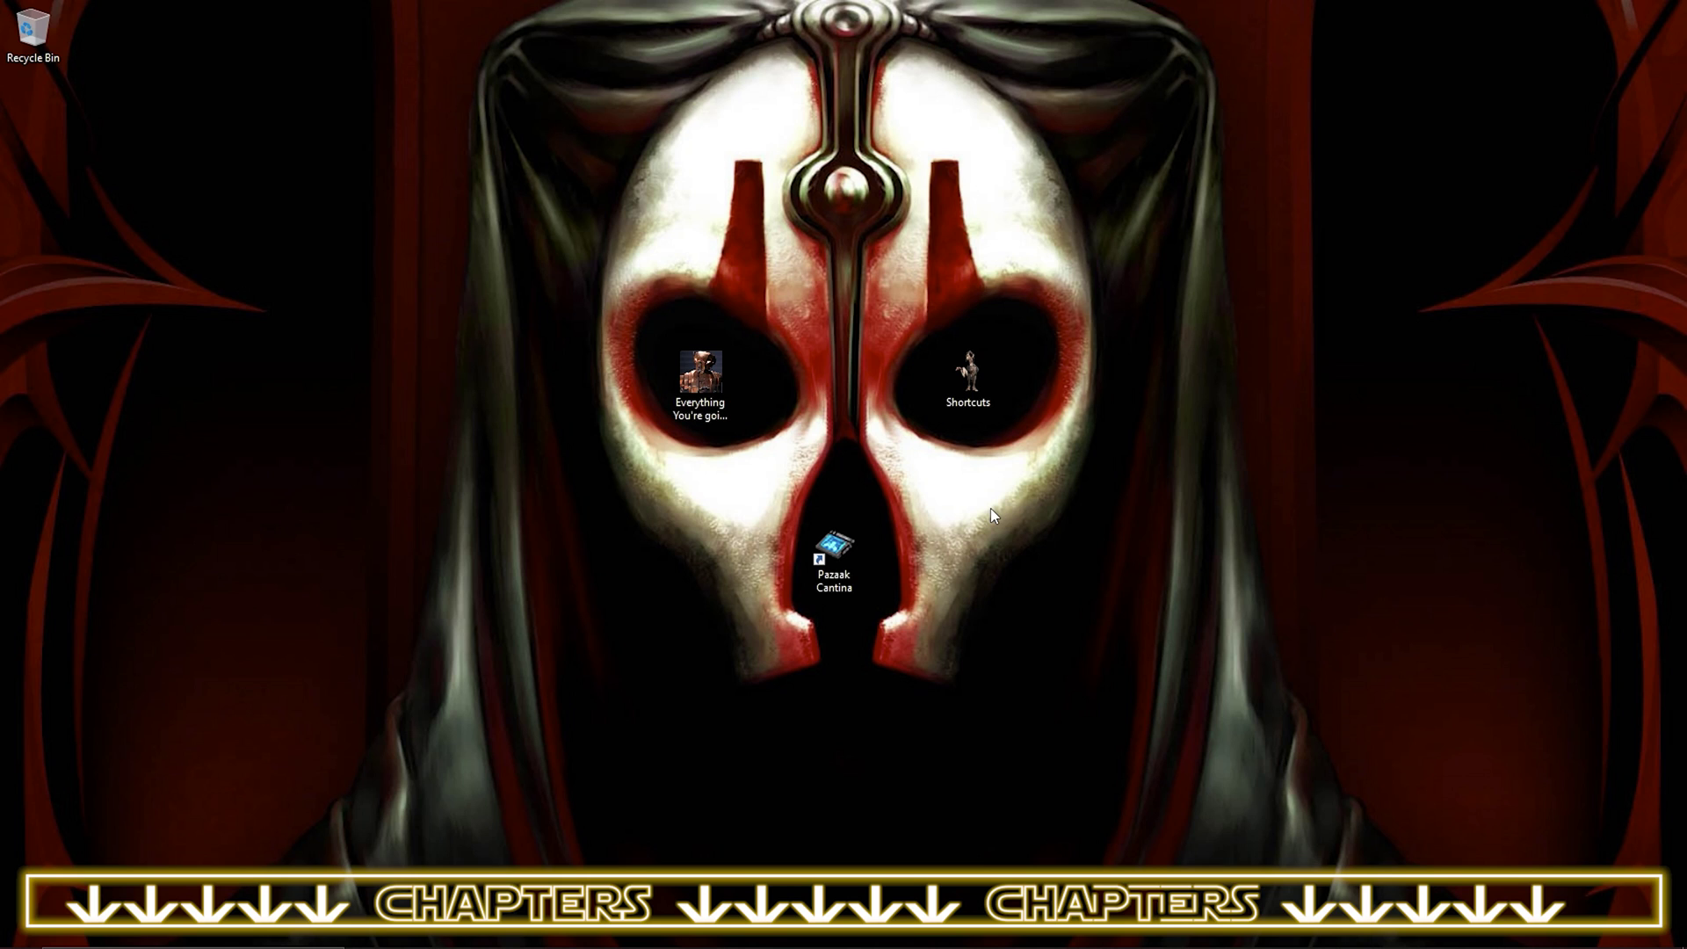
Open the "Everything You're going to need" desktop folder and review the Kyber client, Frosty Mod Manager, plugin and mod archives.
drag(700, 374, 642, 360)
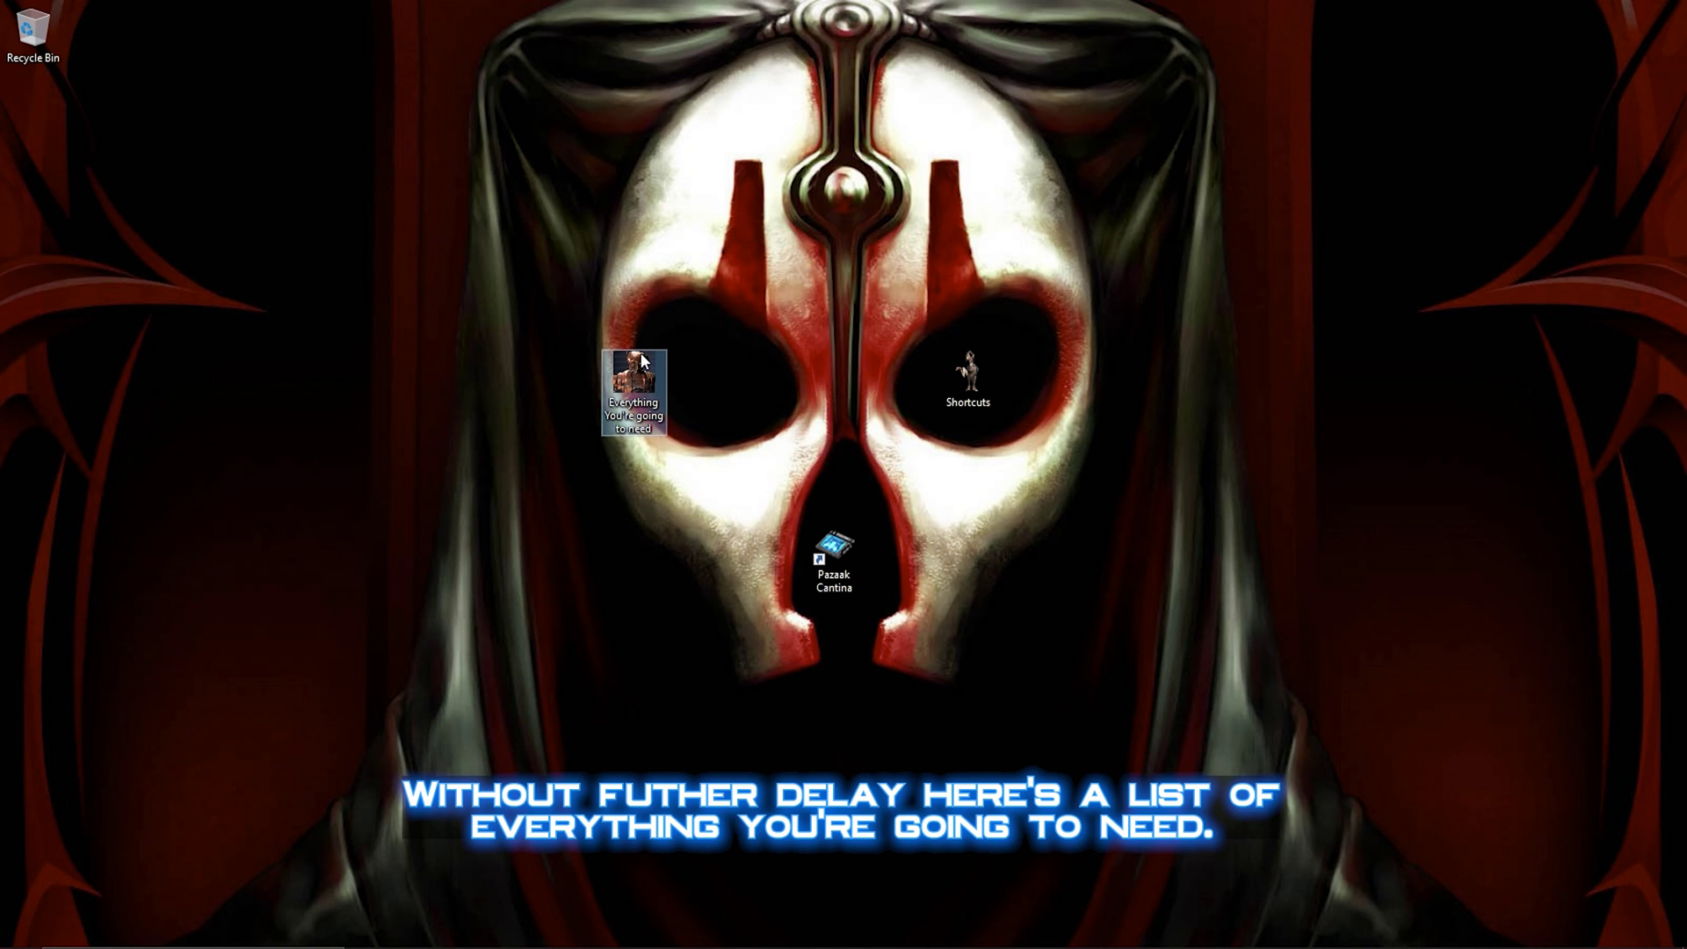
double_click(642, 360)
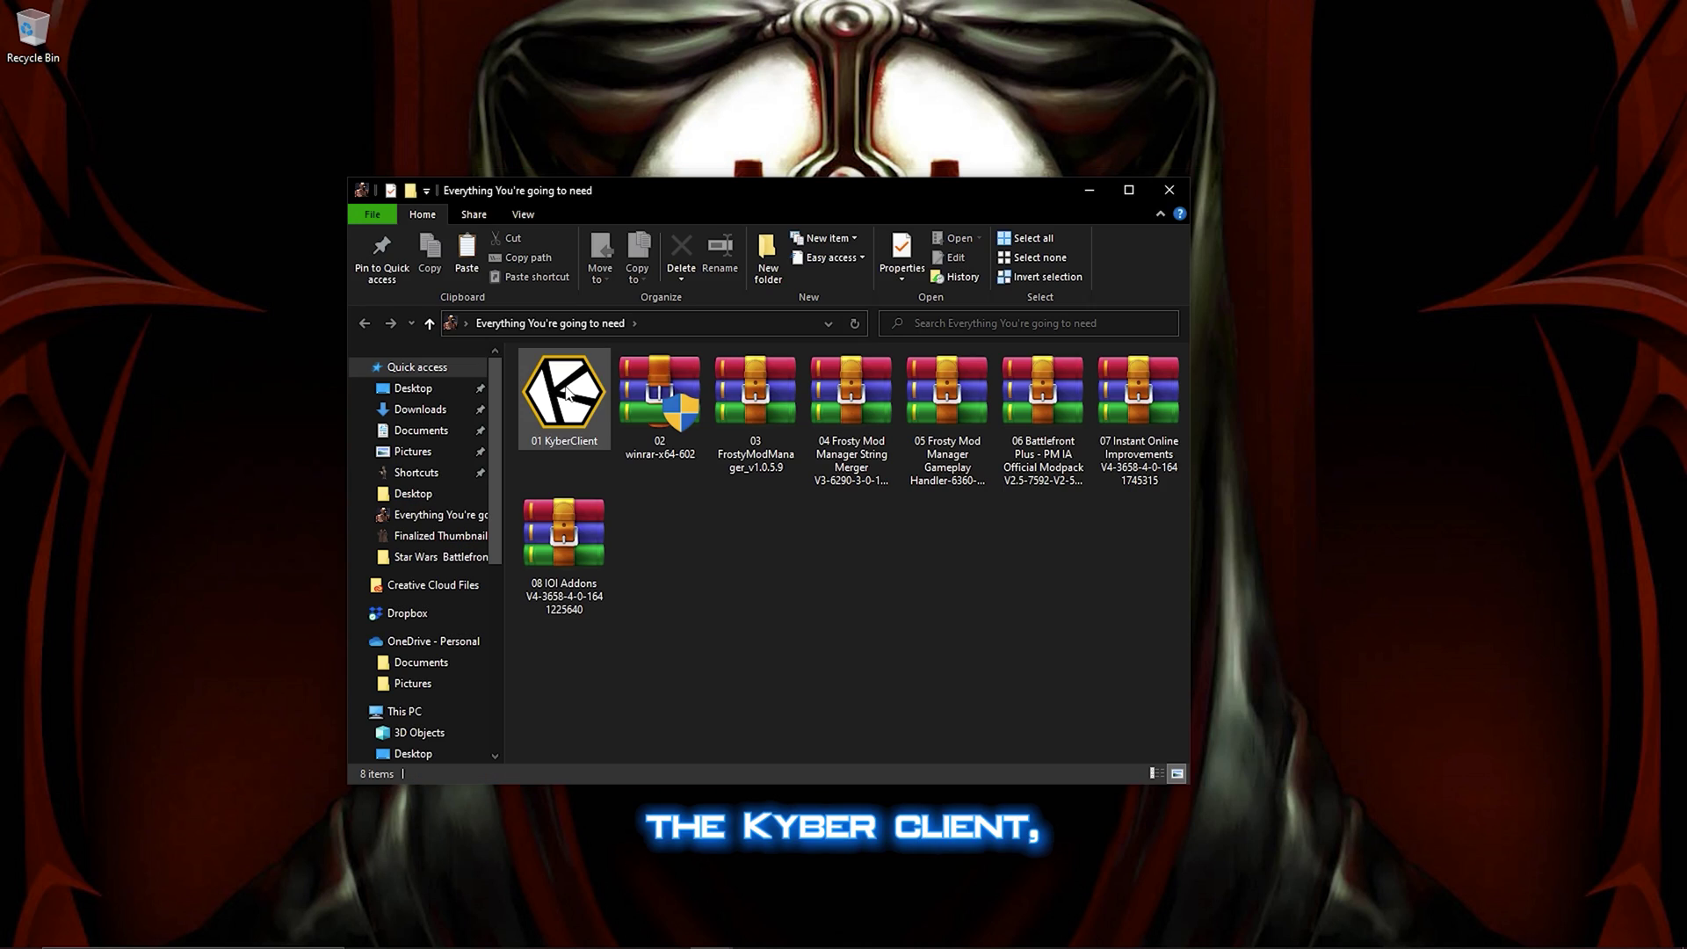
click(567, 393)
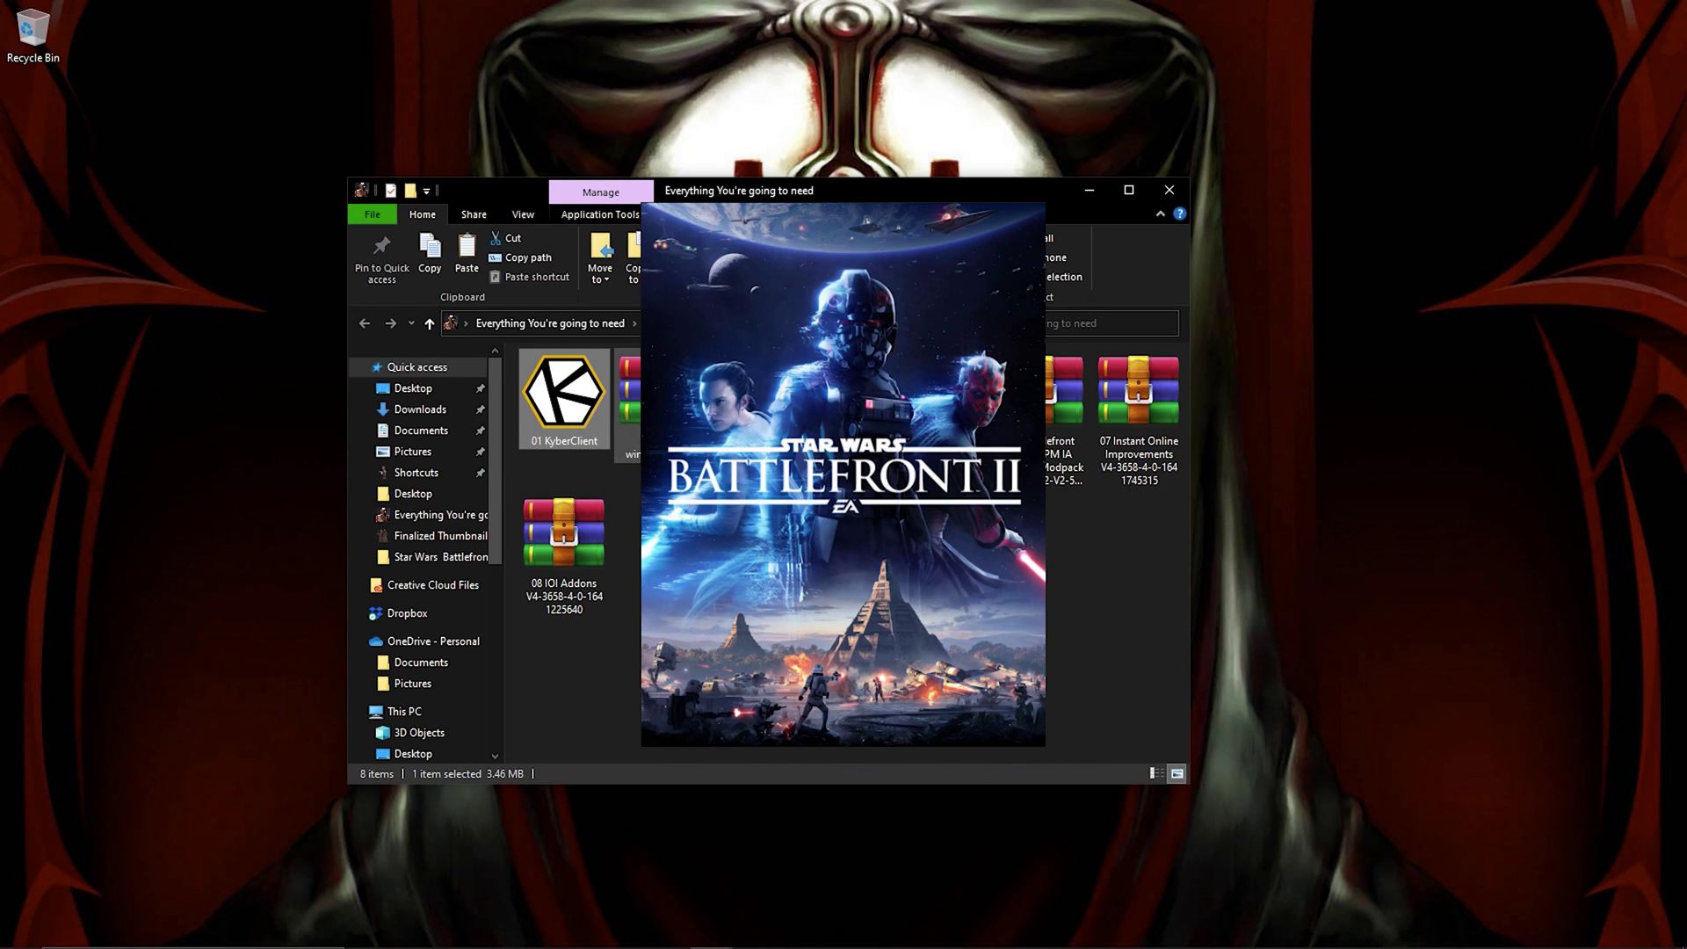
click(756, 408)
drag(860, 542, 1001, 377)
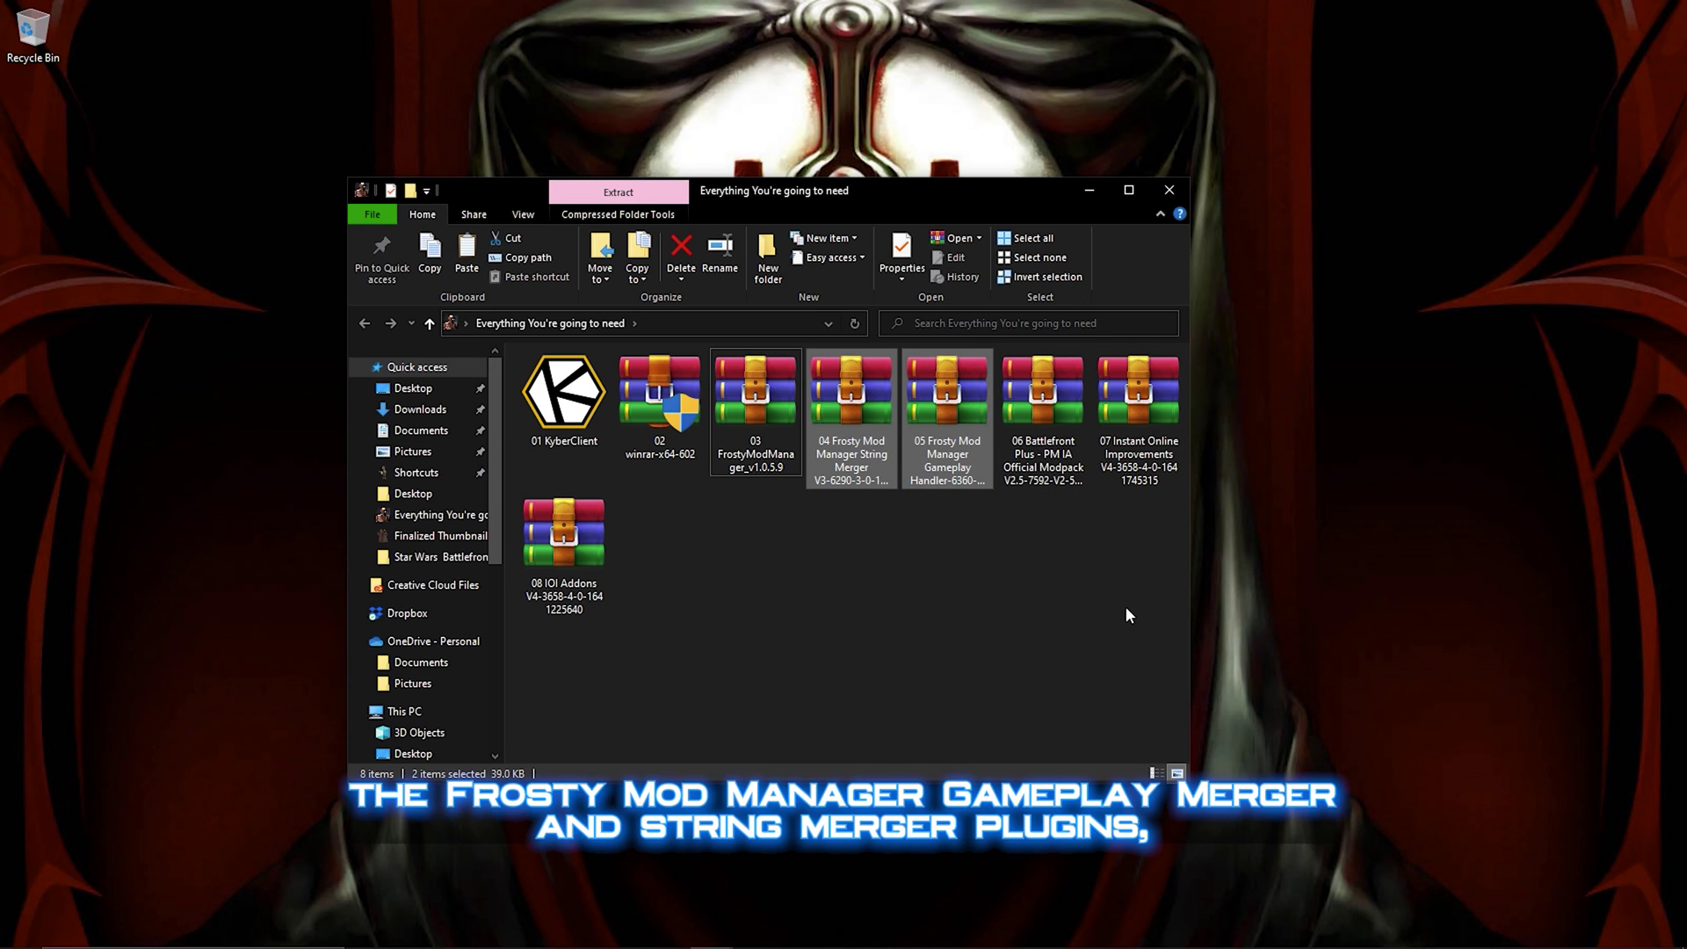
click(1043, 400)
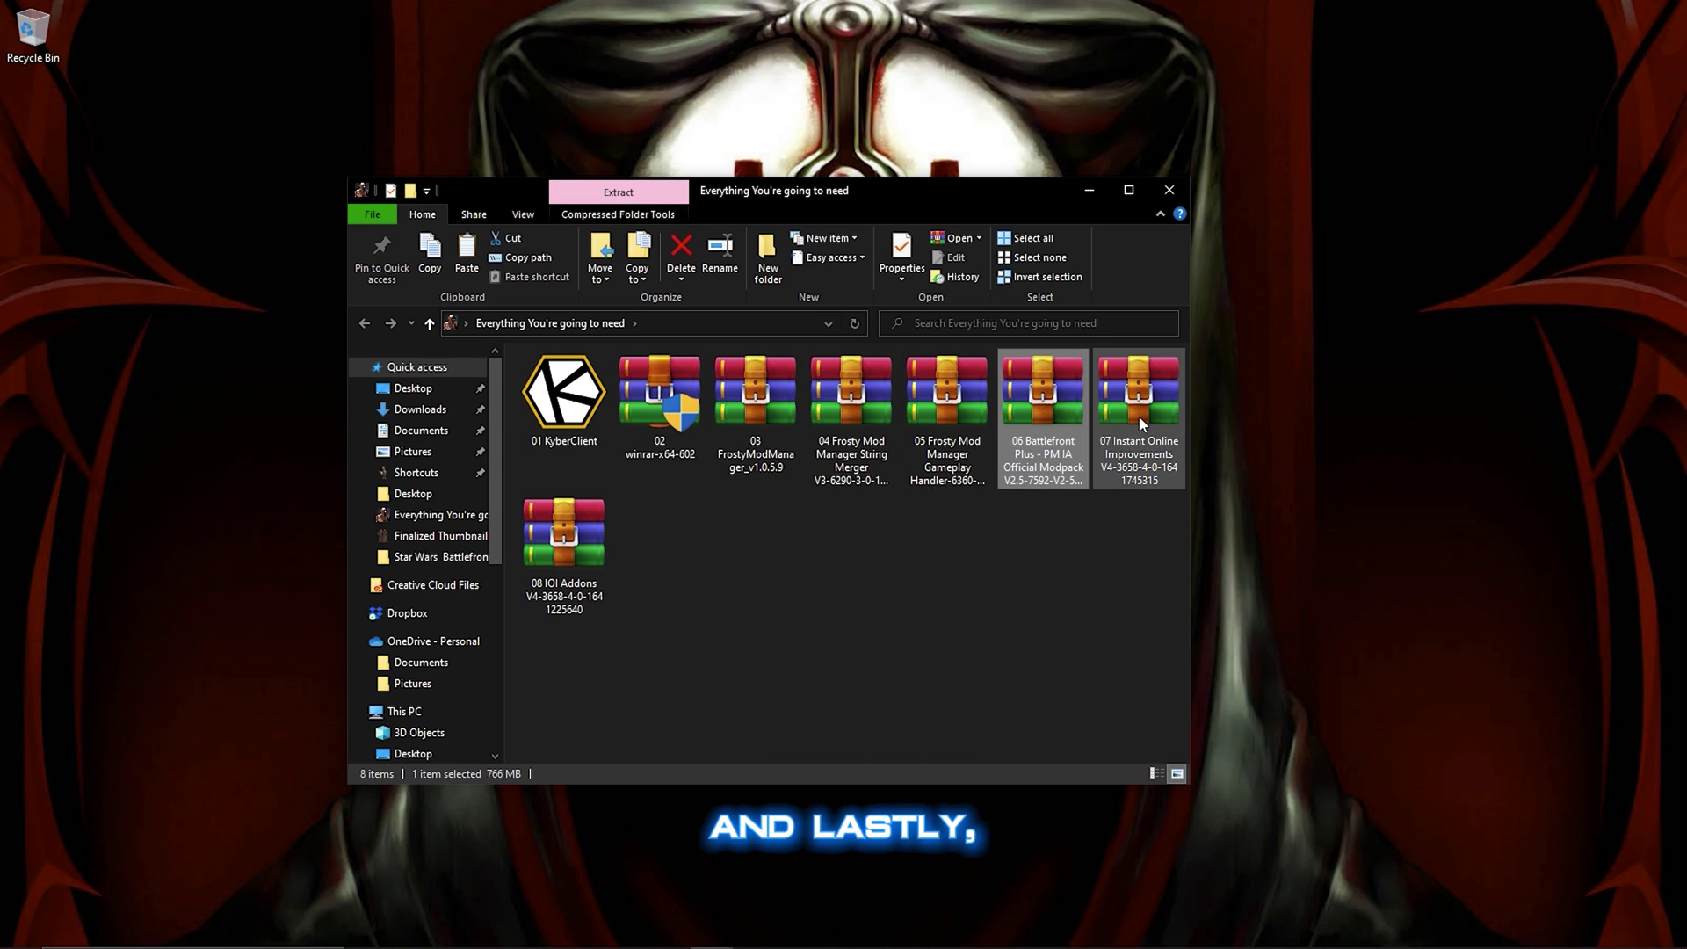
ctrl+click(1139, 414)
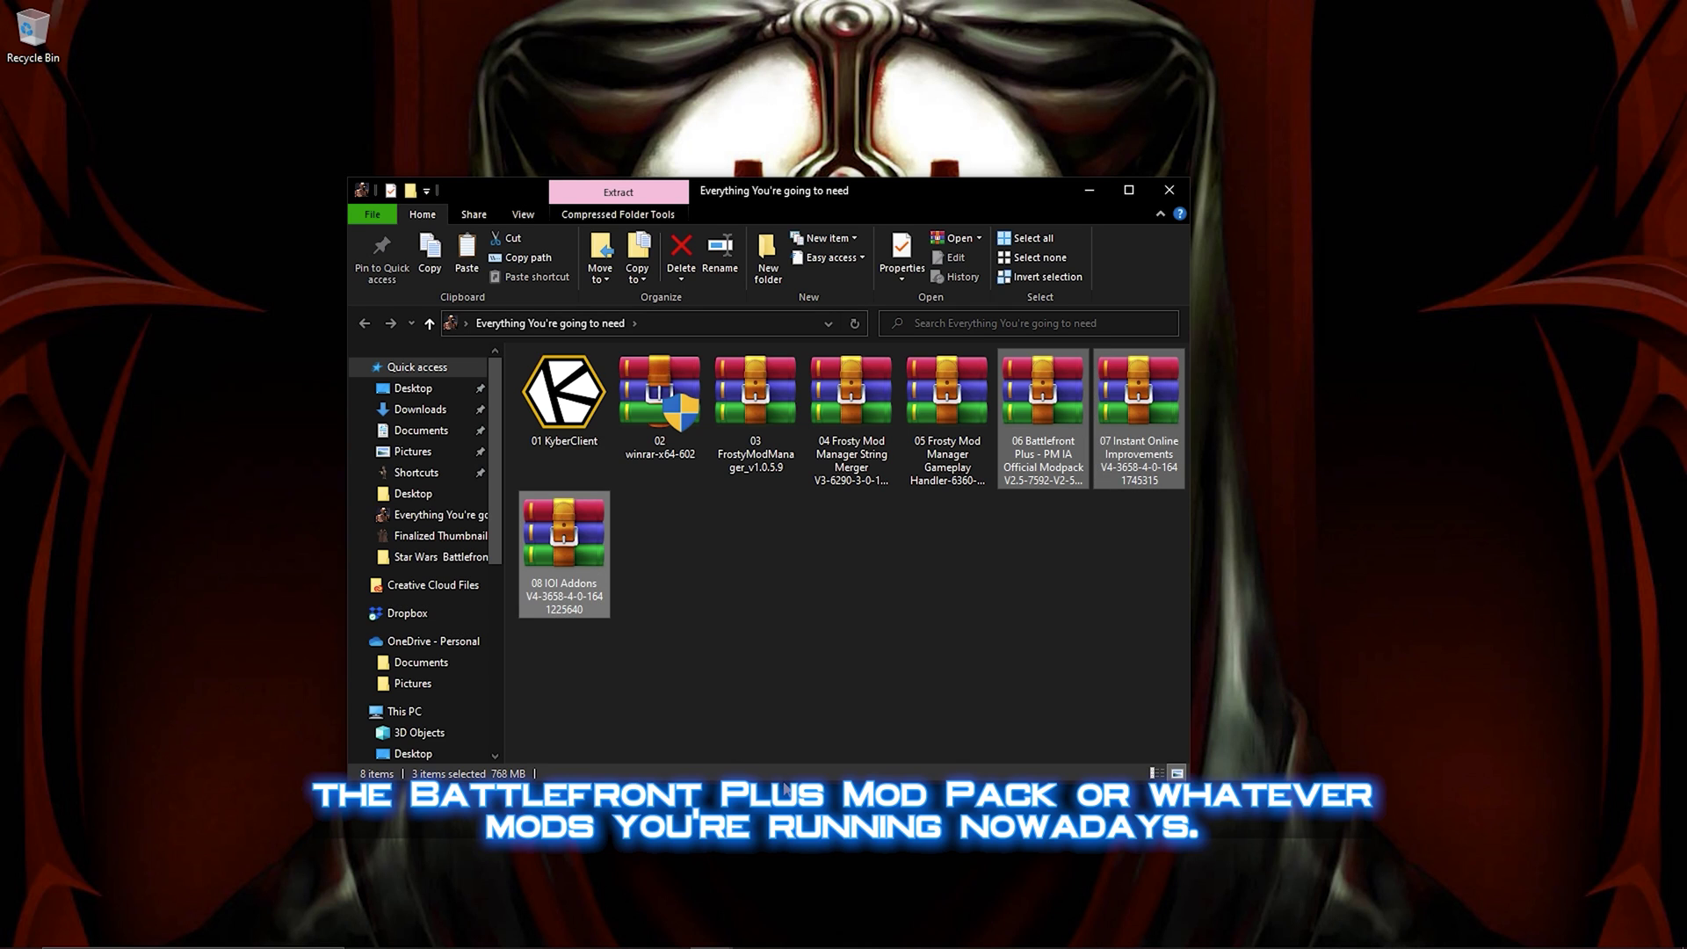
drag(1134, 603, 467, 366)
Switch to the kyber.gg page in Edge and download KyberClient into the "Everything You're going to need" desktop folder.
right_click(467, 366)
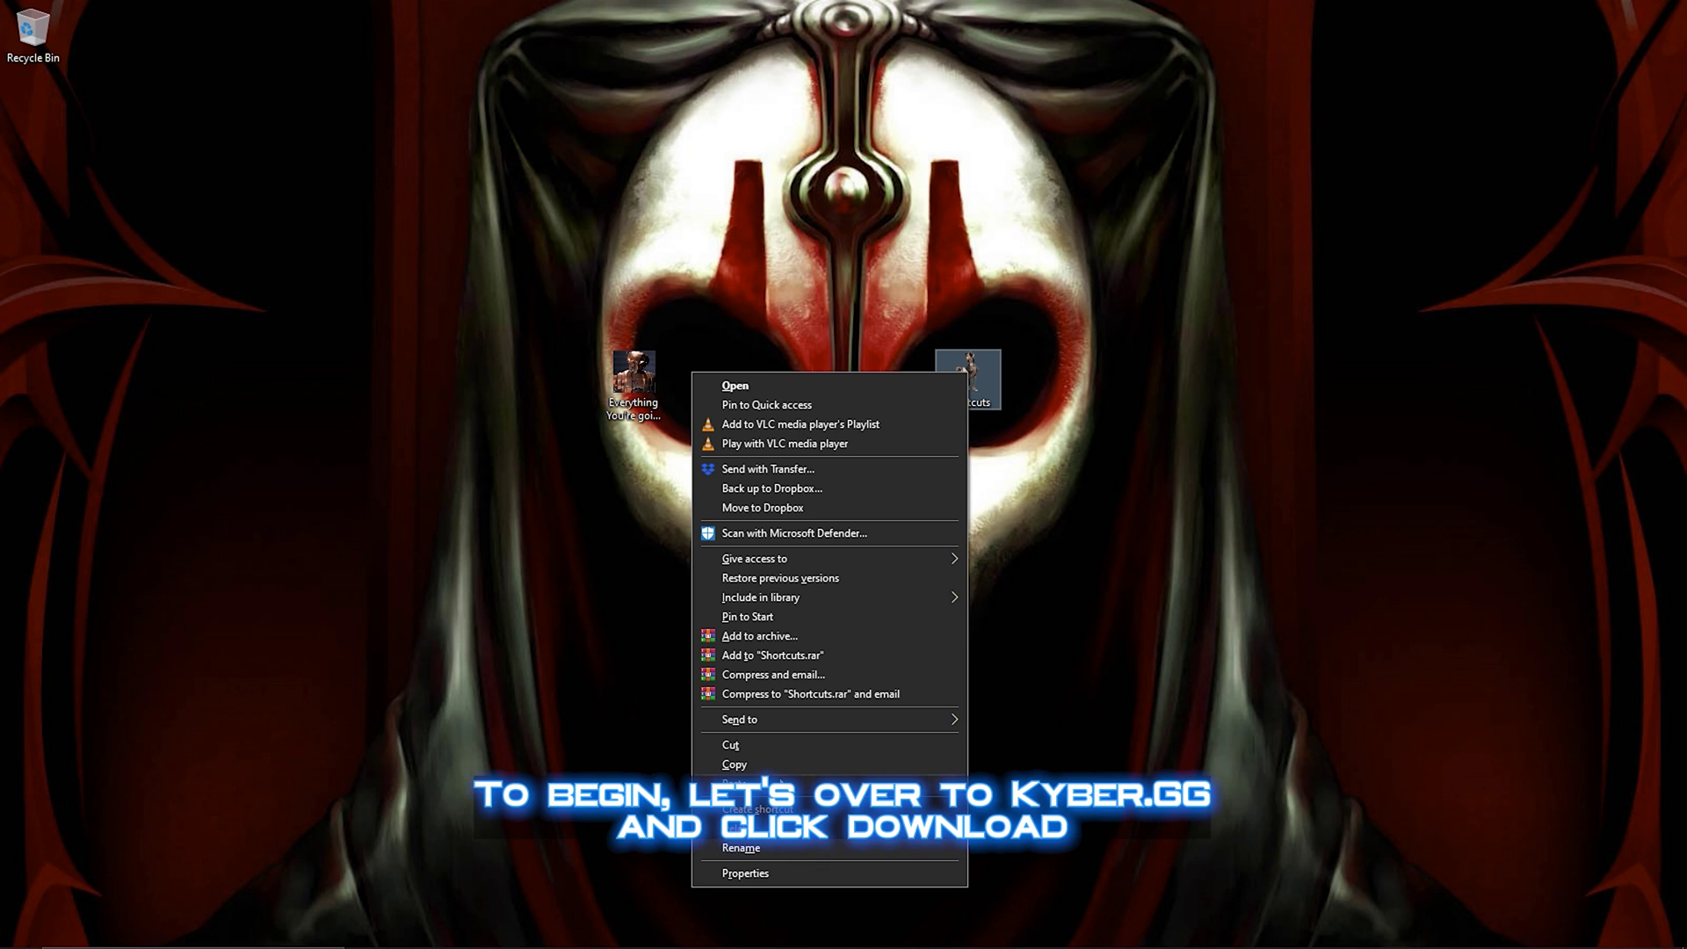
click(752, 934)
click(754, 940)
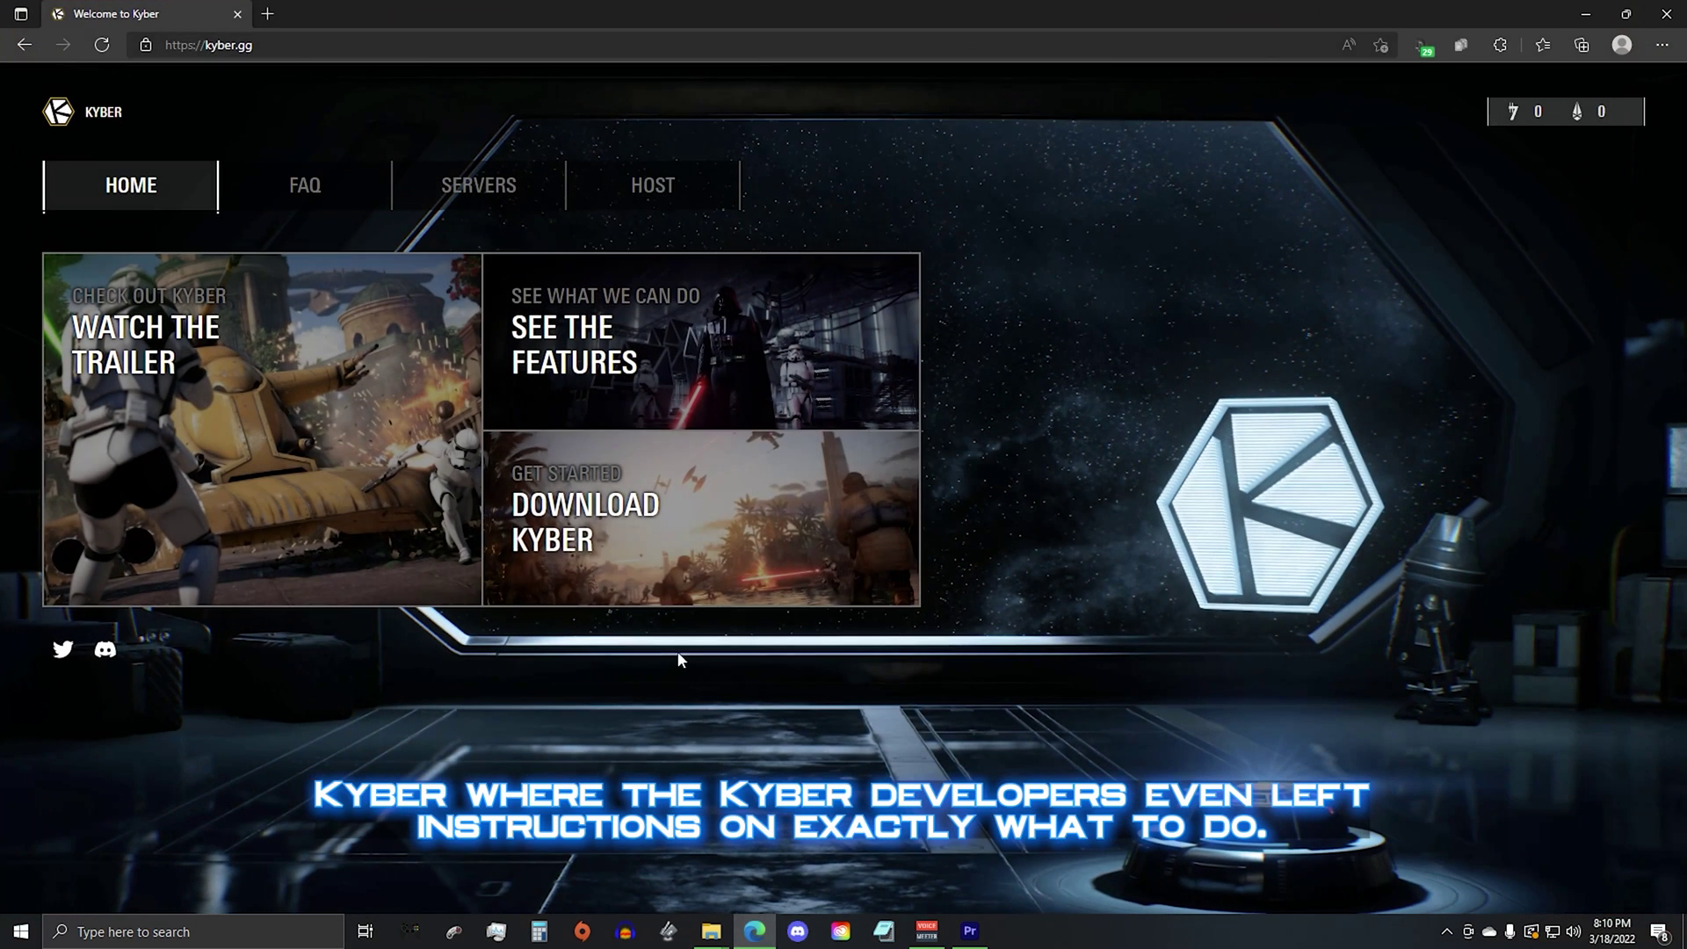
click(679, 522)
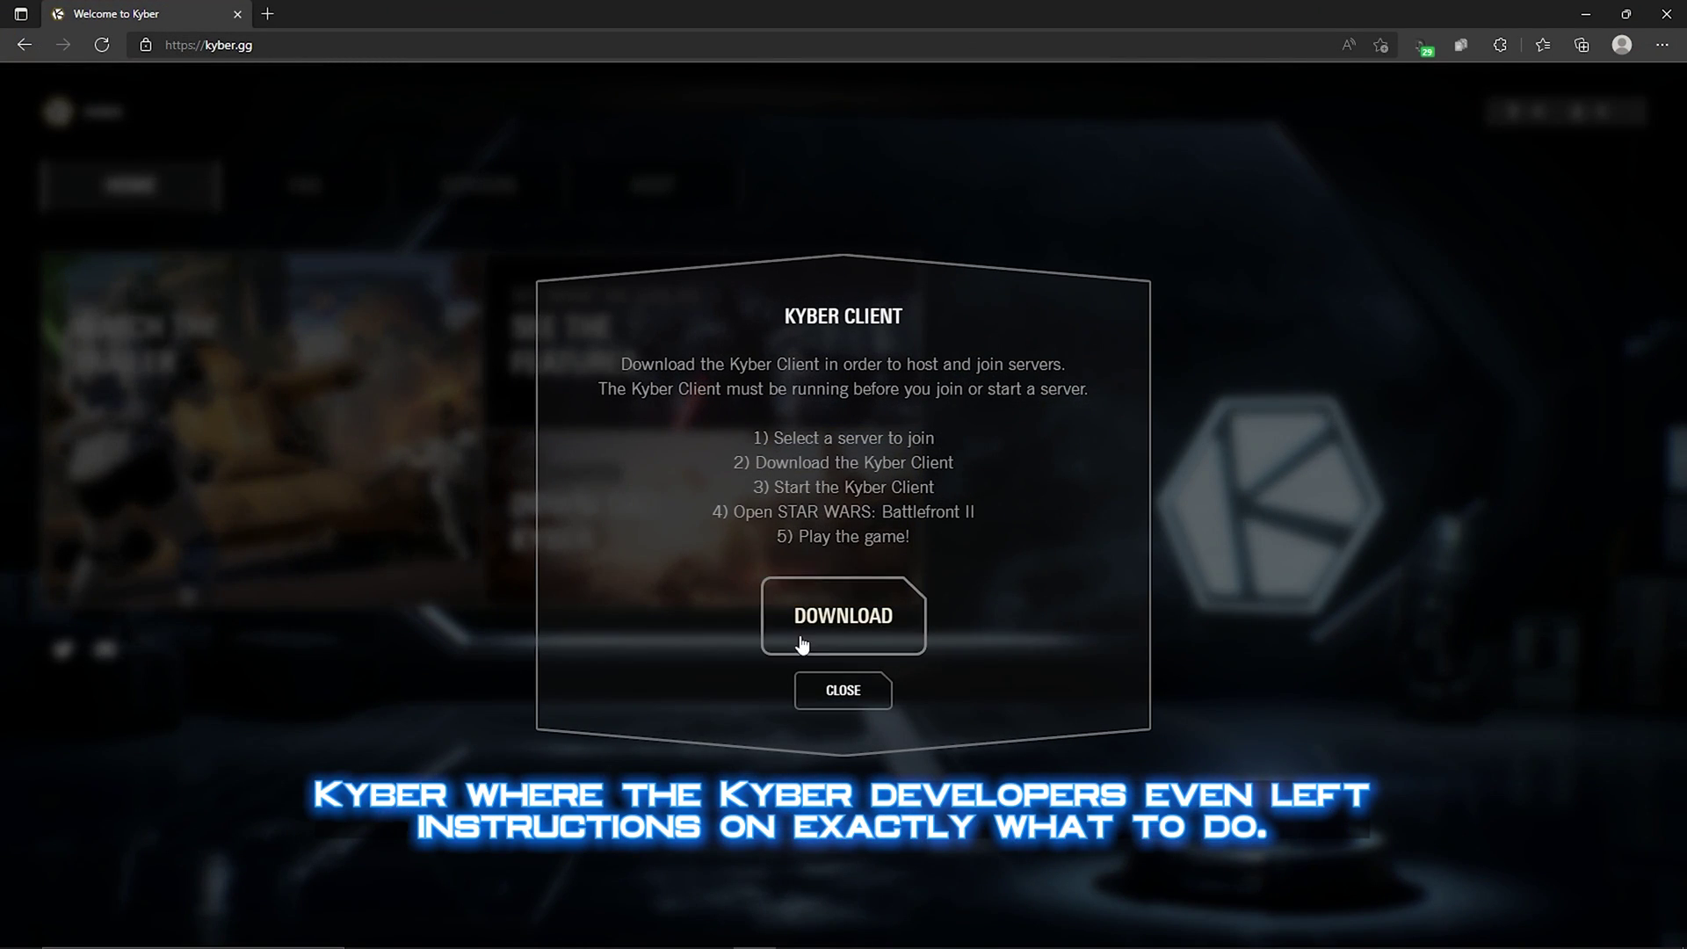
click(857, 644)
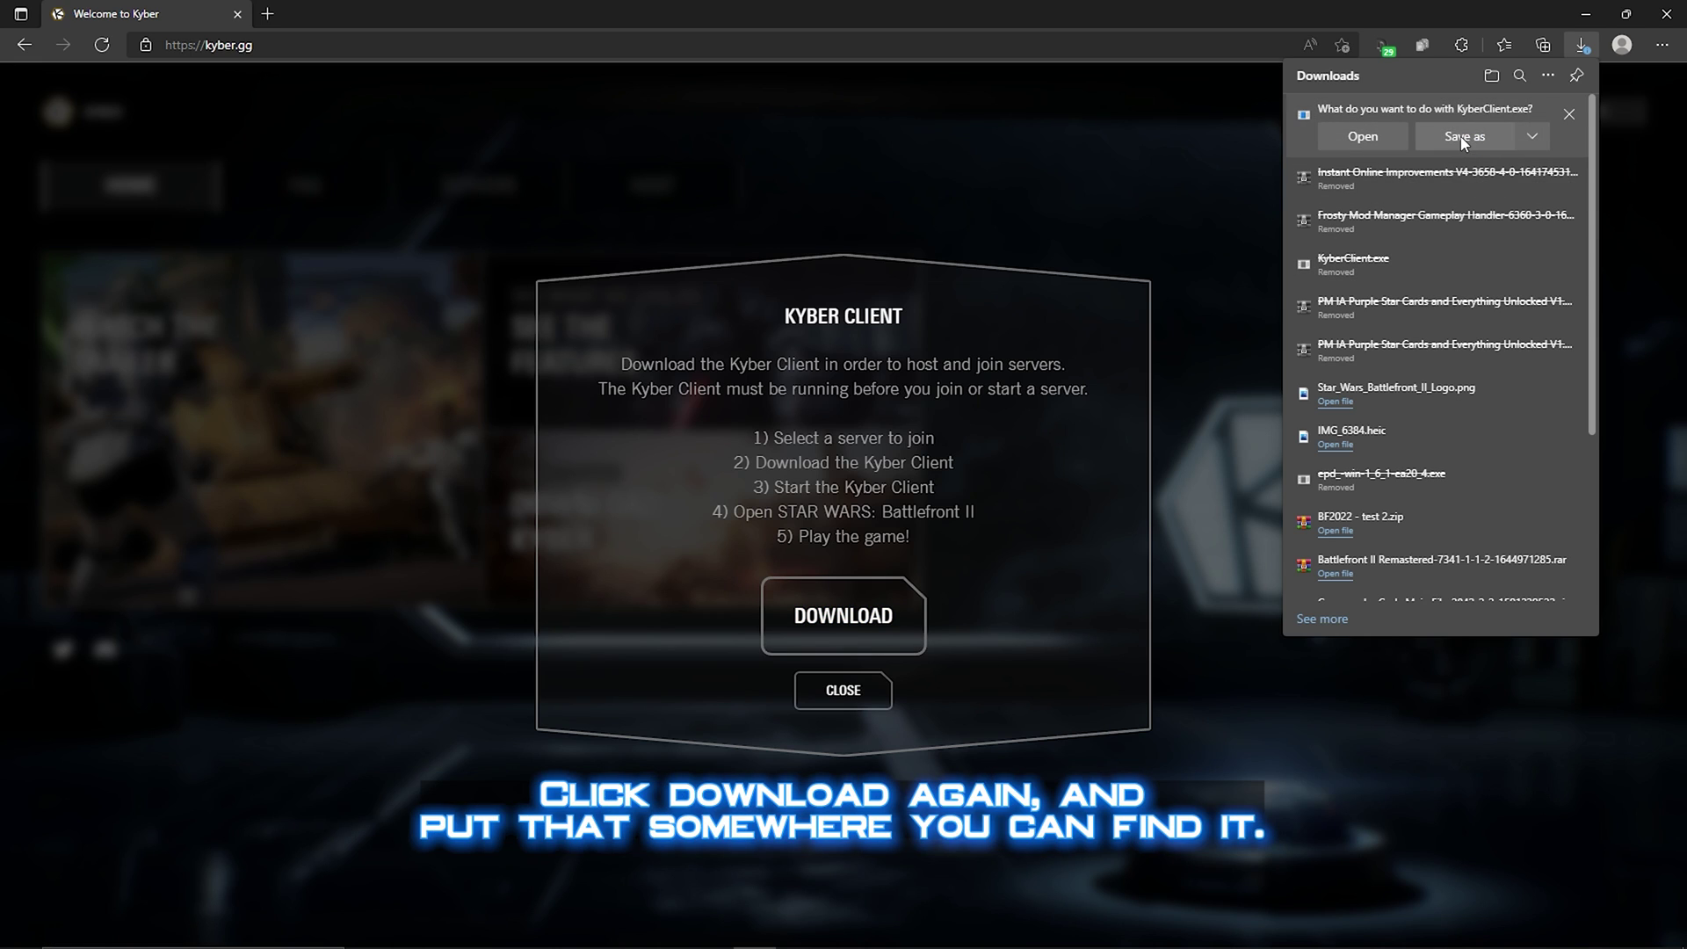
click(1460, 137)
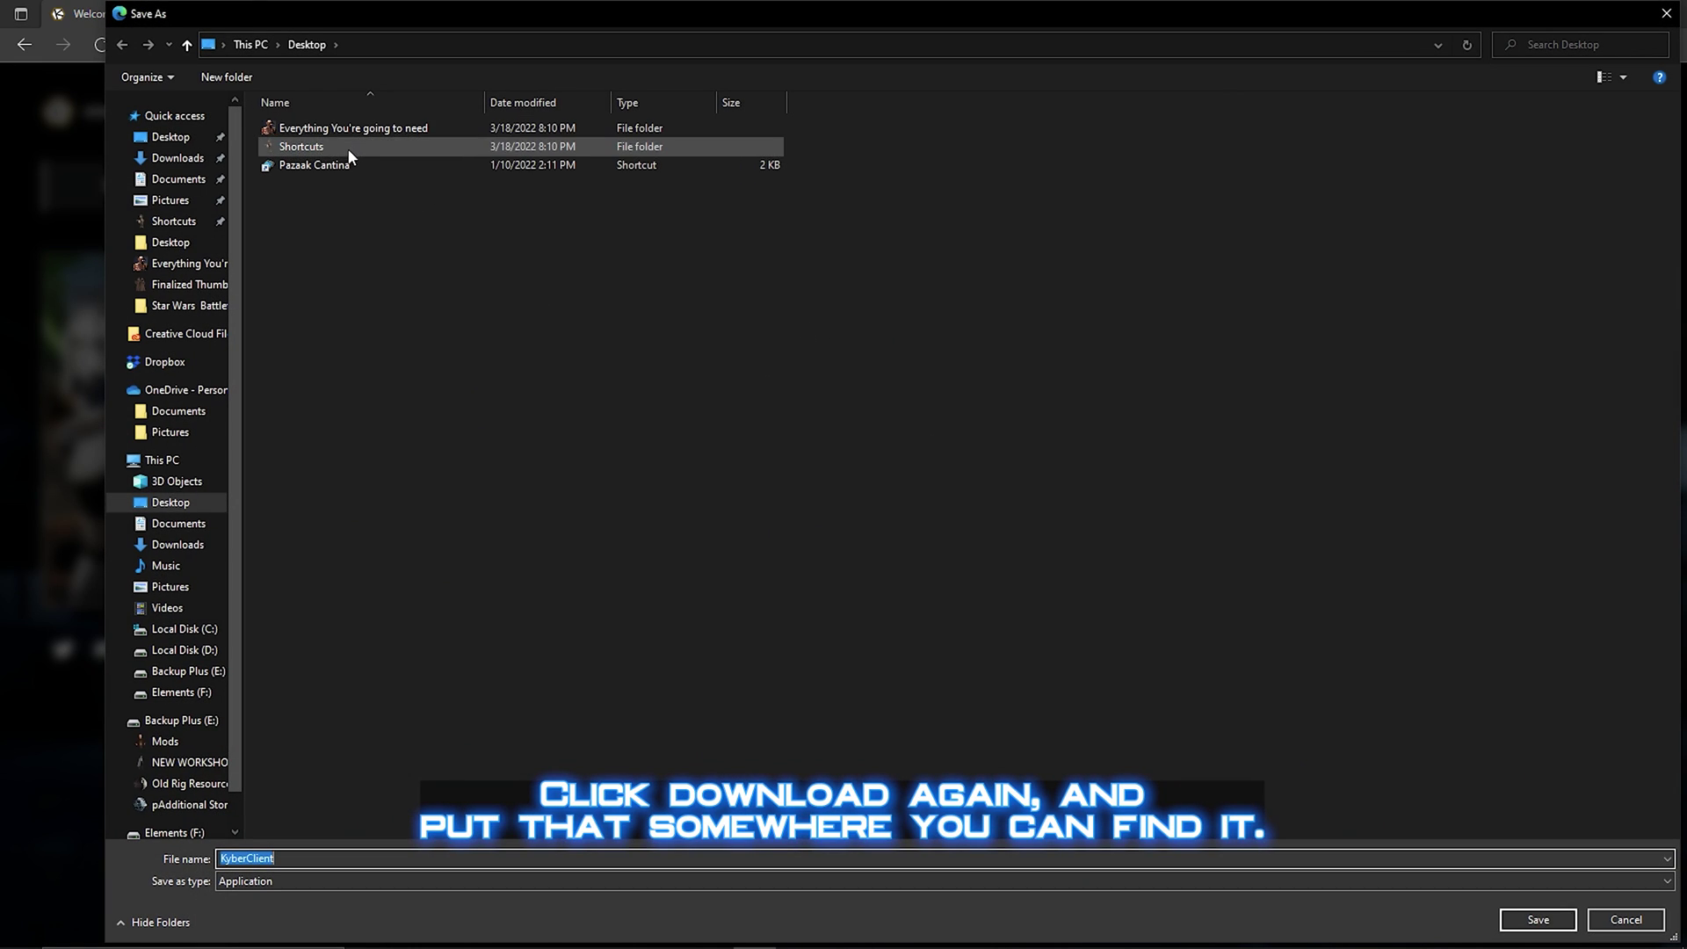
double_click(348, 130)
click(1537, 918)
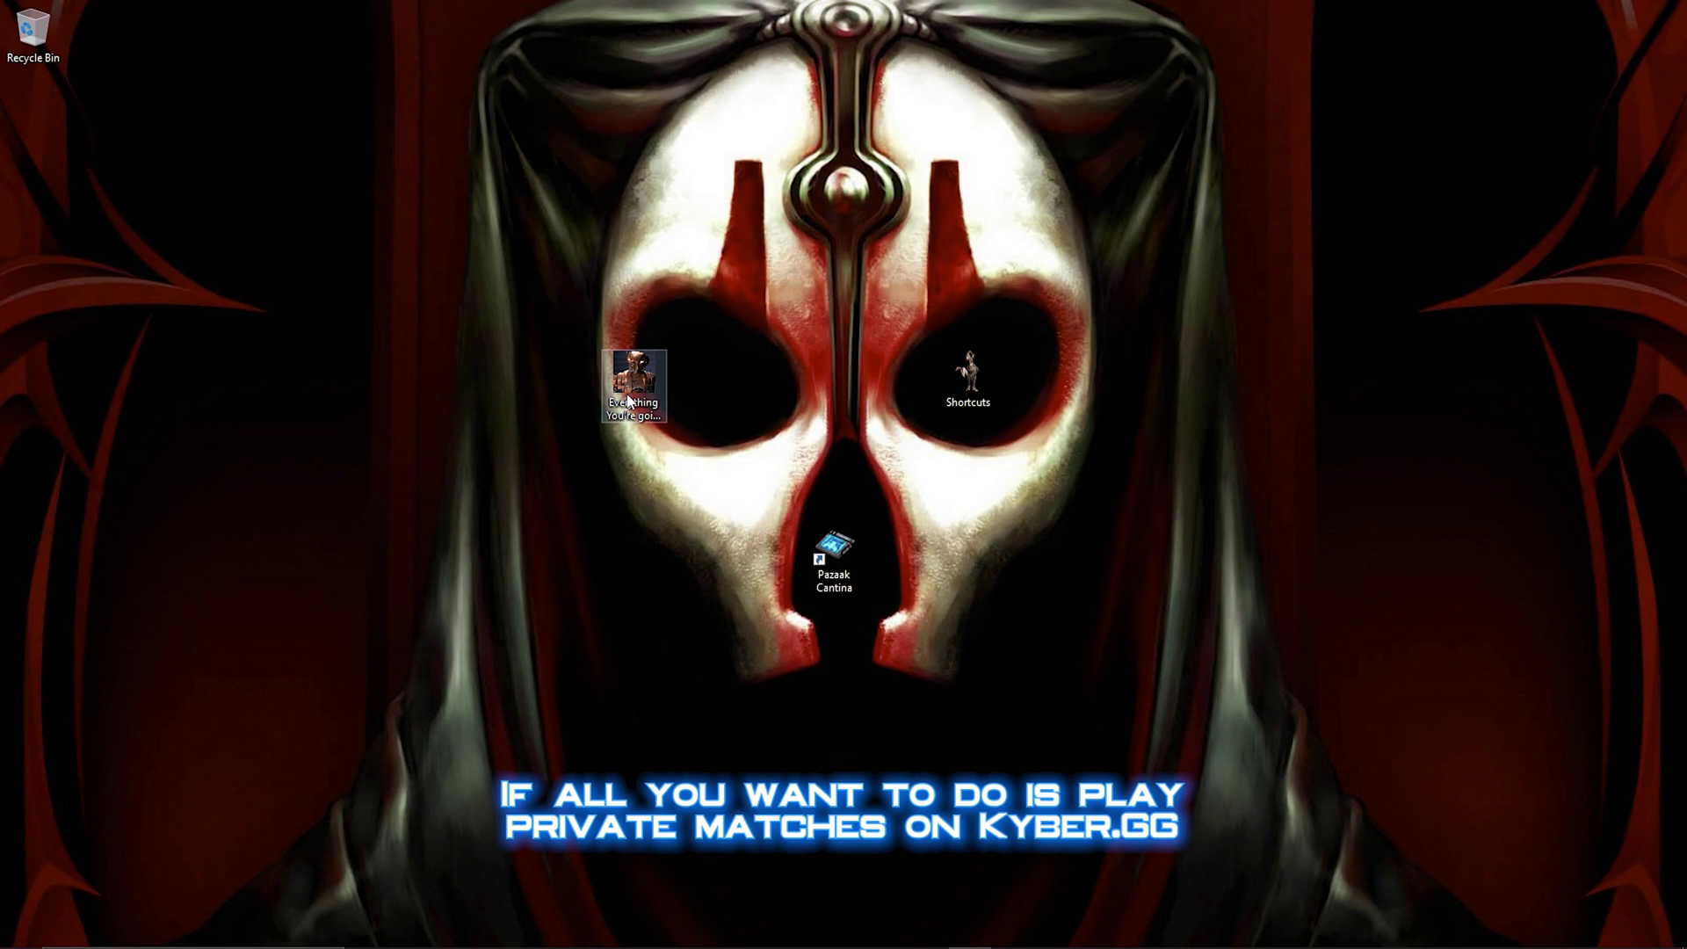
Run 01 KyberClient from the download folder and select the "PRIVATE SERVERS!" match in the kyber.gg server browser.
double_click(654, 370)
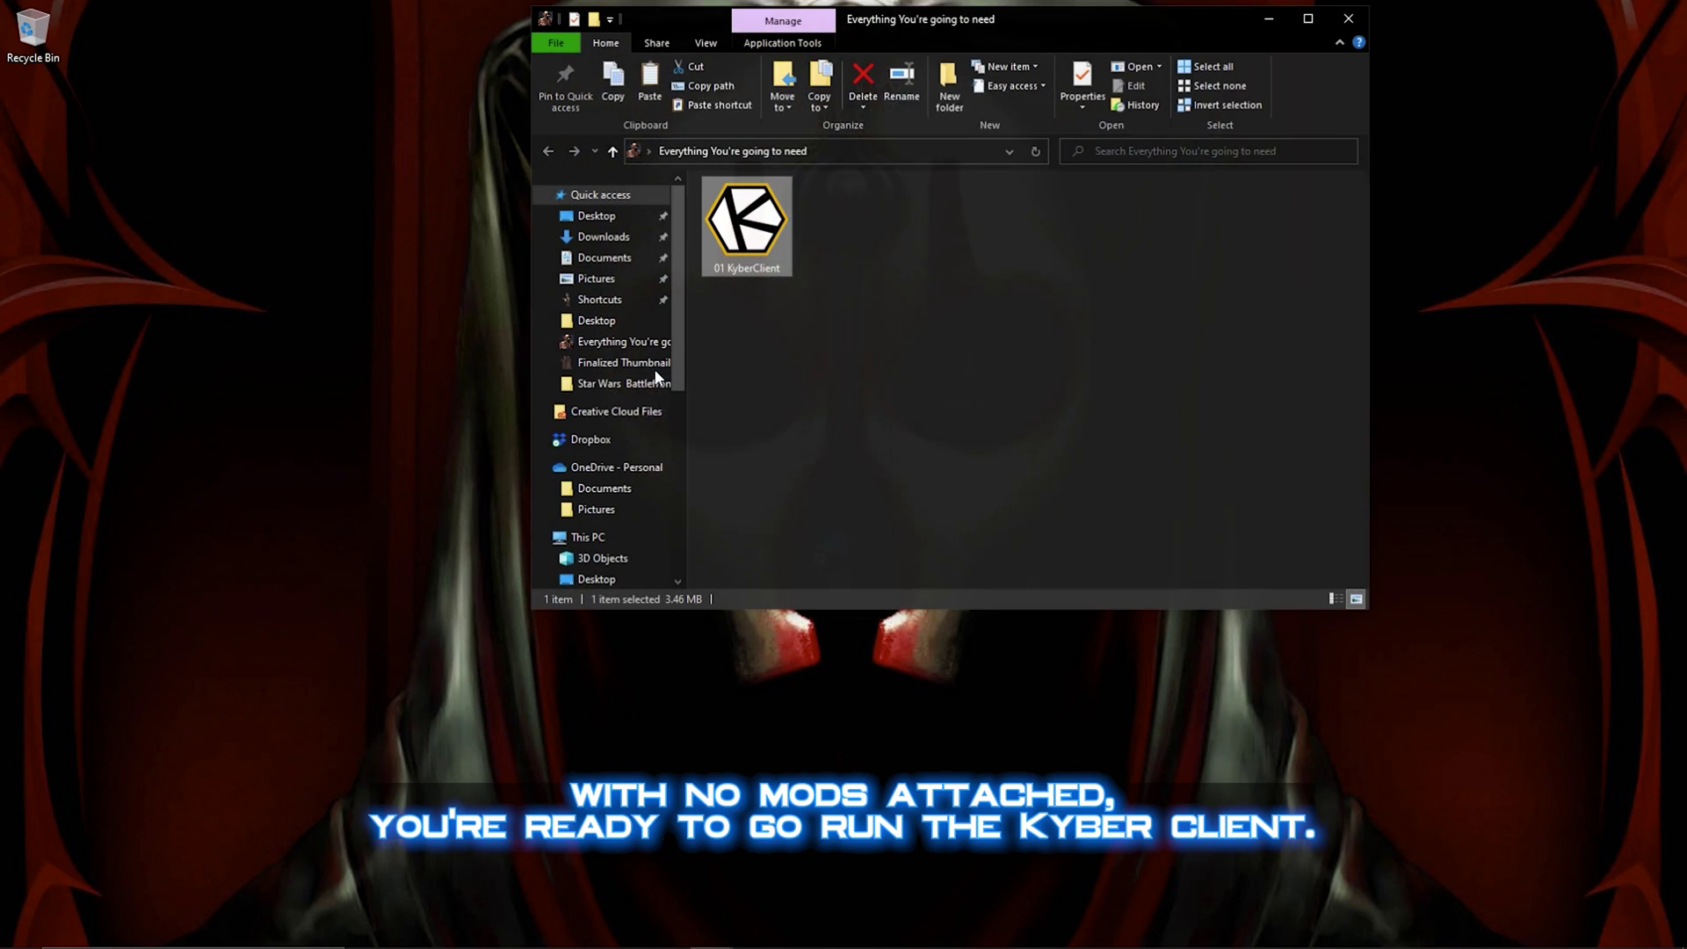
double_click(747, 215)
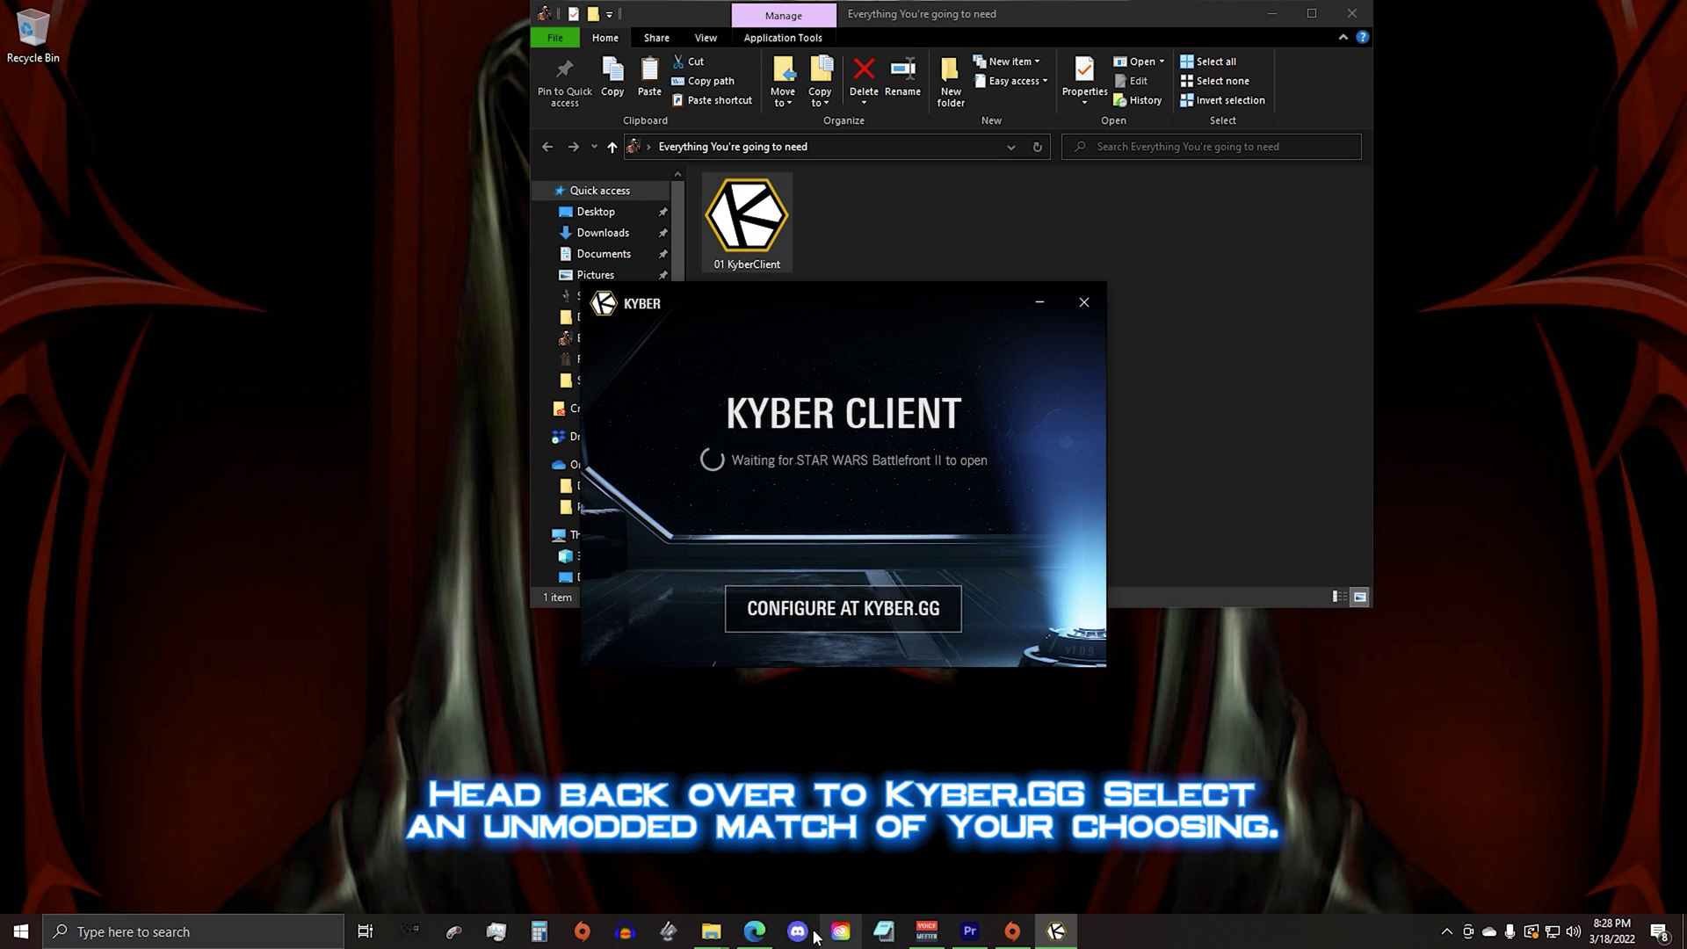
click(755, 930)
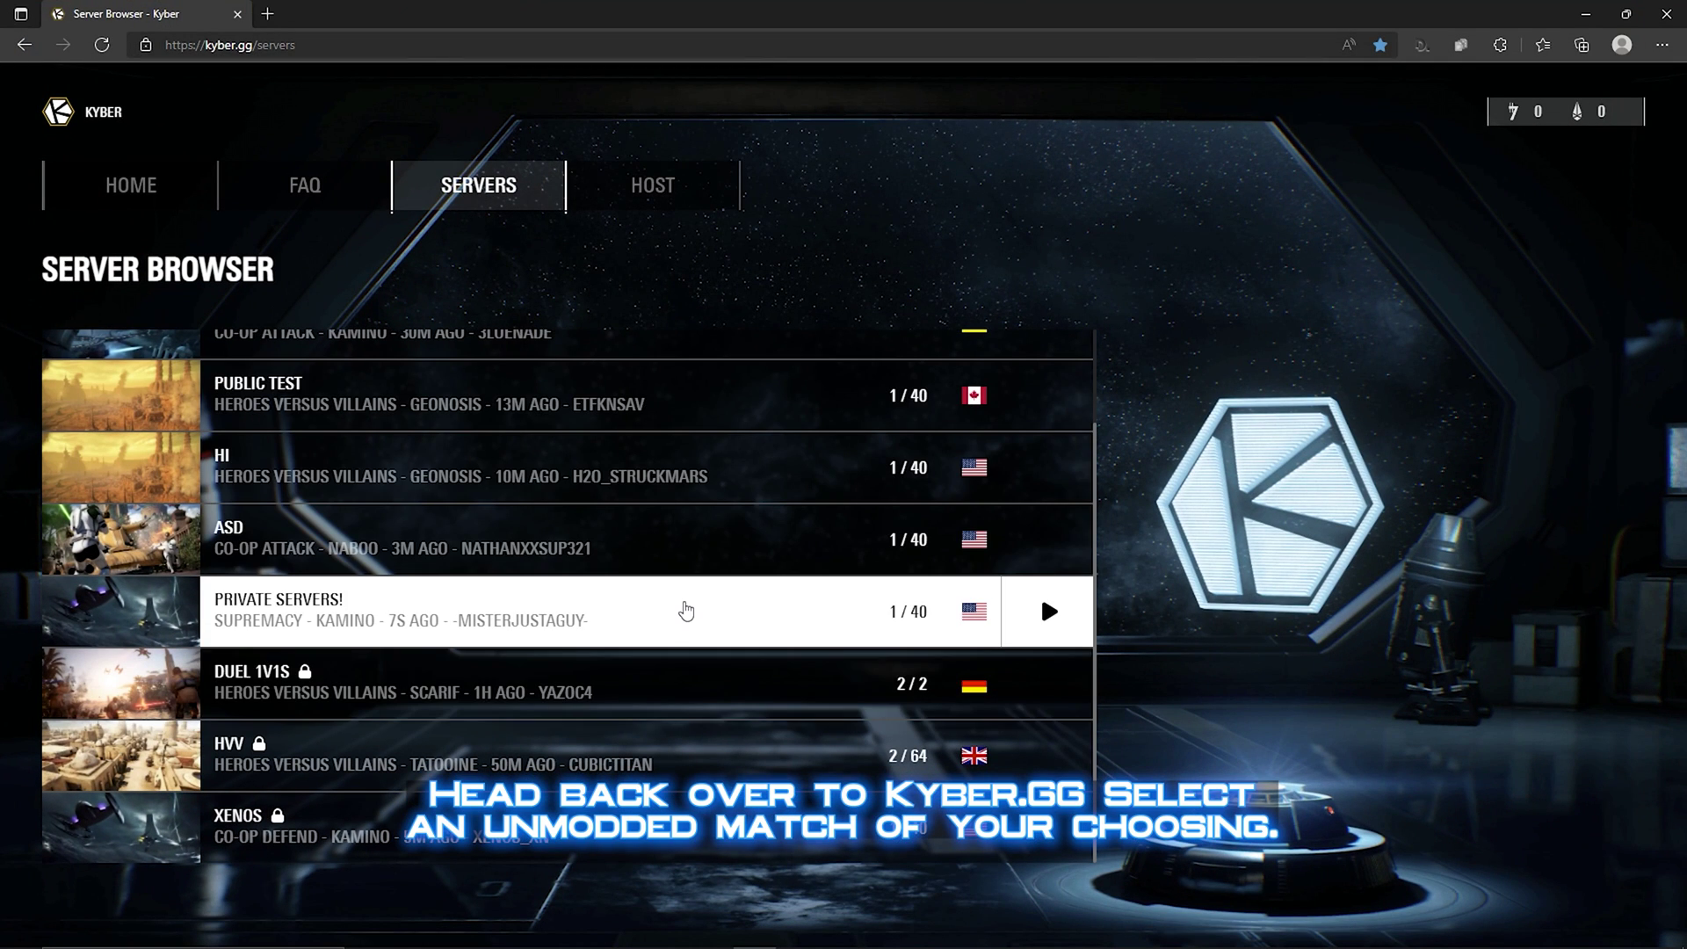
click(682, 608)
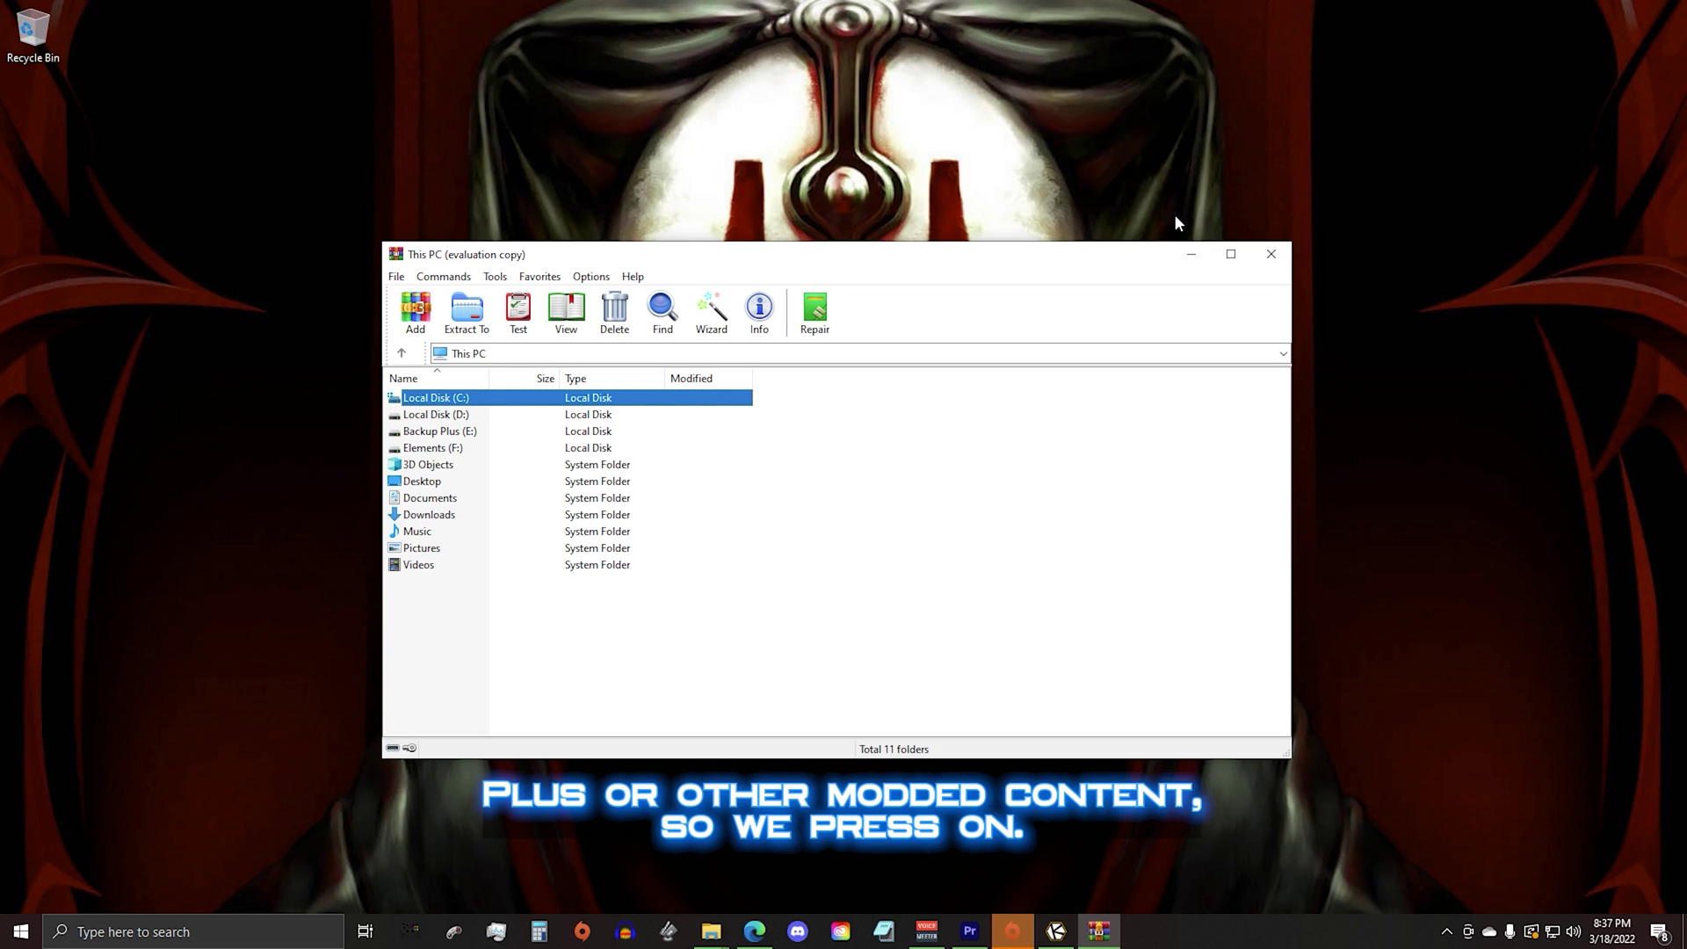
Close the open WinRAR window, find the WinRAR app through the Windows search and launch it.
click(1271, 254)
click(193, 931)
text(w)
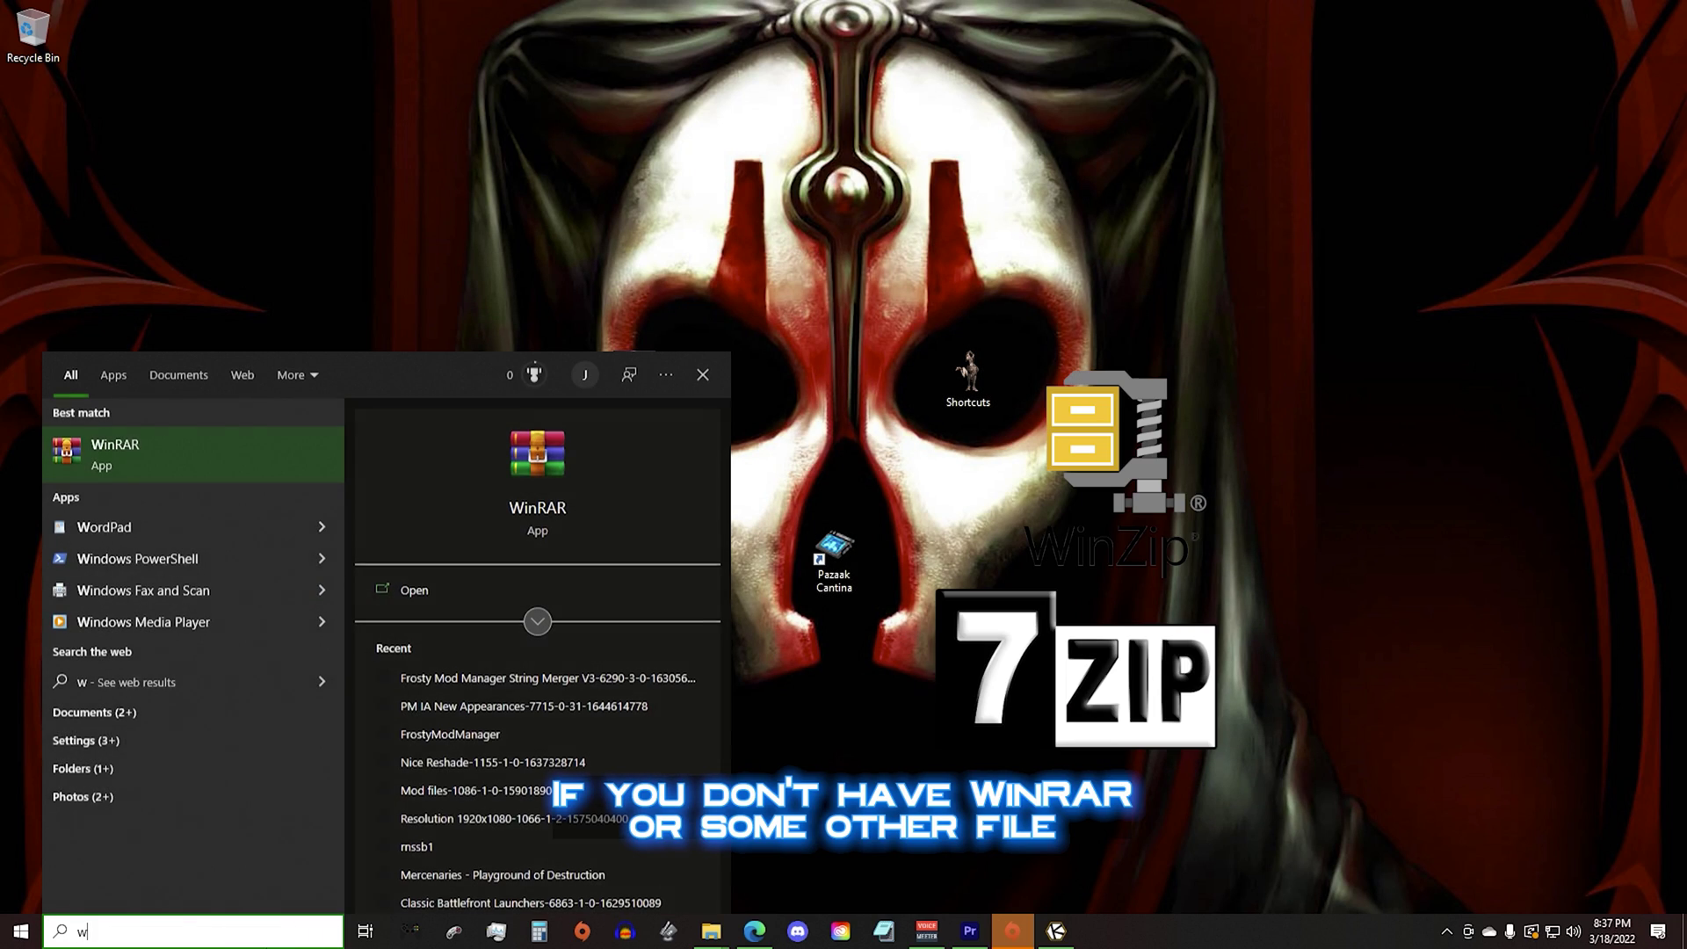
click(181, 452)
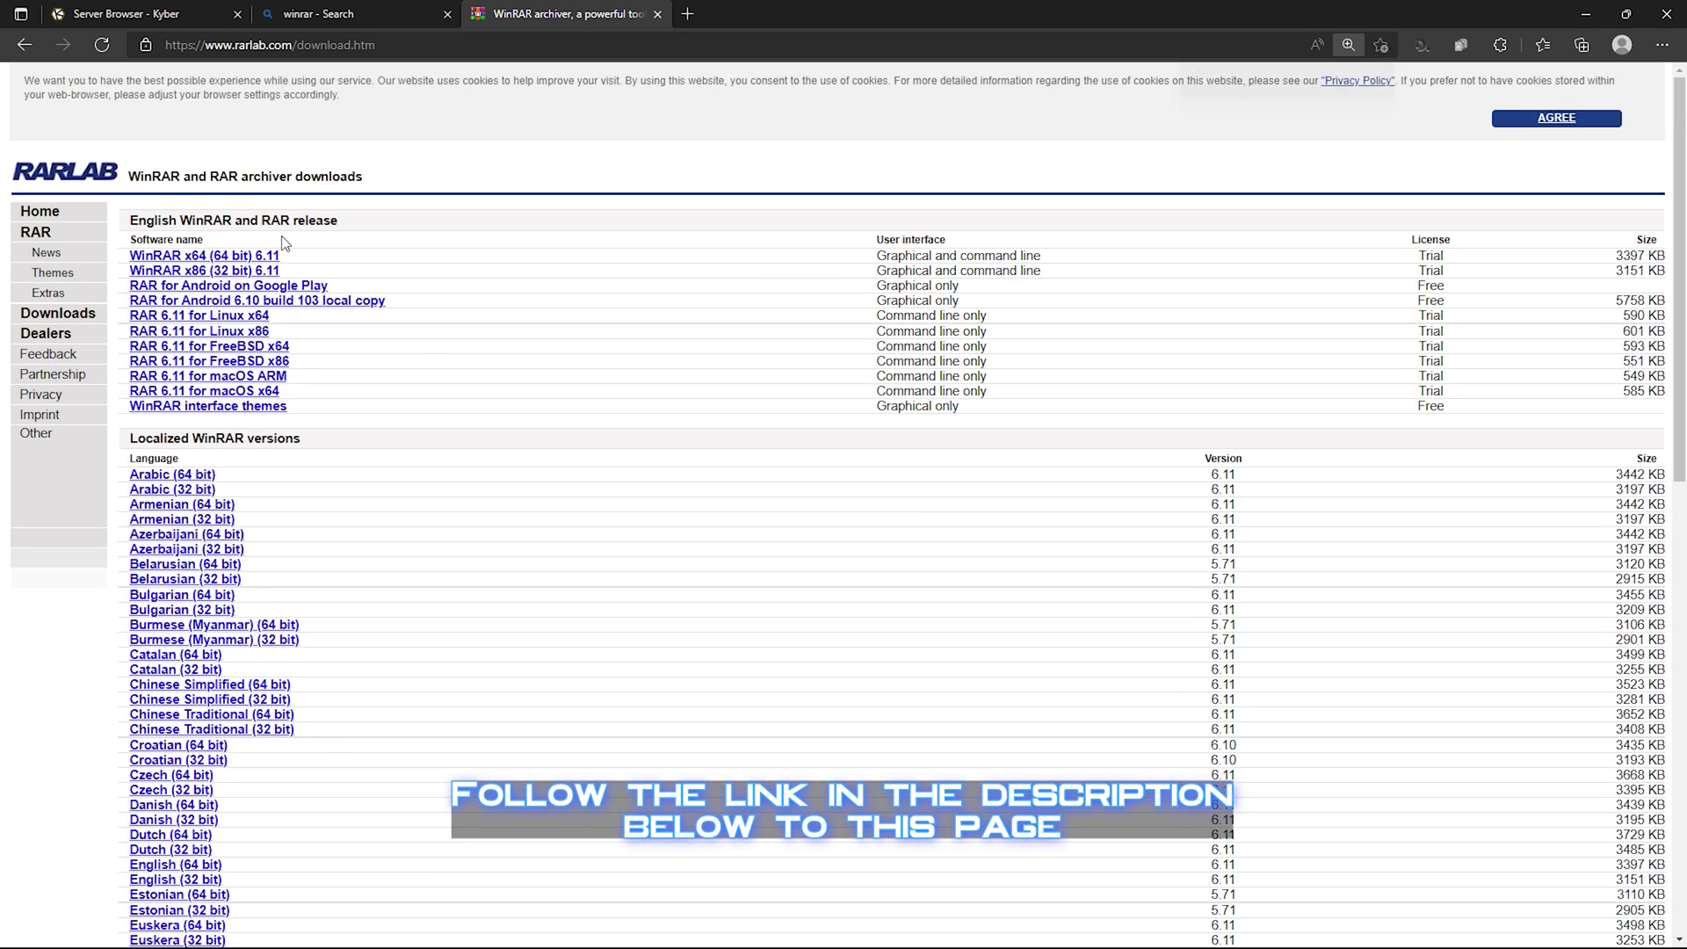
Download WinRAR x64 (64 bit) 6.11 from the RARLAB downloads page into the "Everything You're going to need" folder.
scroll(607, 331, up, 5)
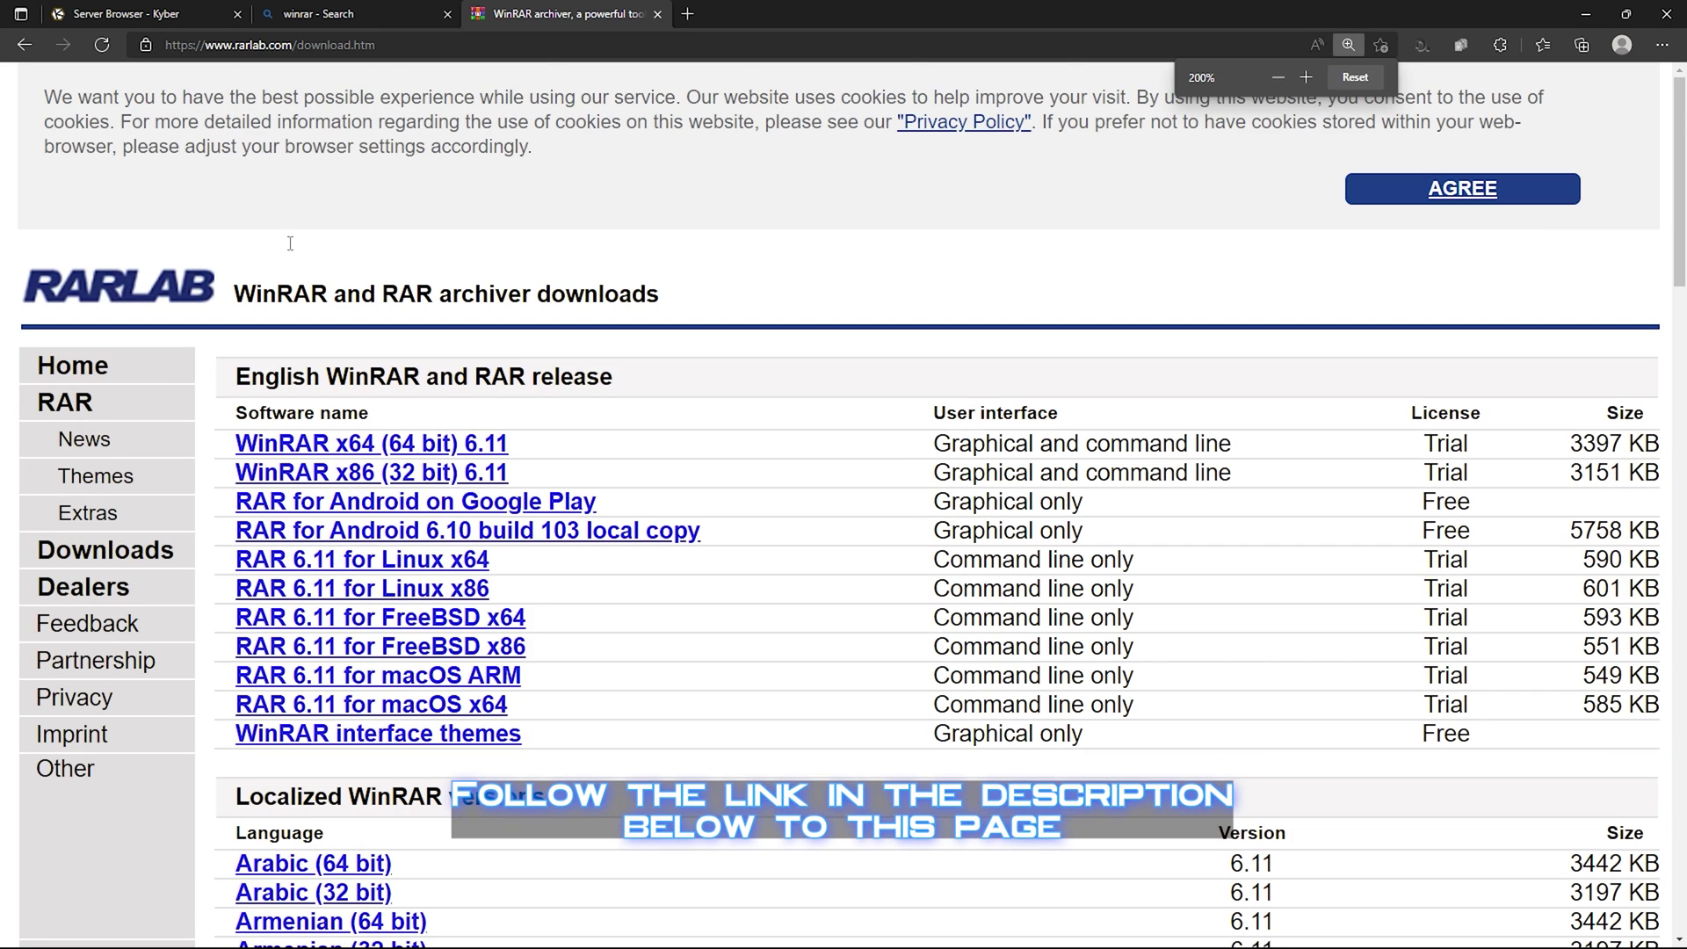
scroll(573, 185, up, 2)
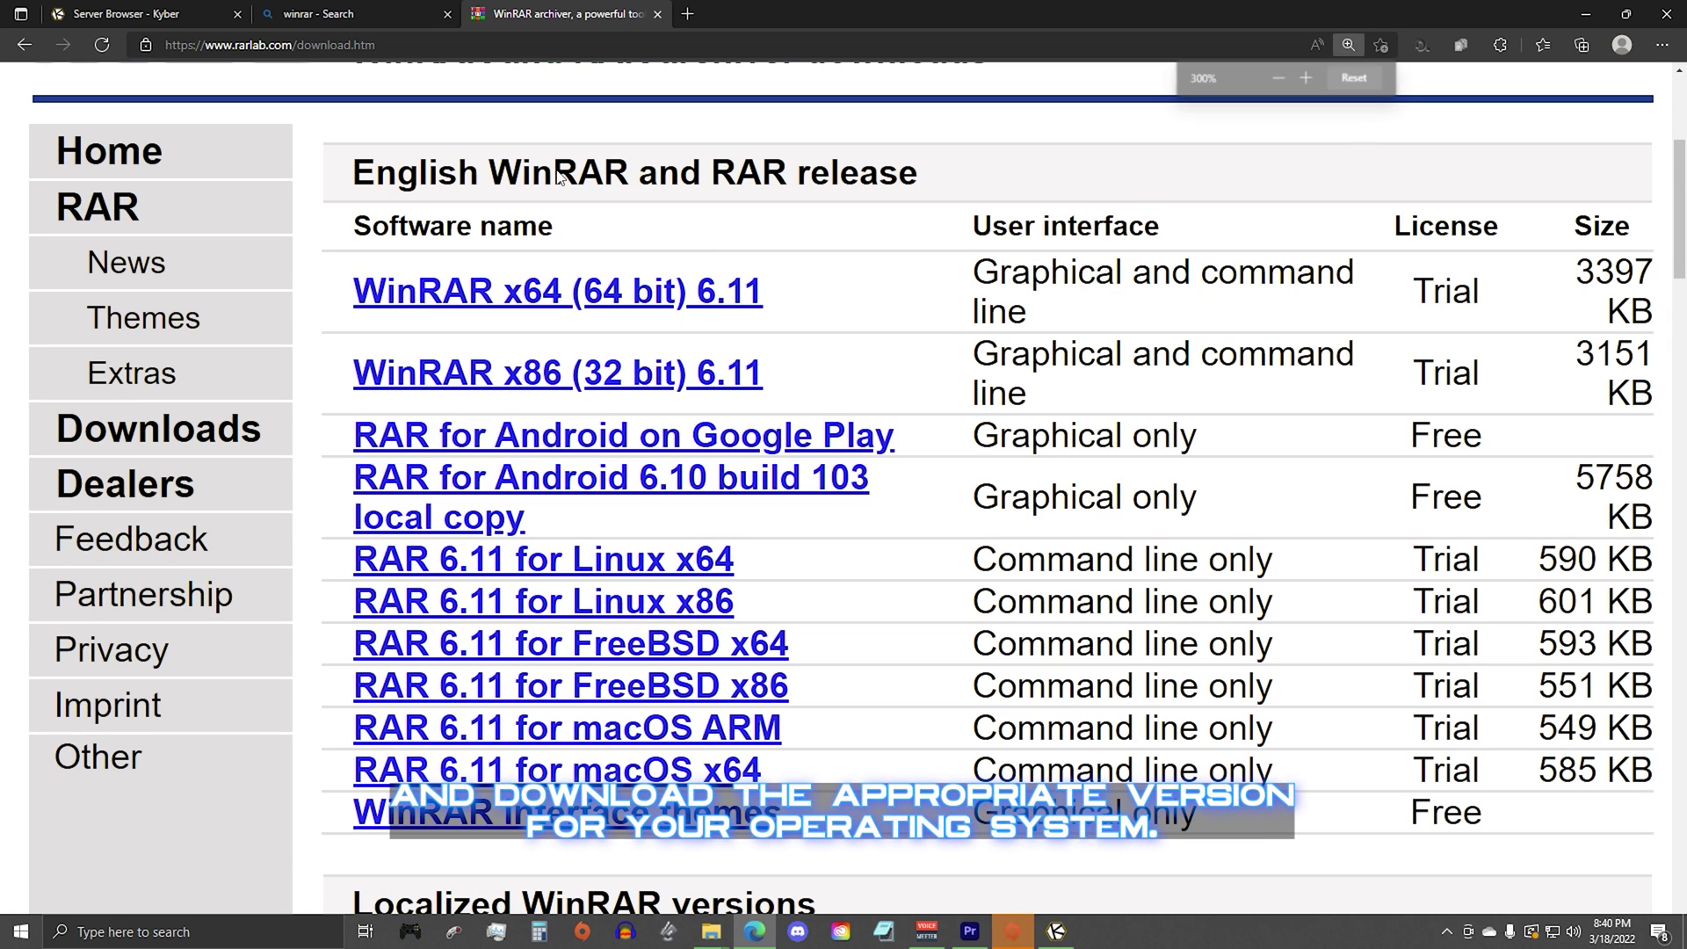
drag(782, 305, 348, 294)
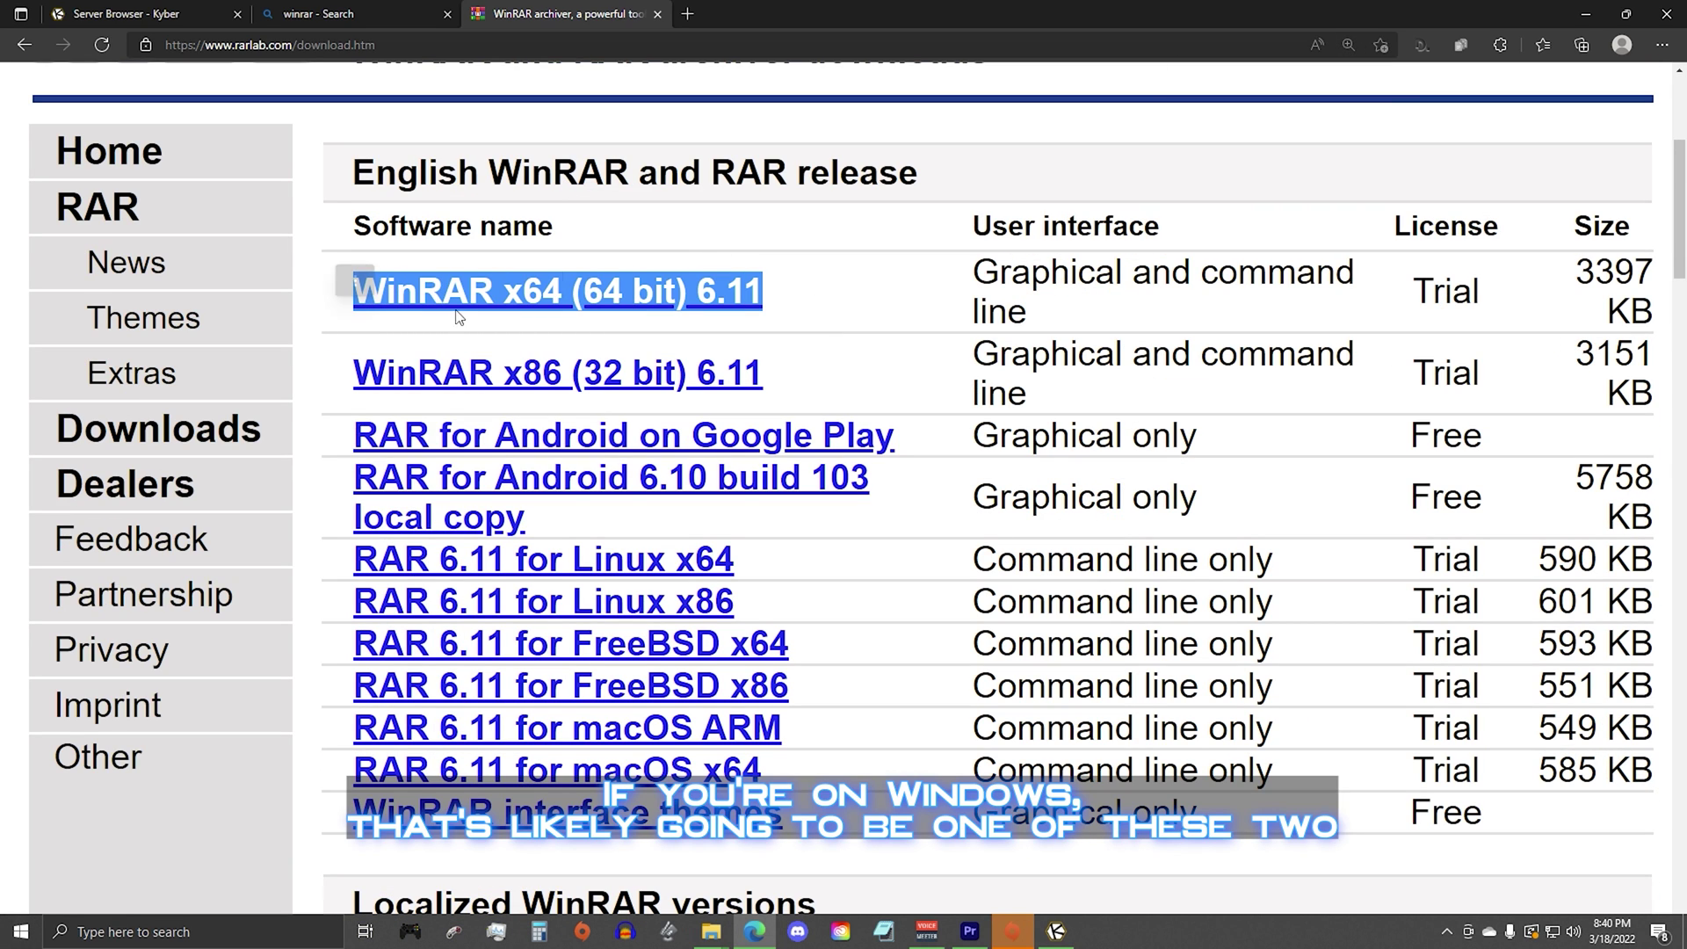
drag(843, 382, 467, 389)
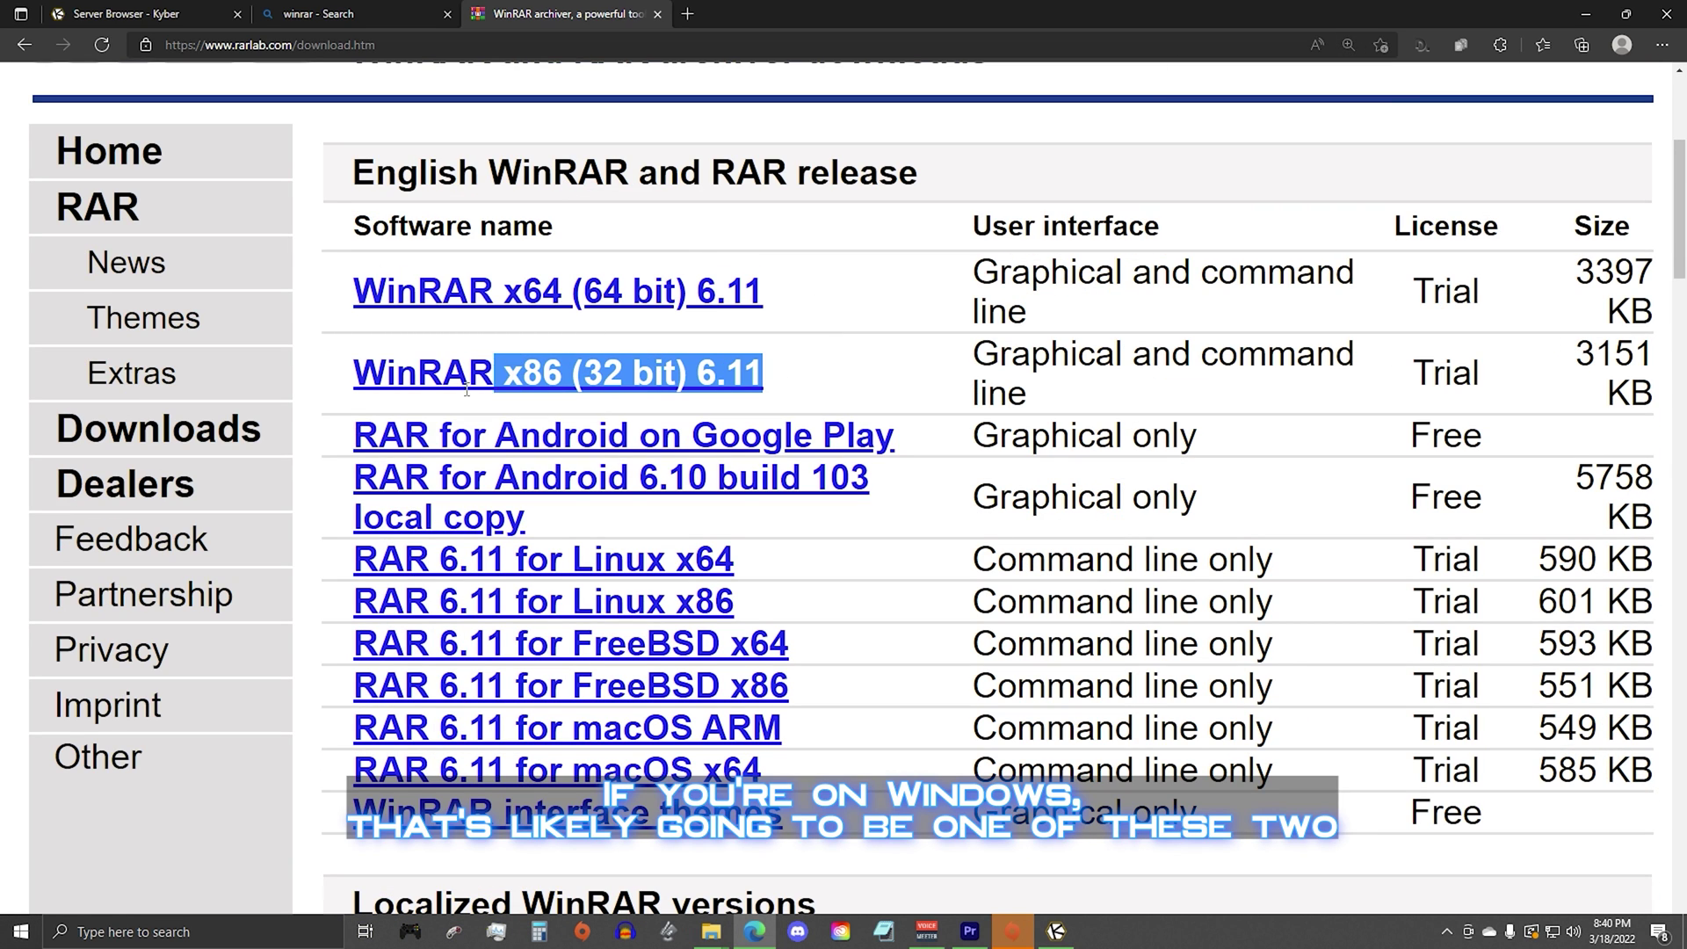
click(545, 294)
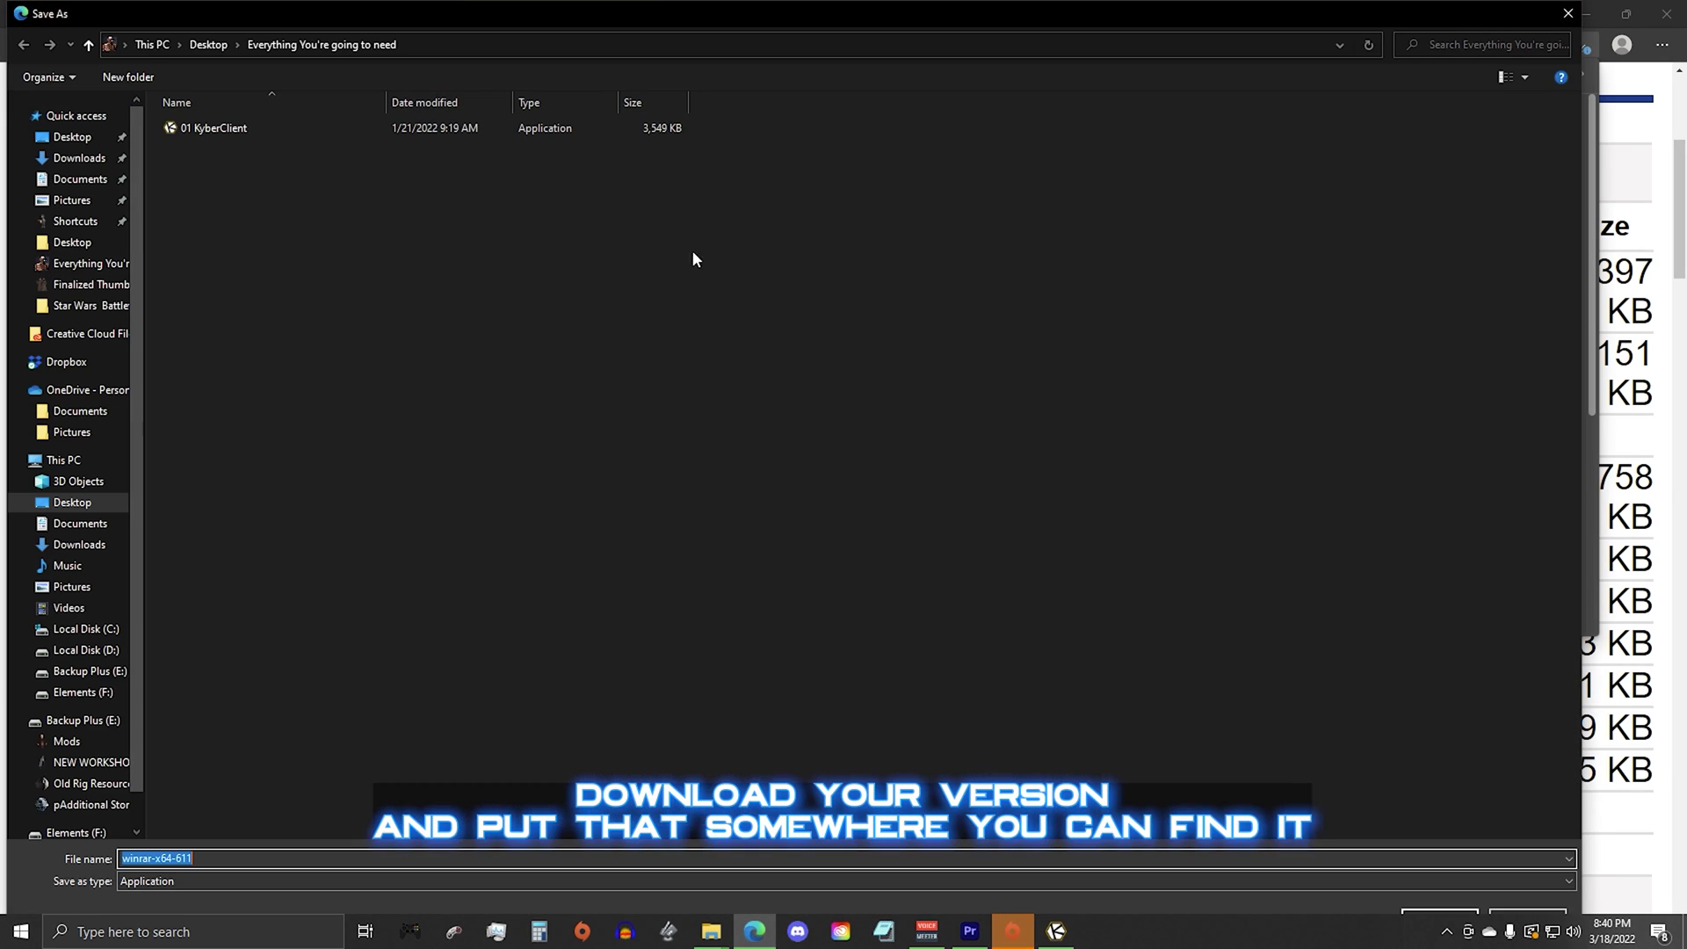
click(1477, 919)
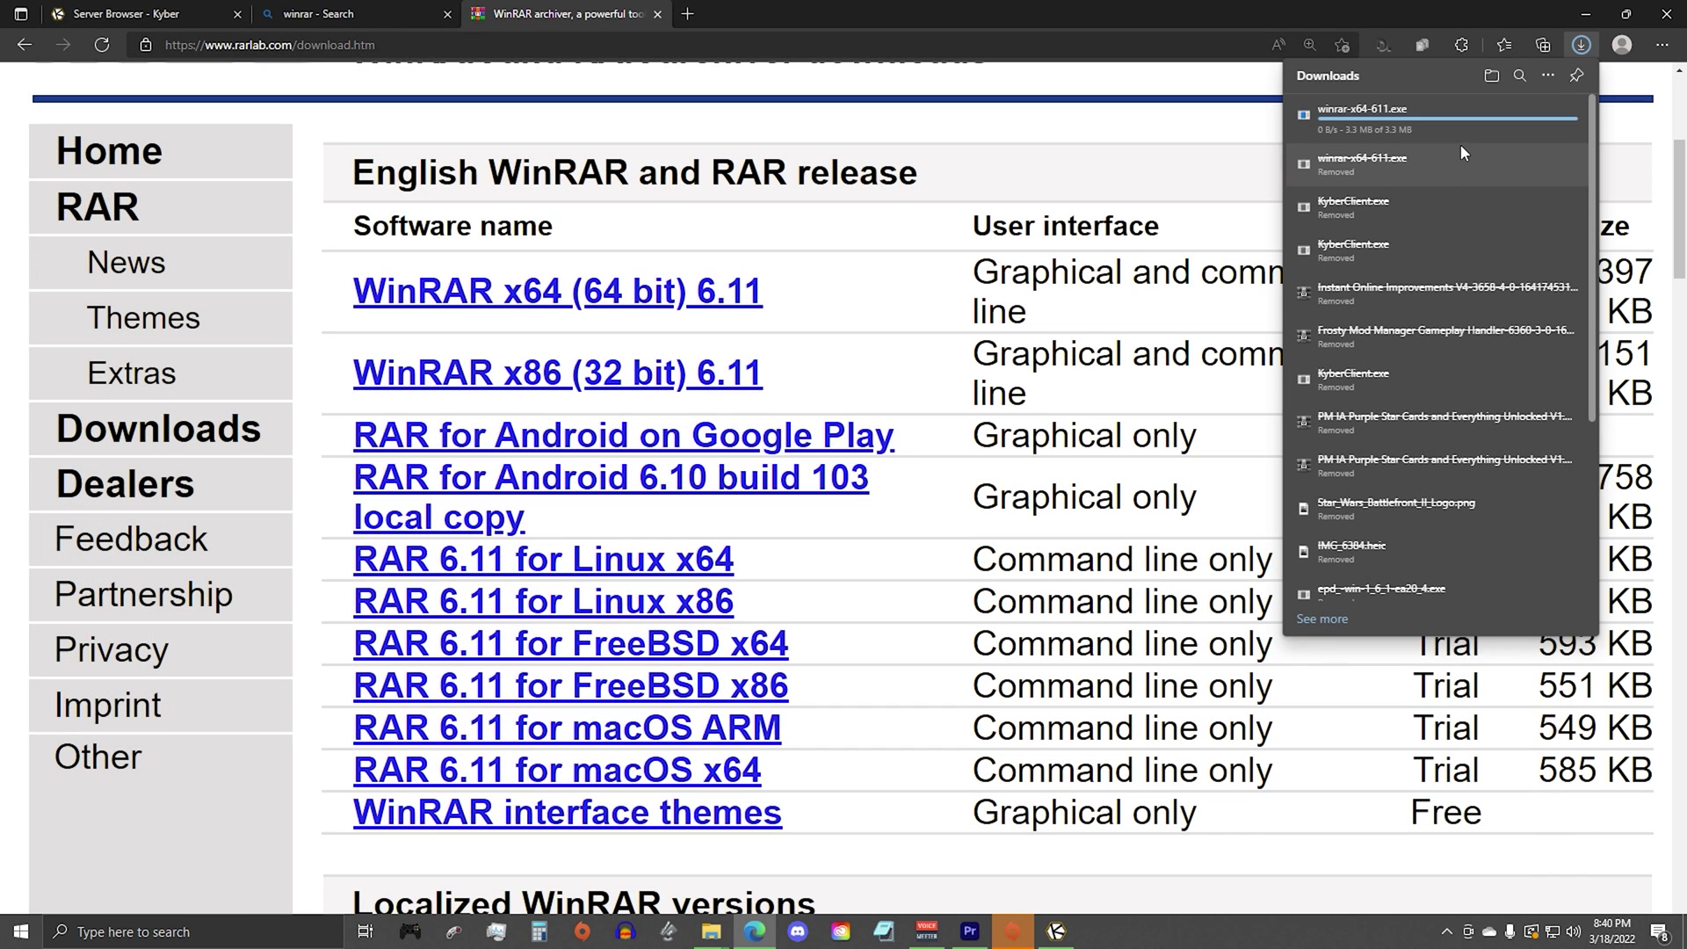
Run the winrar-x64-611 installer from the download folder, allow it to make changes and install WinRAR with the default settings.
click(1588, 15)
double_click(631, 378)
double_click(842, 220)
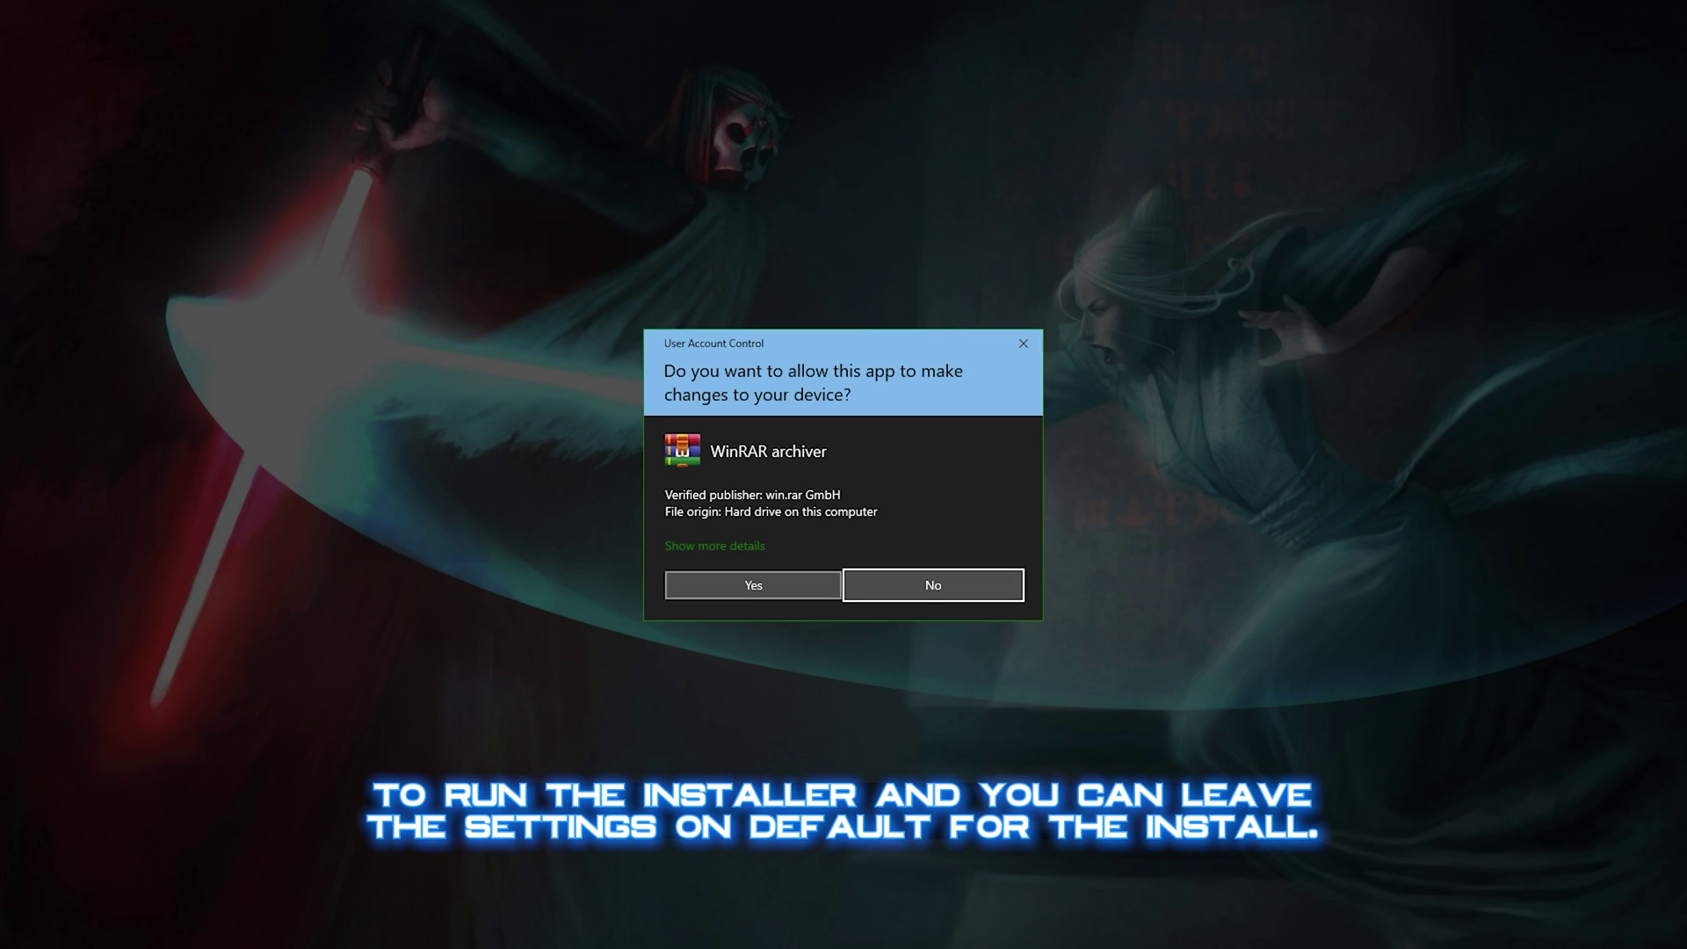
click(753, 585)
click(804, 644)
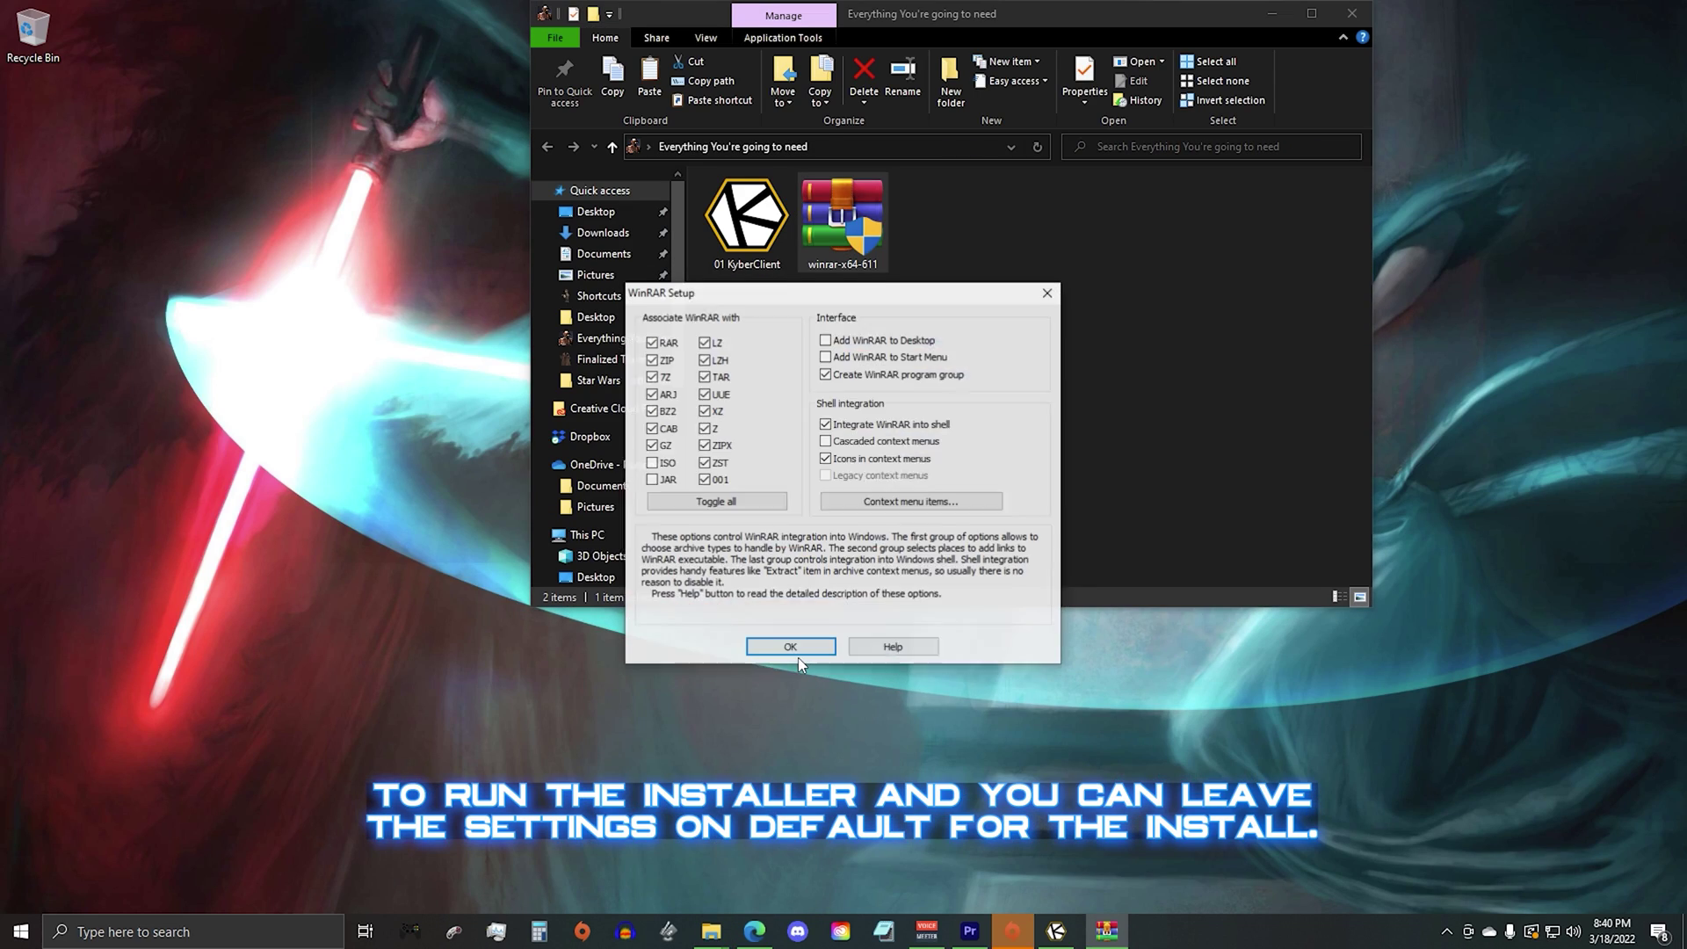
click(802, 649)
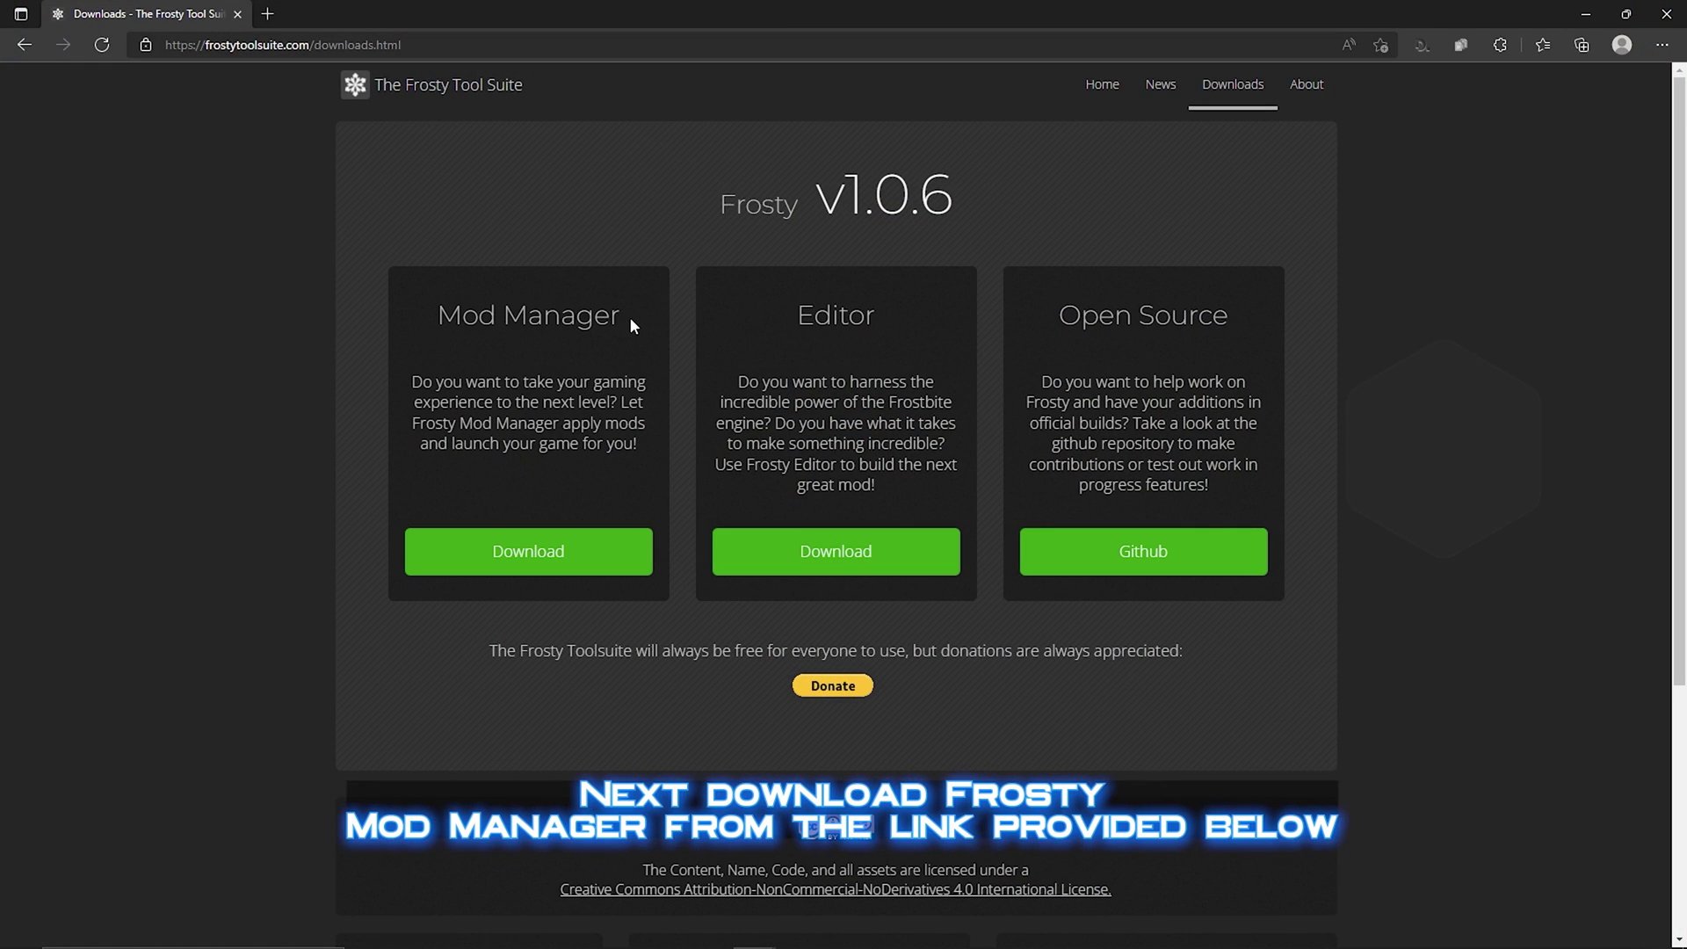
Download the Frosty Mod Manager v1.0.6 archive from the Frosty Tool Suite site into the "Everything You're going to need" folder.
drag(629, 317, 437, 316)
click(552, 573)
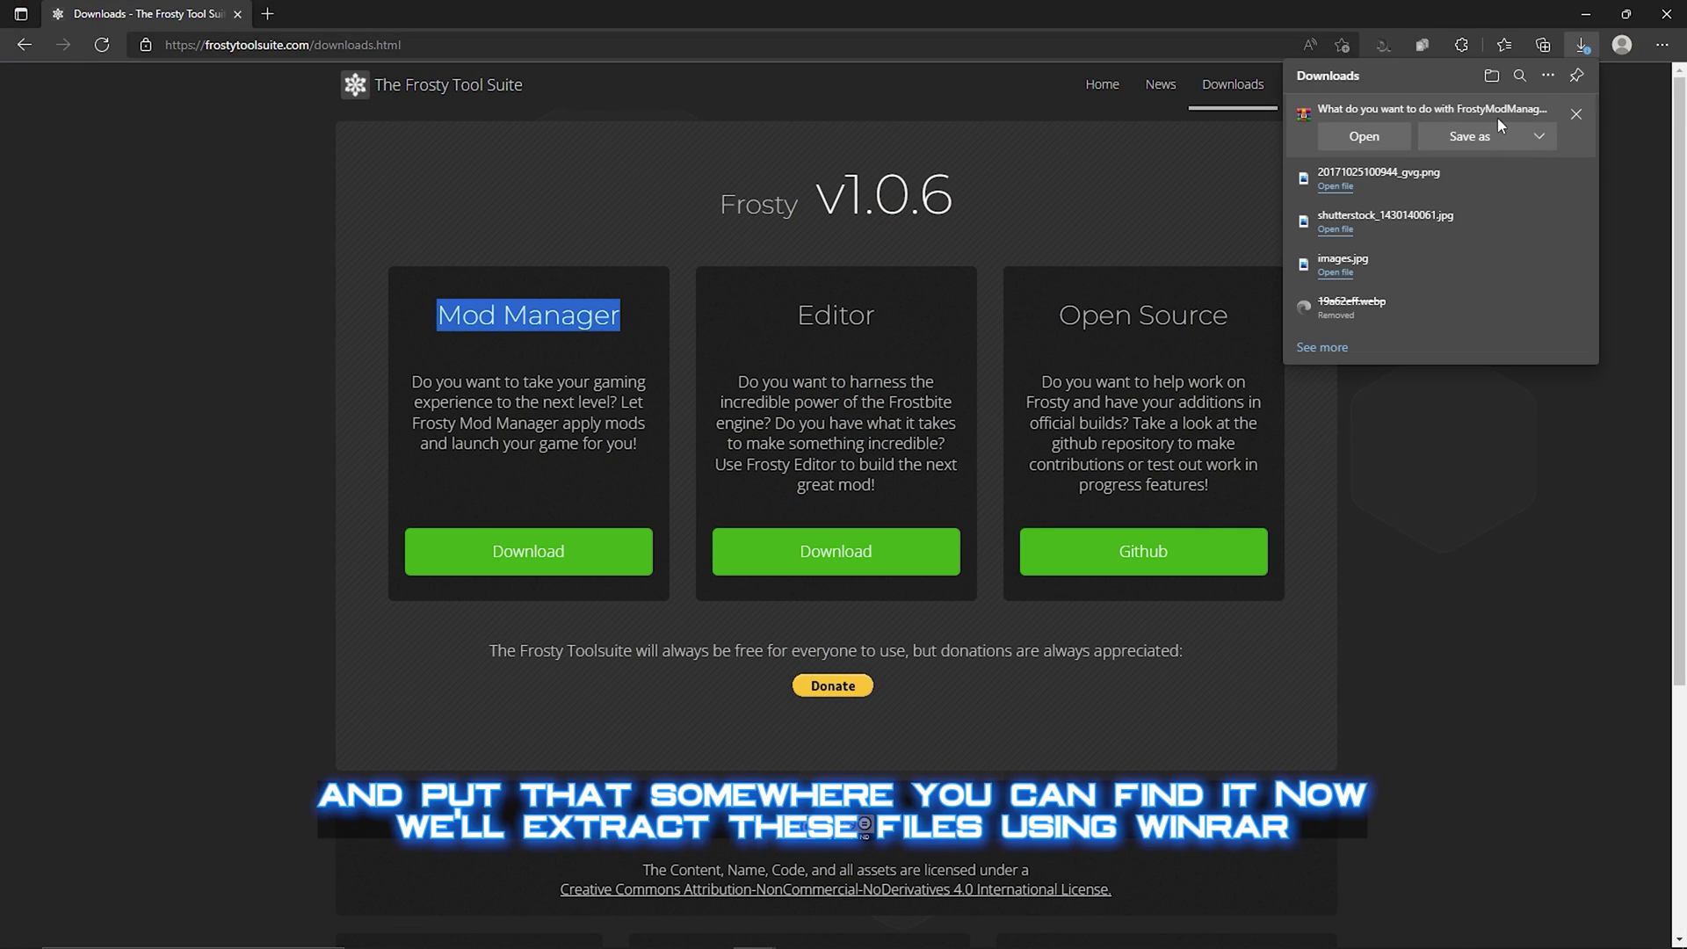
click(1493, 130)
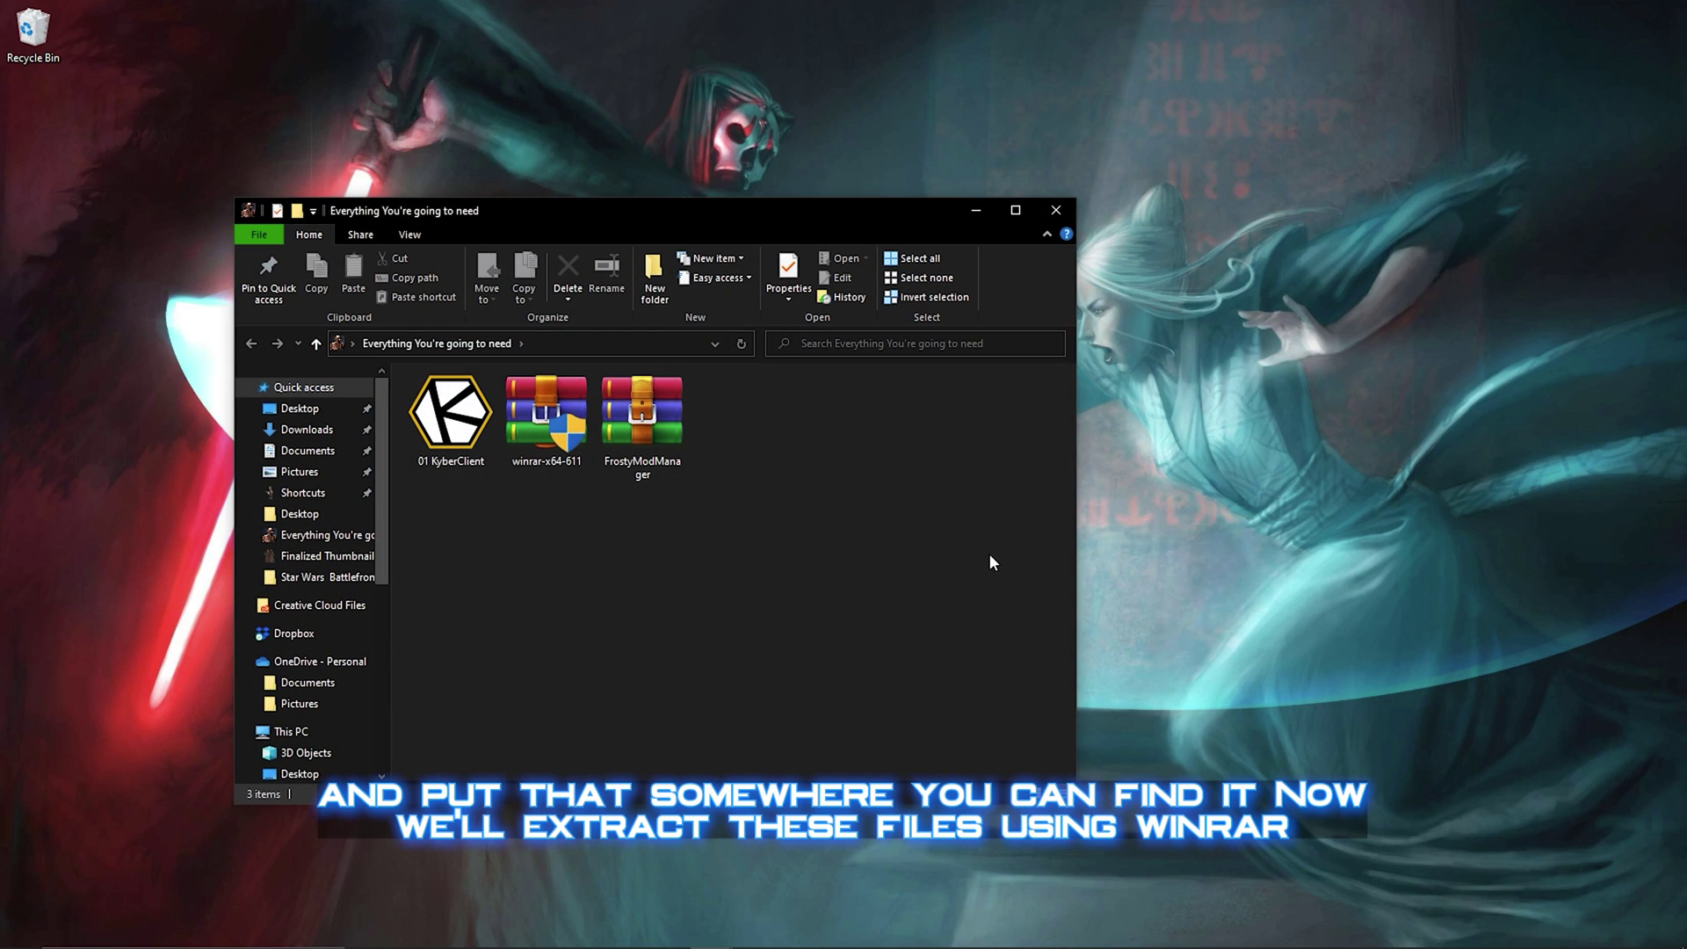
drag(658, 207, 725, 188)
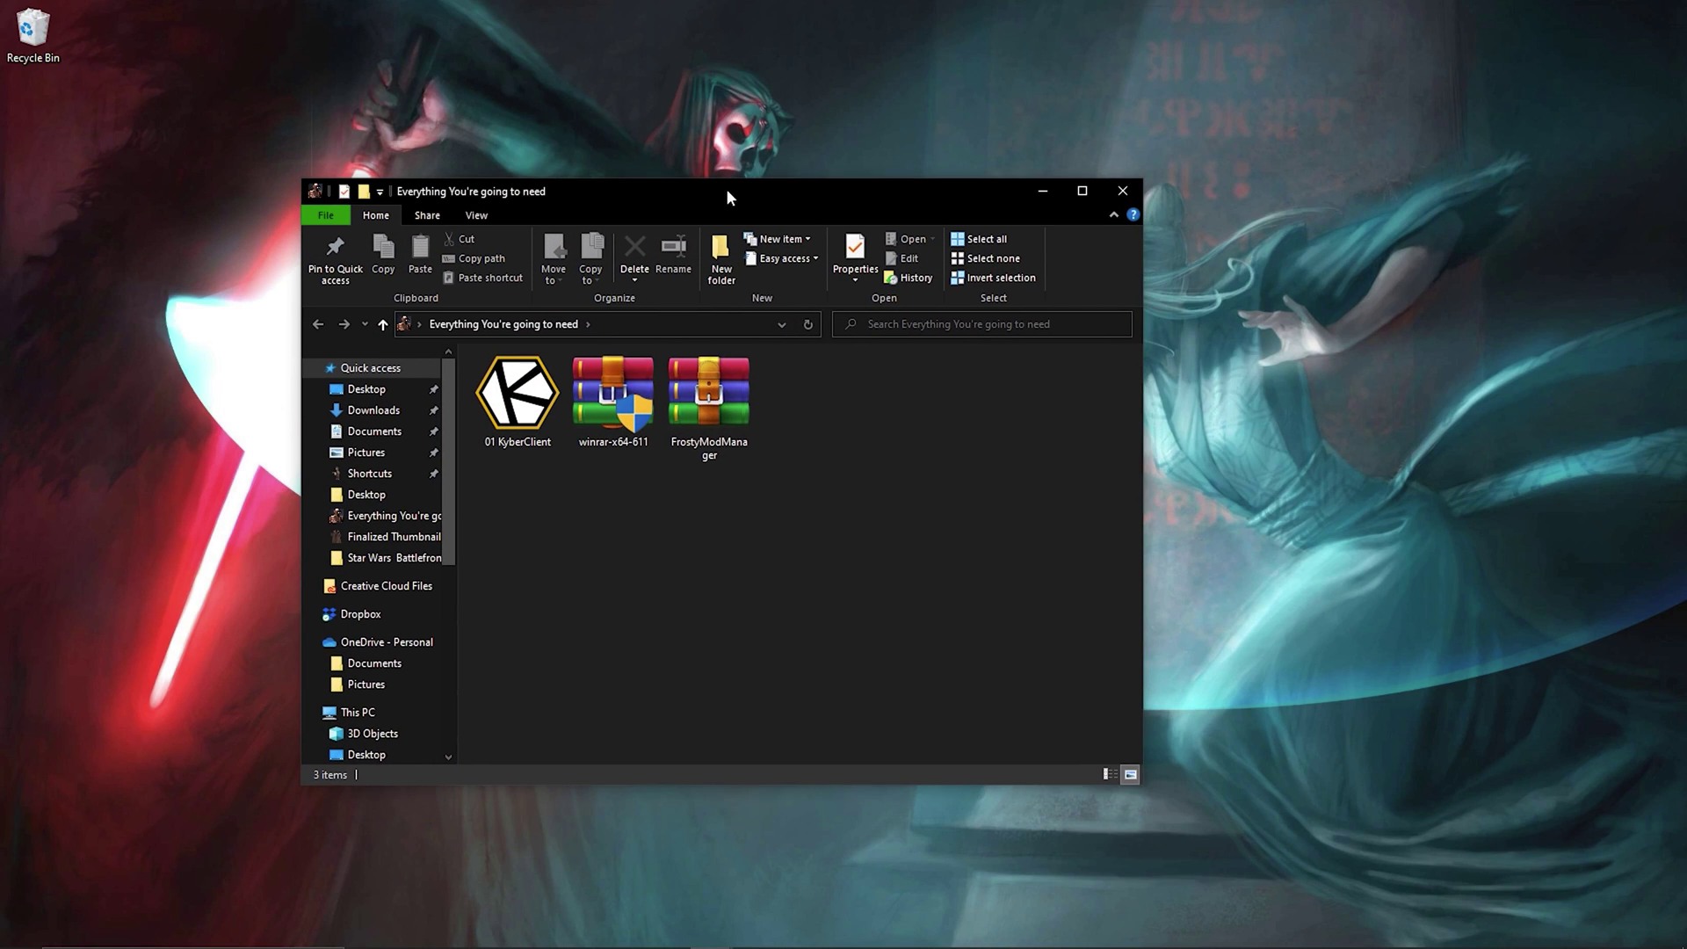
Extract the FrostyModManager archive into its own FrostyModManager folder, look through the extracted files and return to the "Everything You're going to need" folder.
right_click(720, 371)
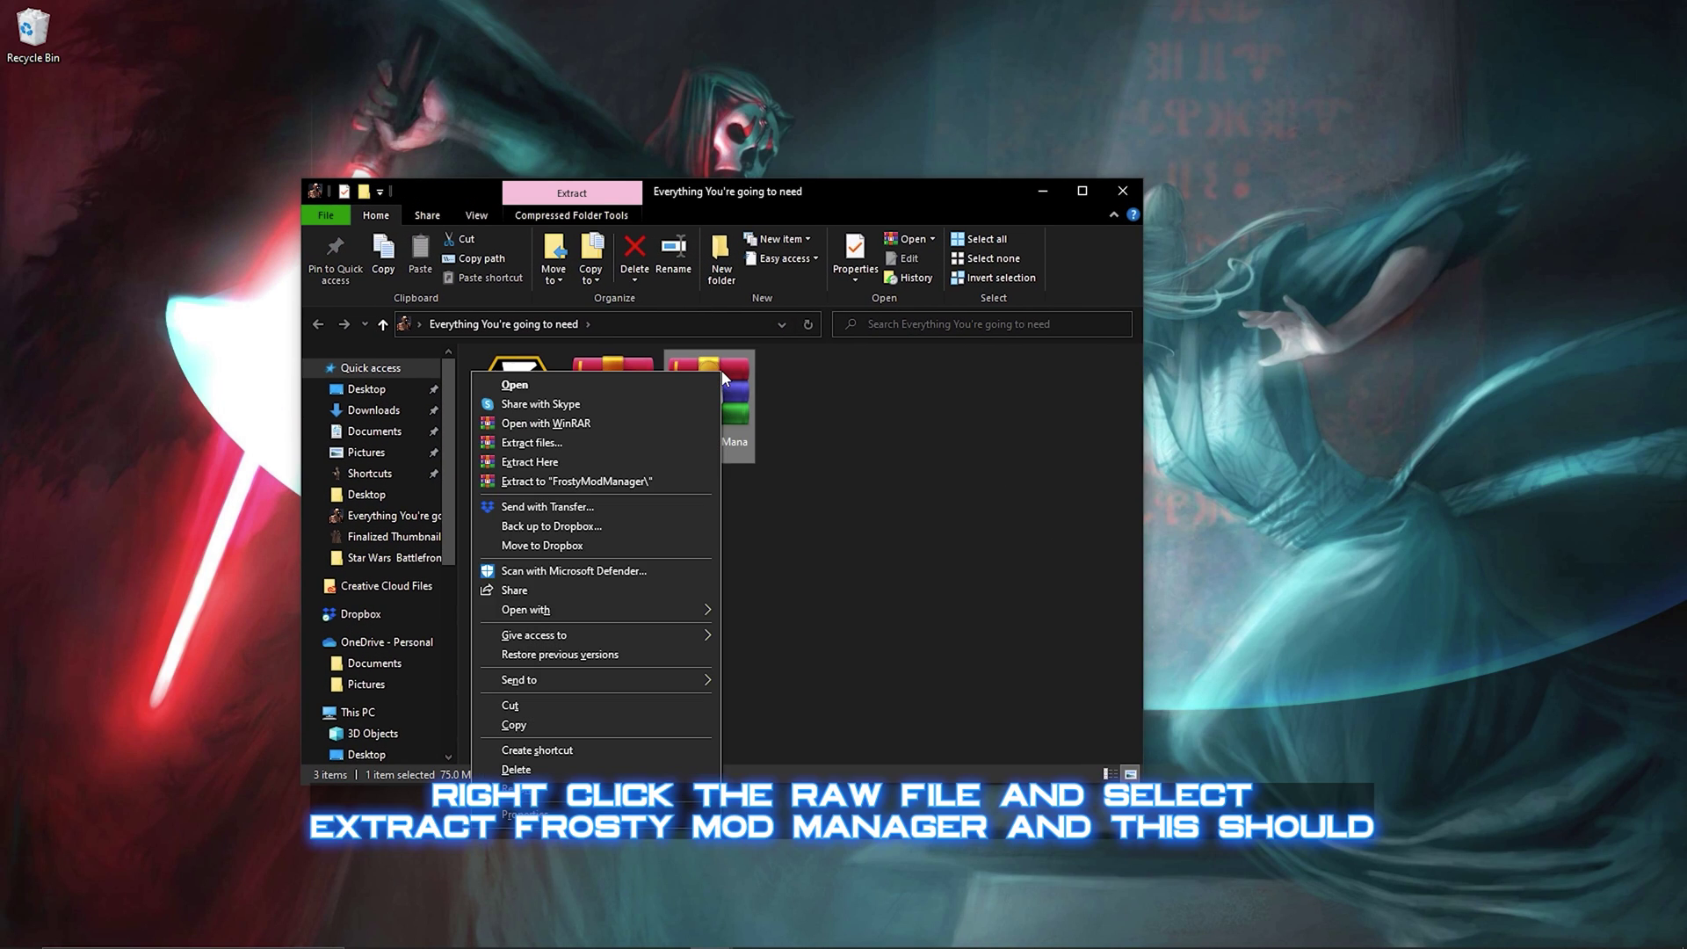
click(619, 482)
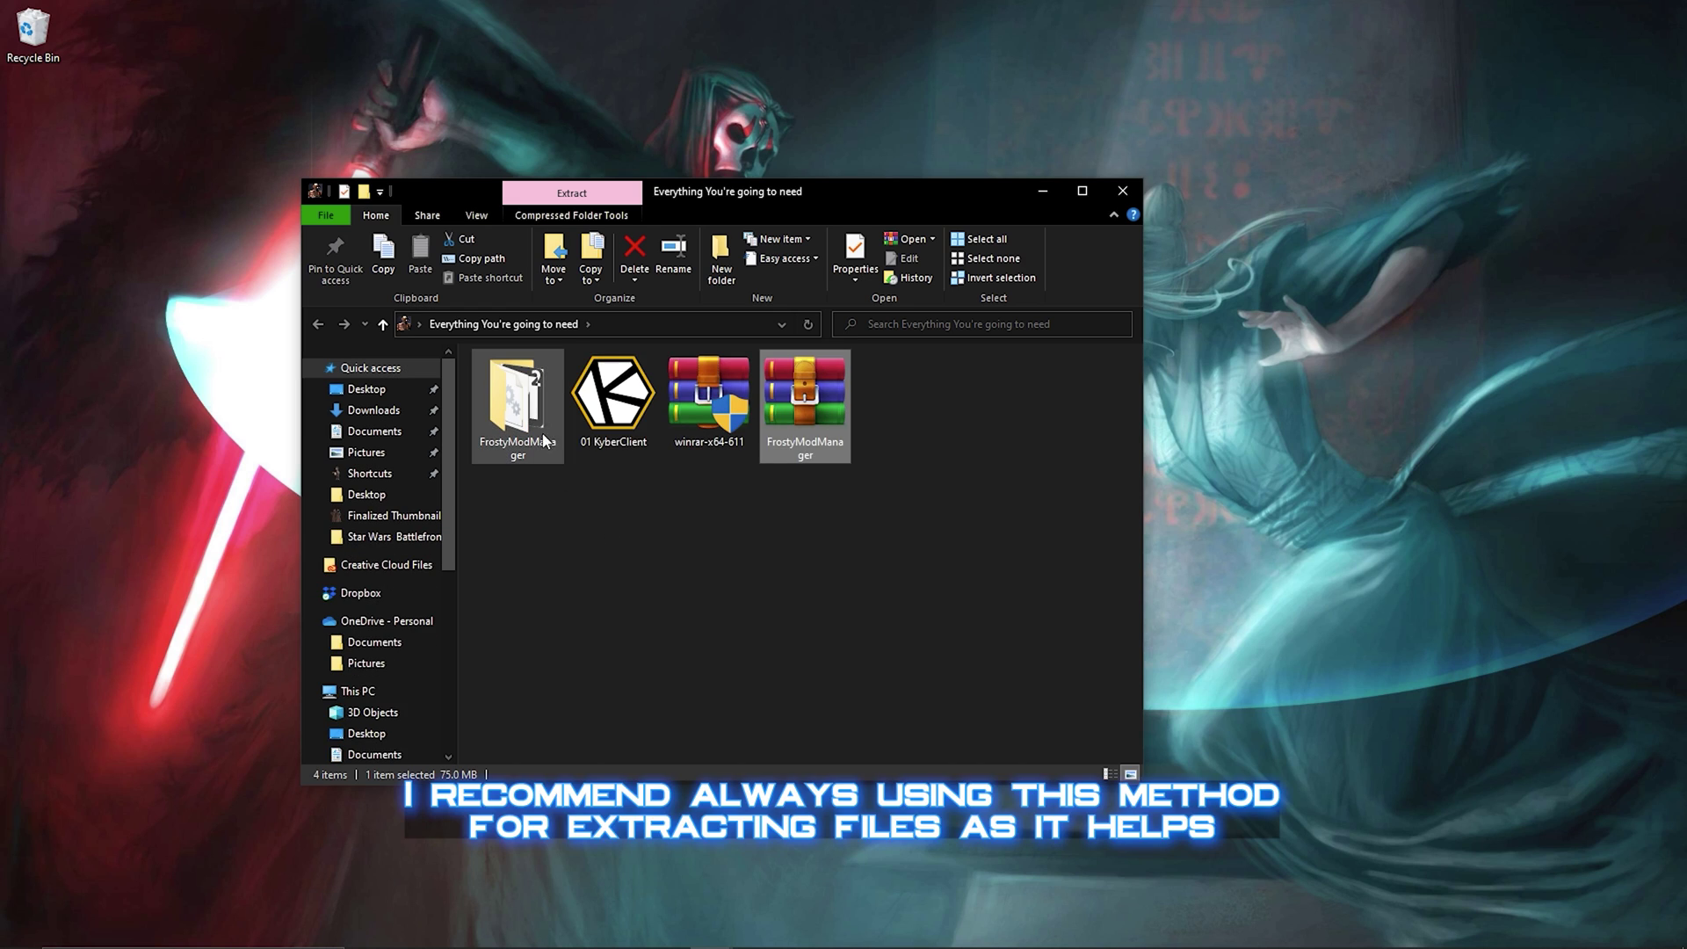
click(535, 418)
double_click(535, 418)
key(ctrl+a)
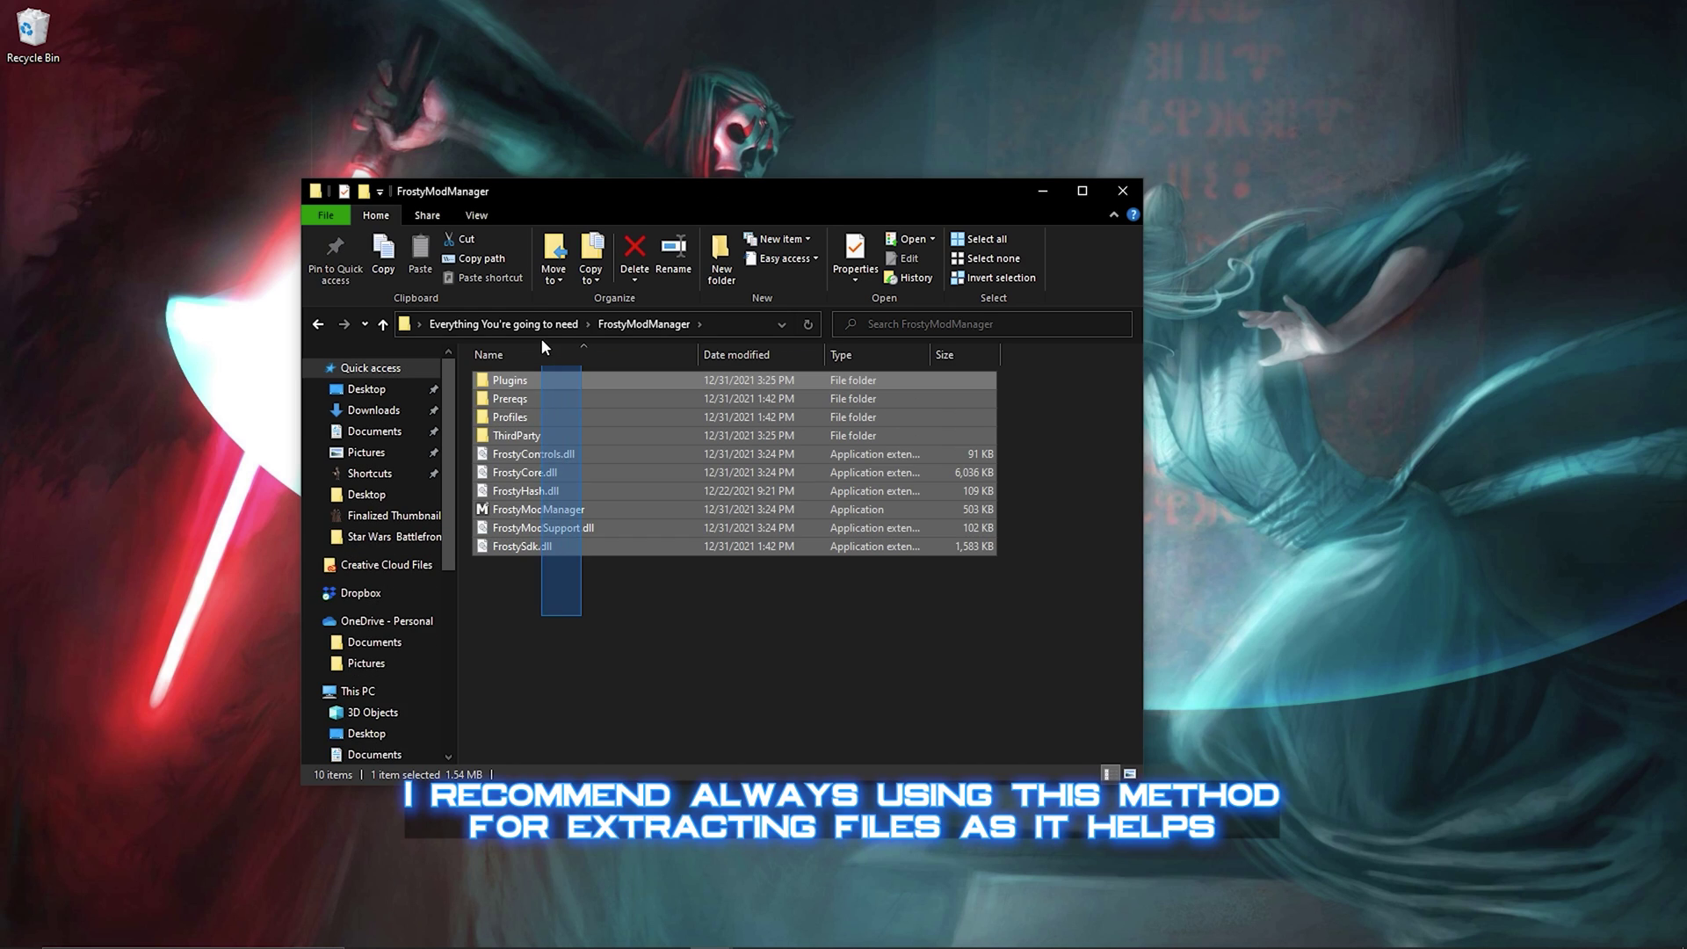
click(578, 610)
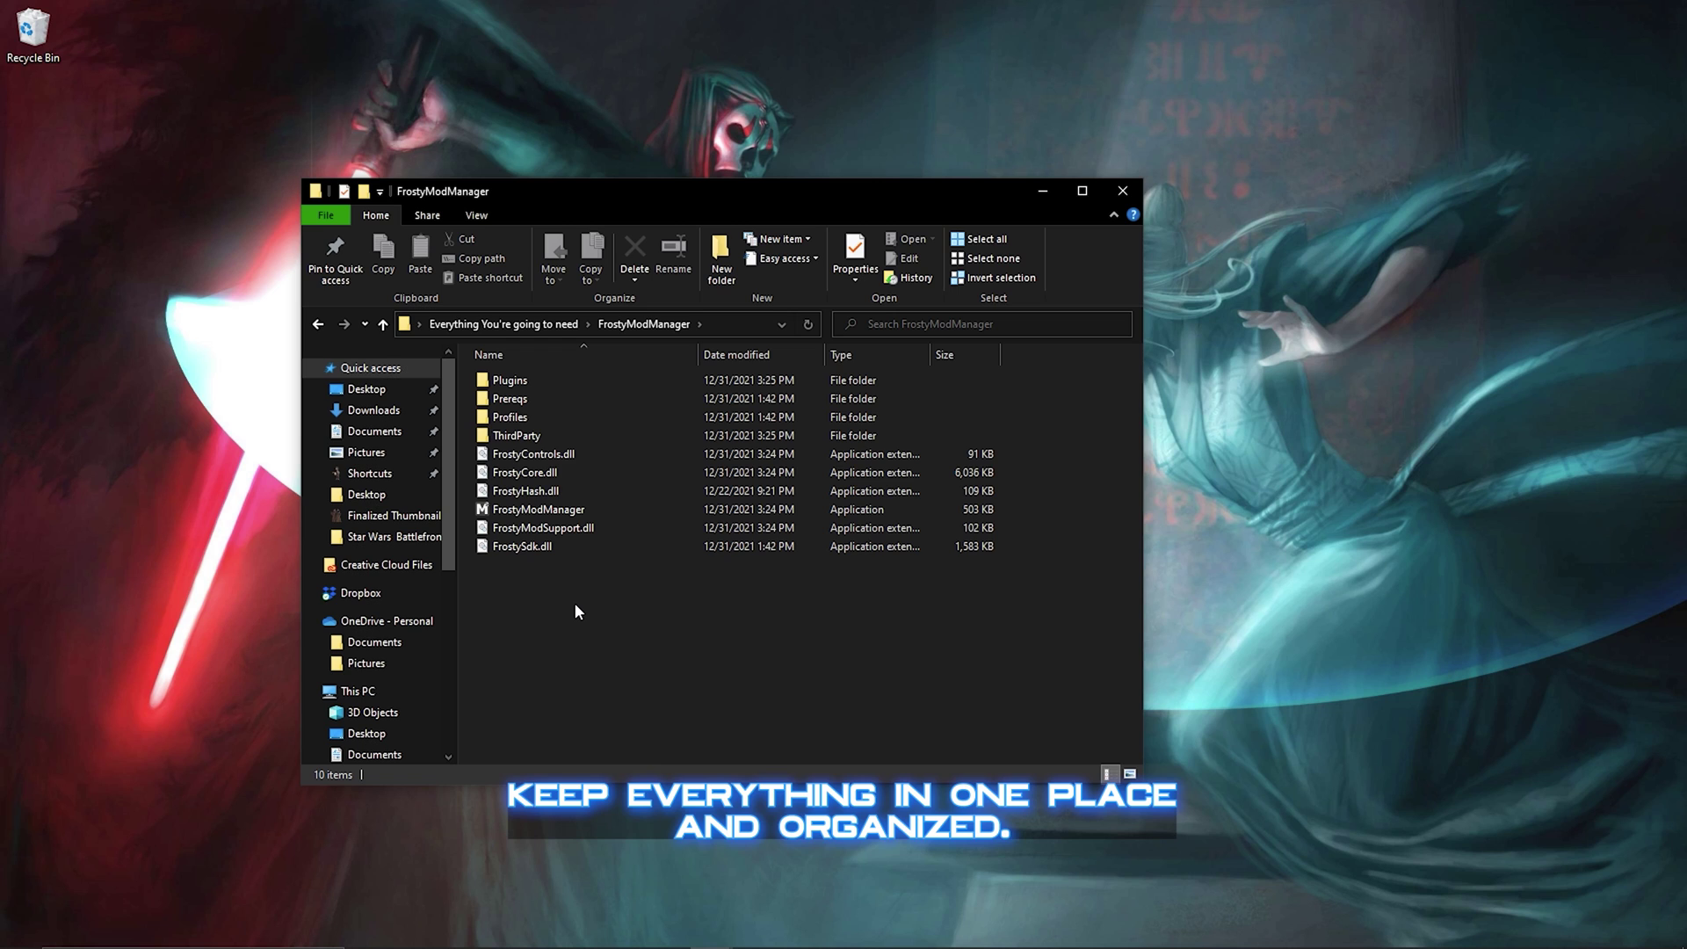
click(527, 327)
click(798, 397)
key(Delete)
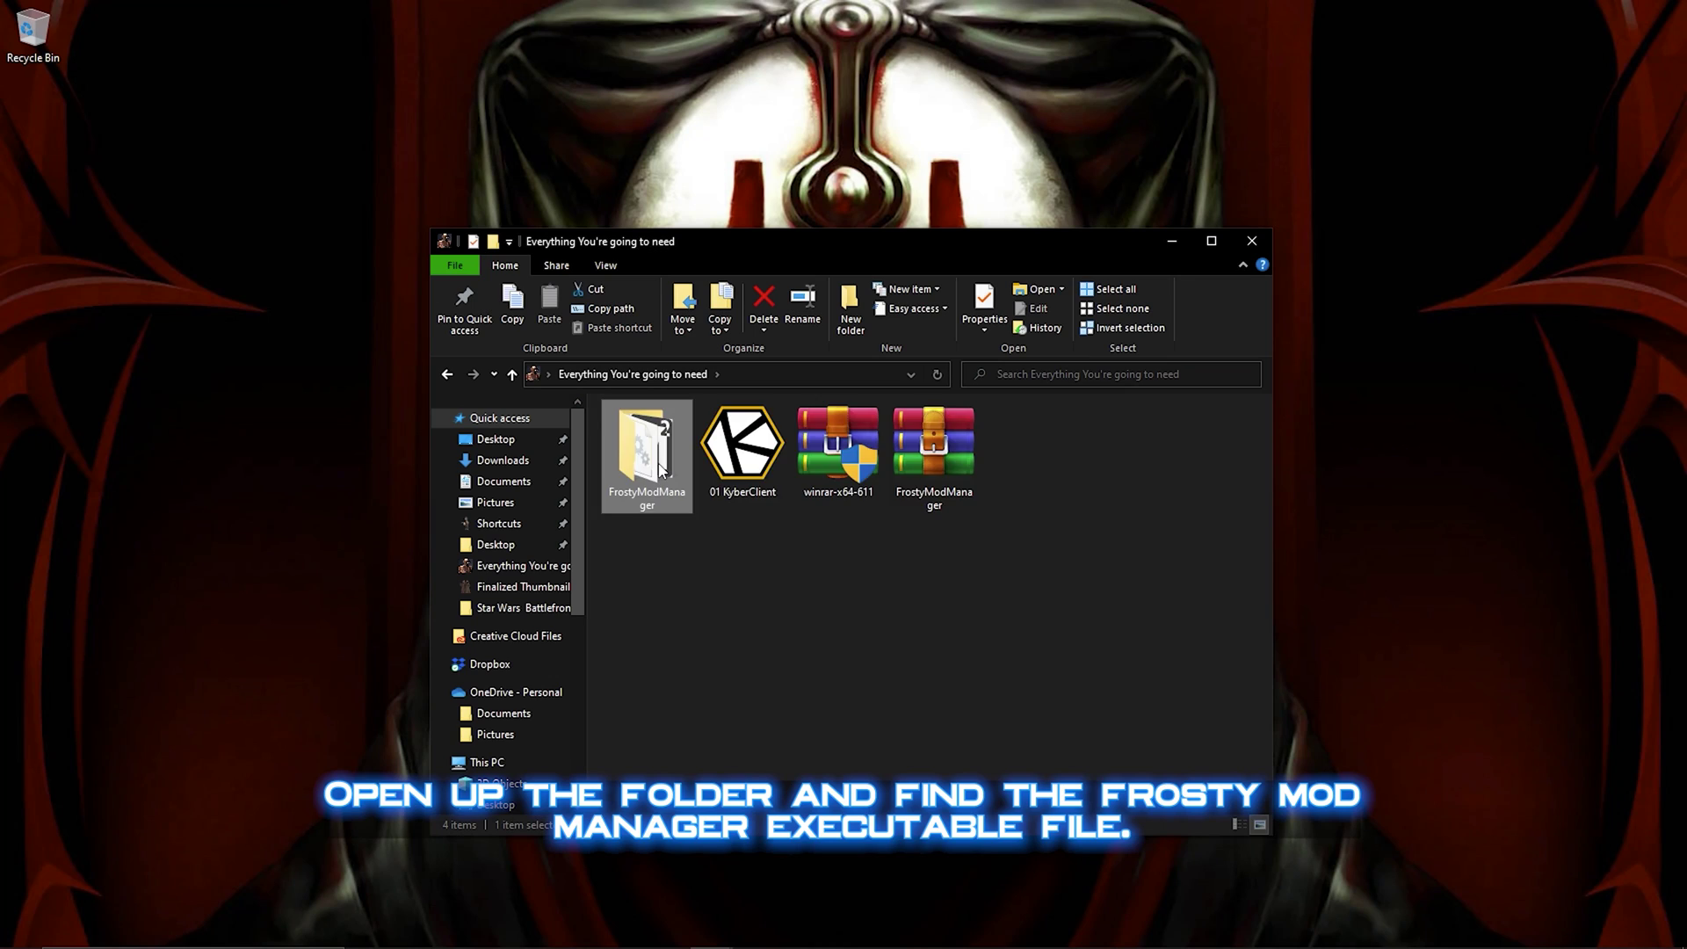
Run FrostyModManager from its extracted folder as administrator, allowing it to make changes, and load STAR WARS Battlefront II as the game.
double_click(647, 444)
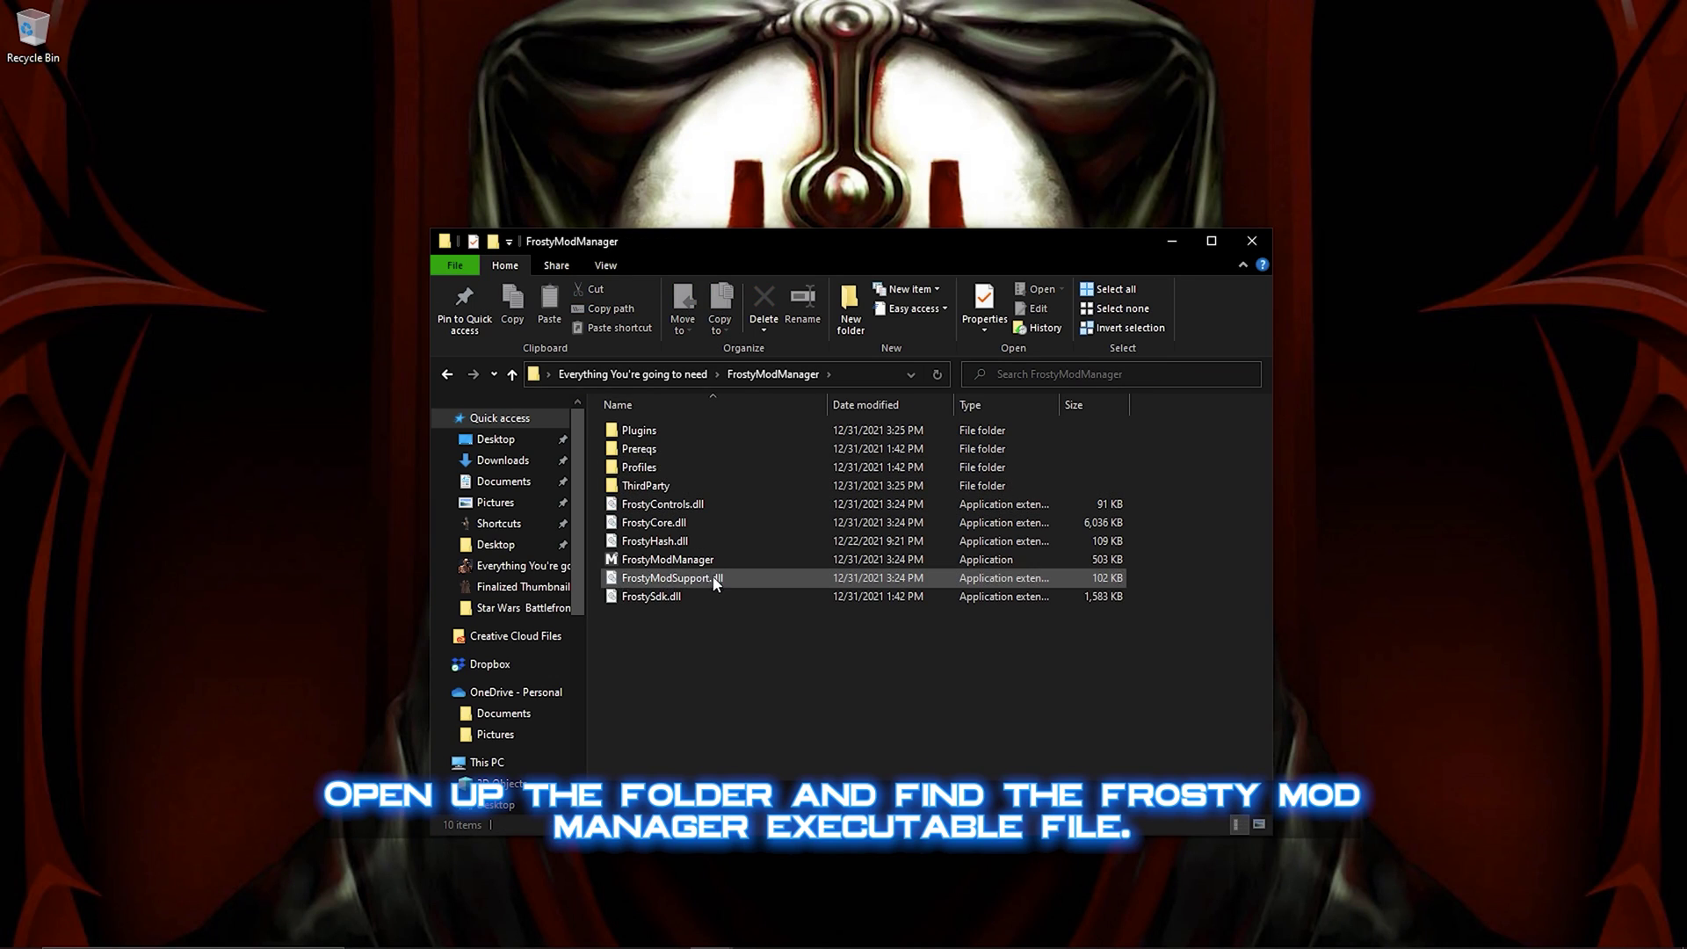
click(717, 557)
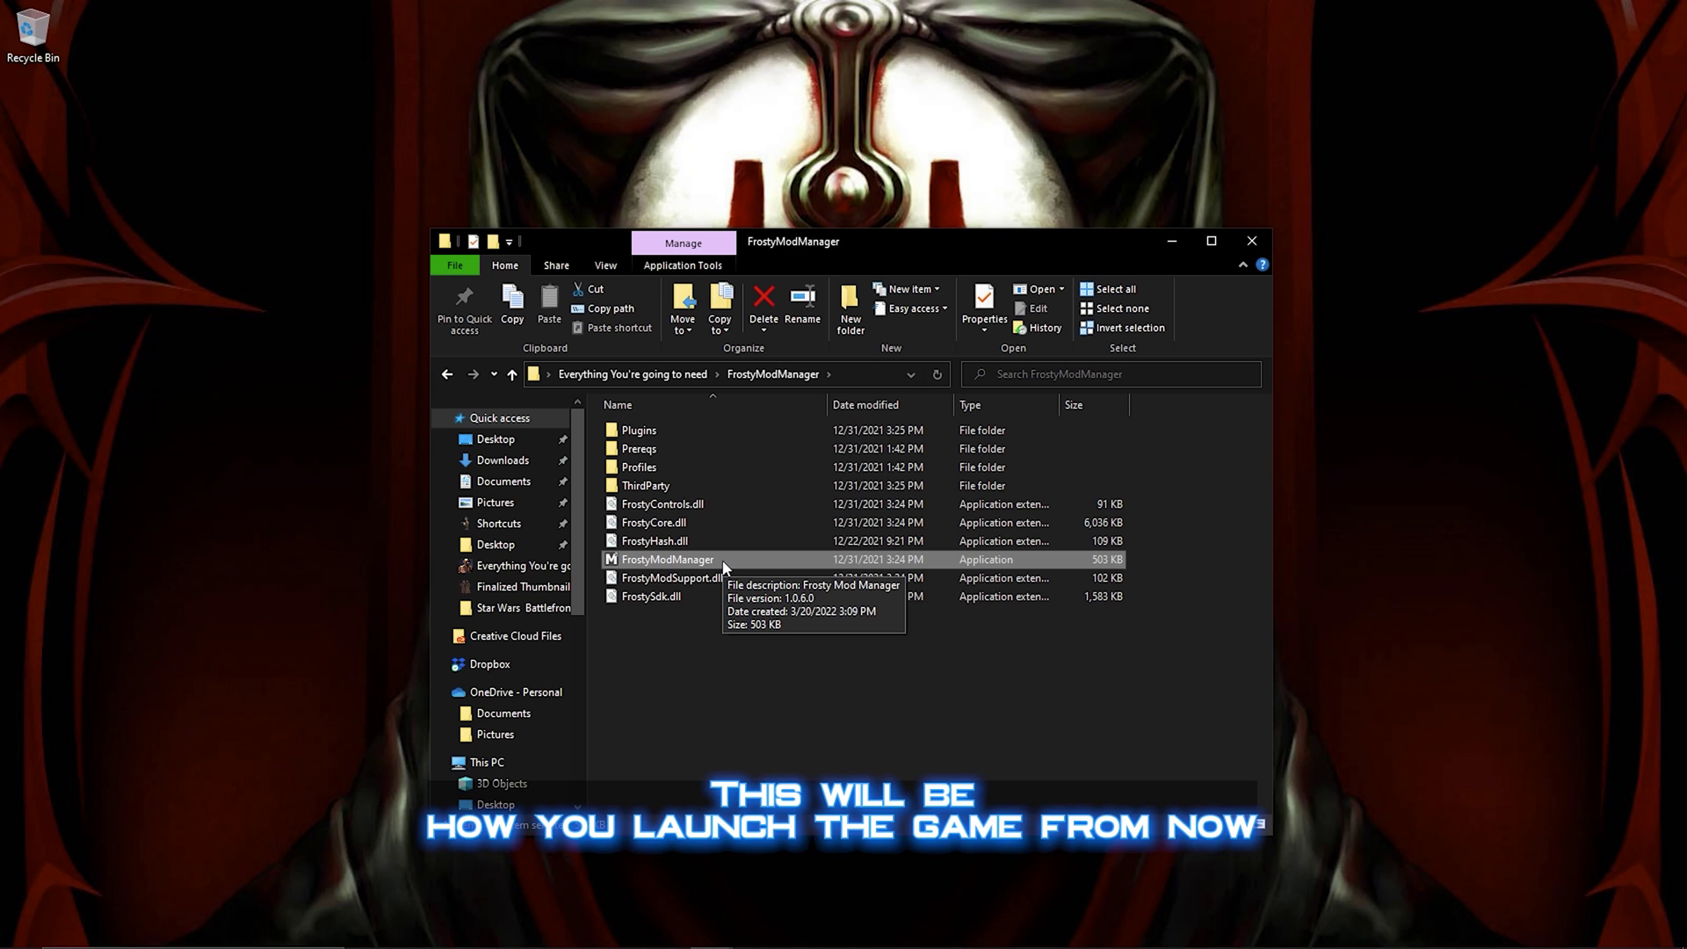
right_click(724, 566)
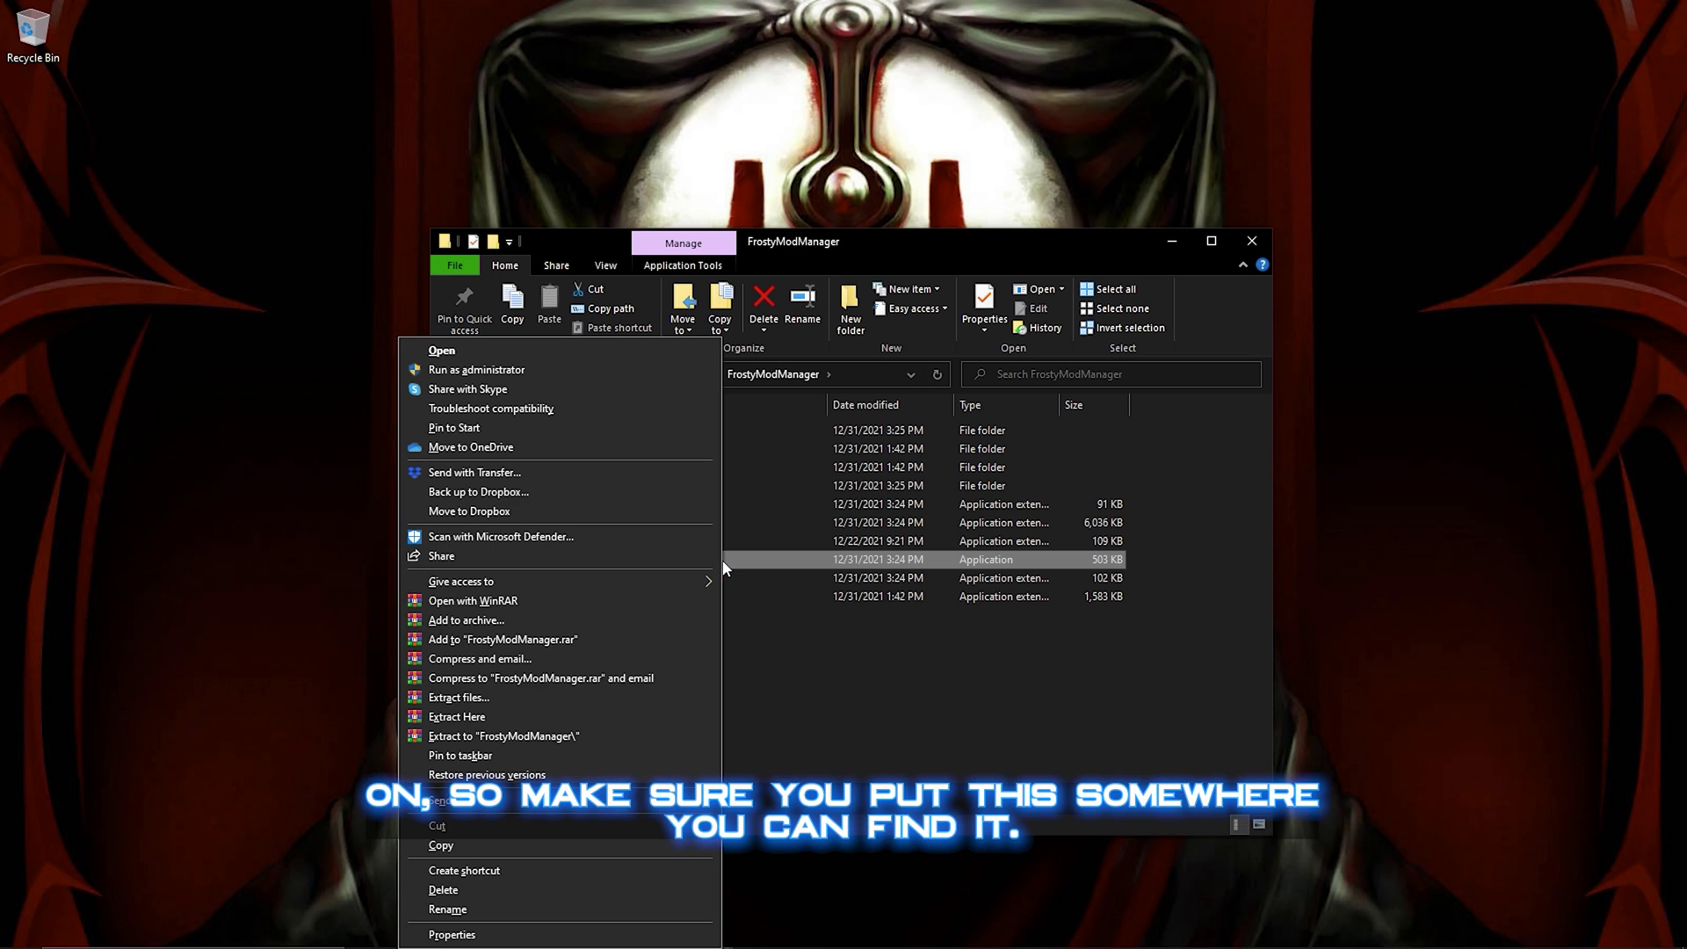
click(604, 371)
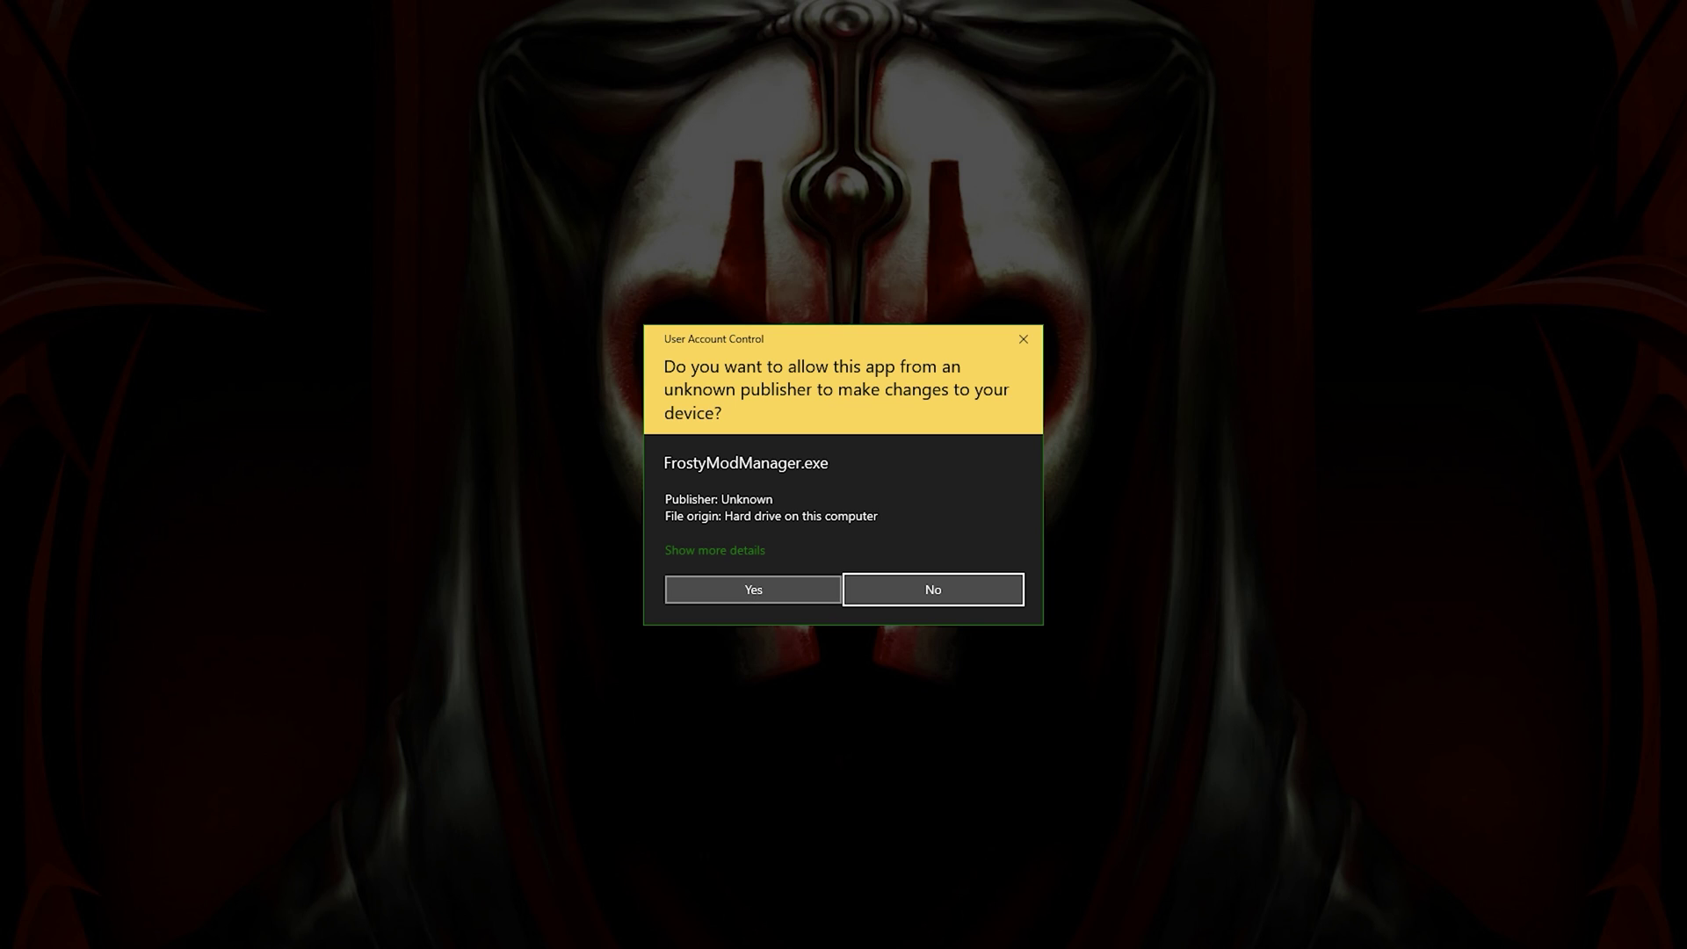
click(755, 592)
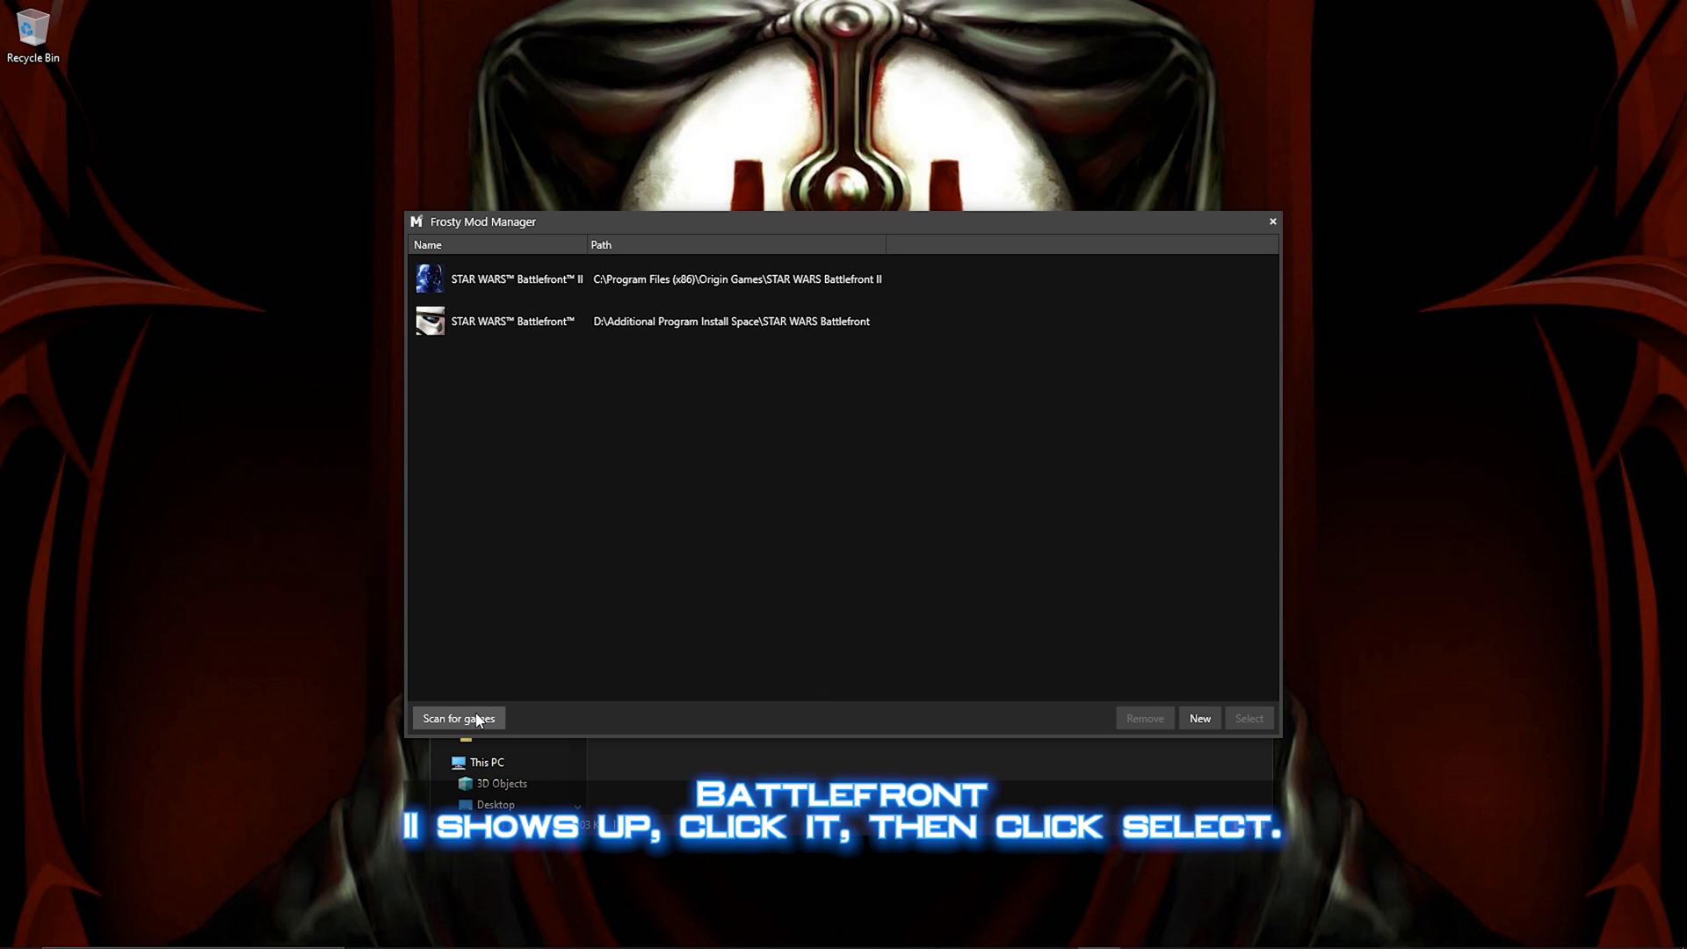
click(641, 280)
click(1249, 717)
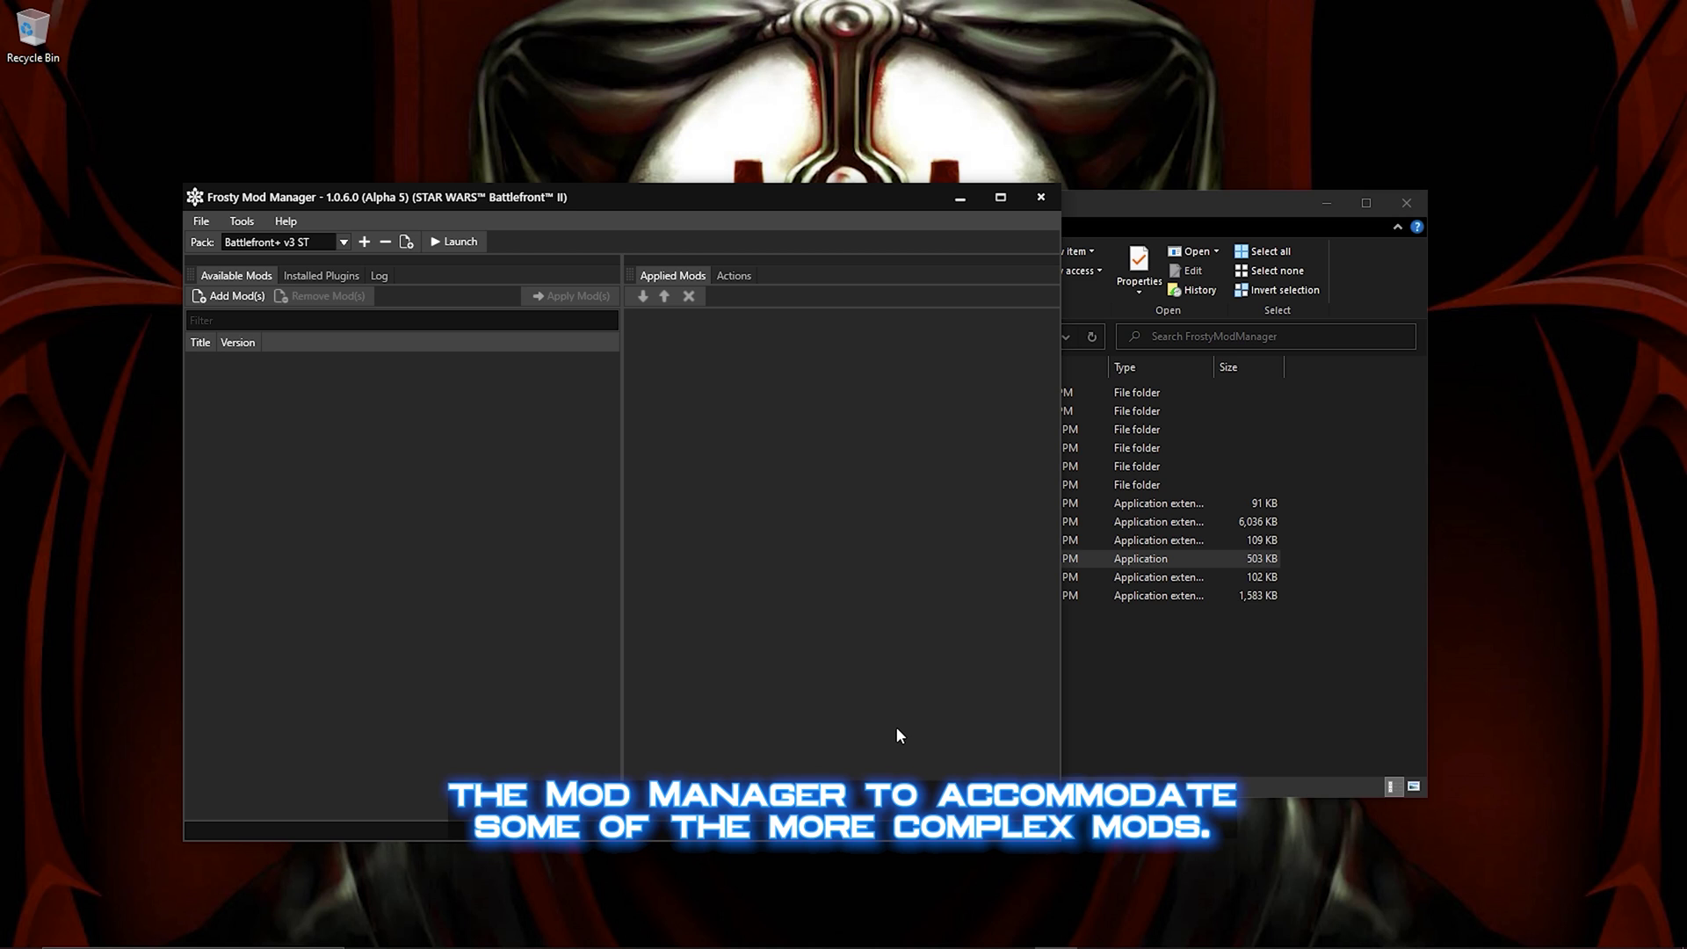
Close Frosty Mod Manager, open the Plugins folder inside FrostyModManager and move its window aside.
click(1041, 199)
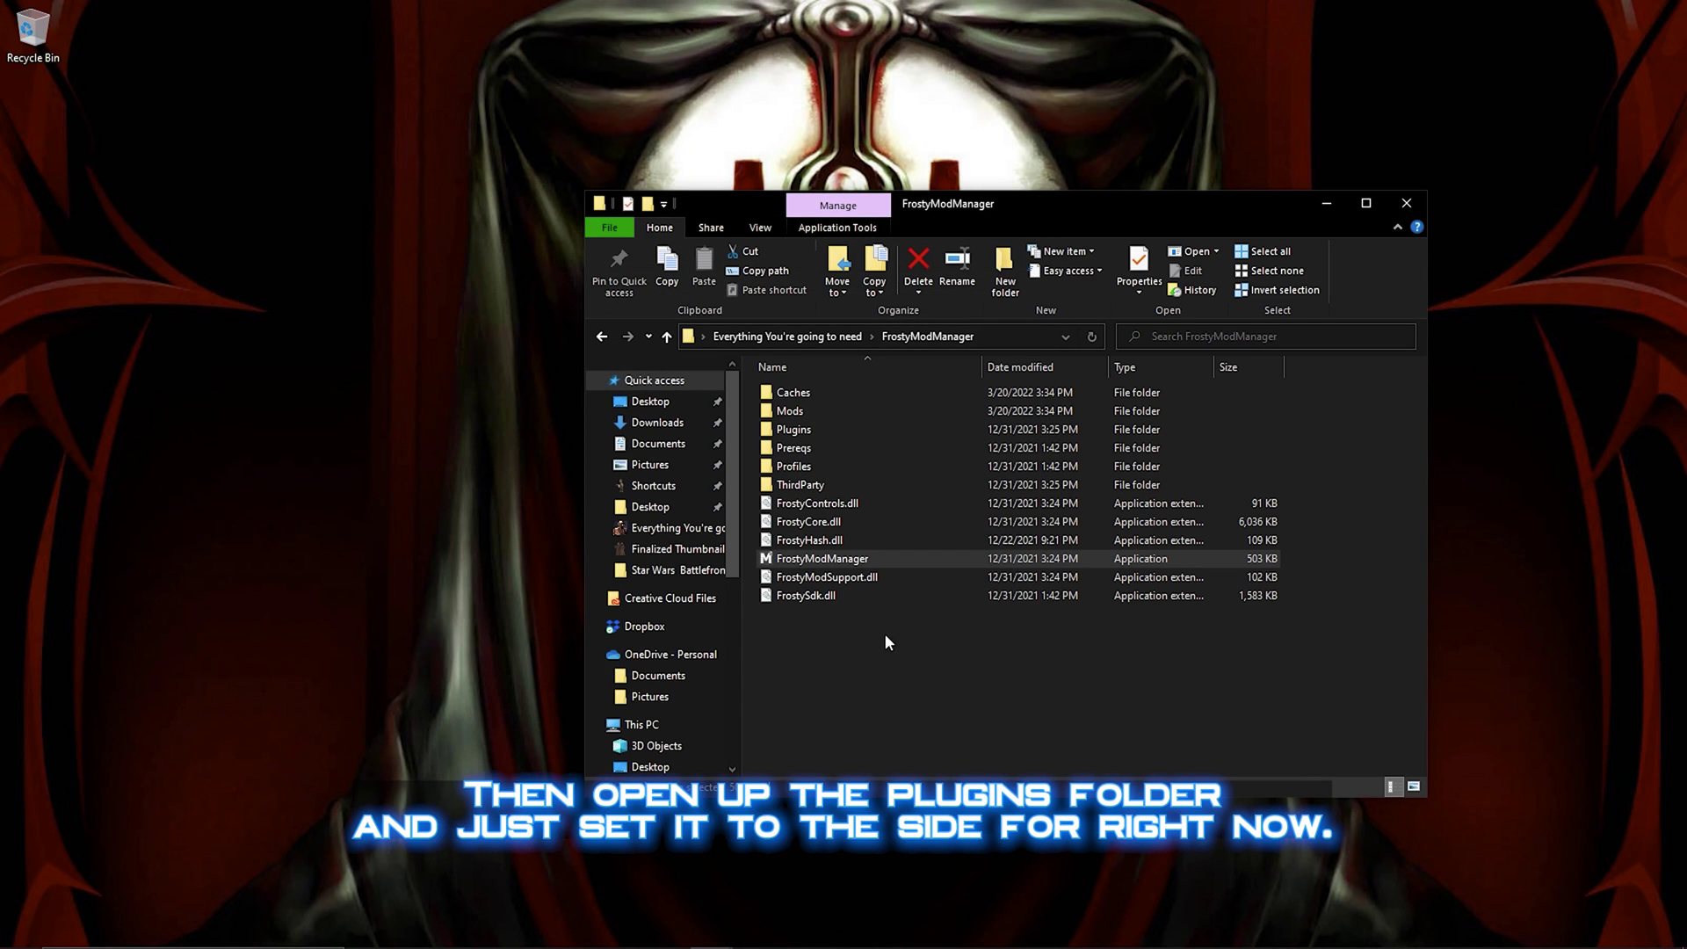
double_click(836, 432)
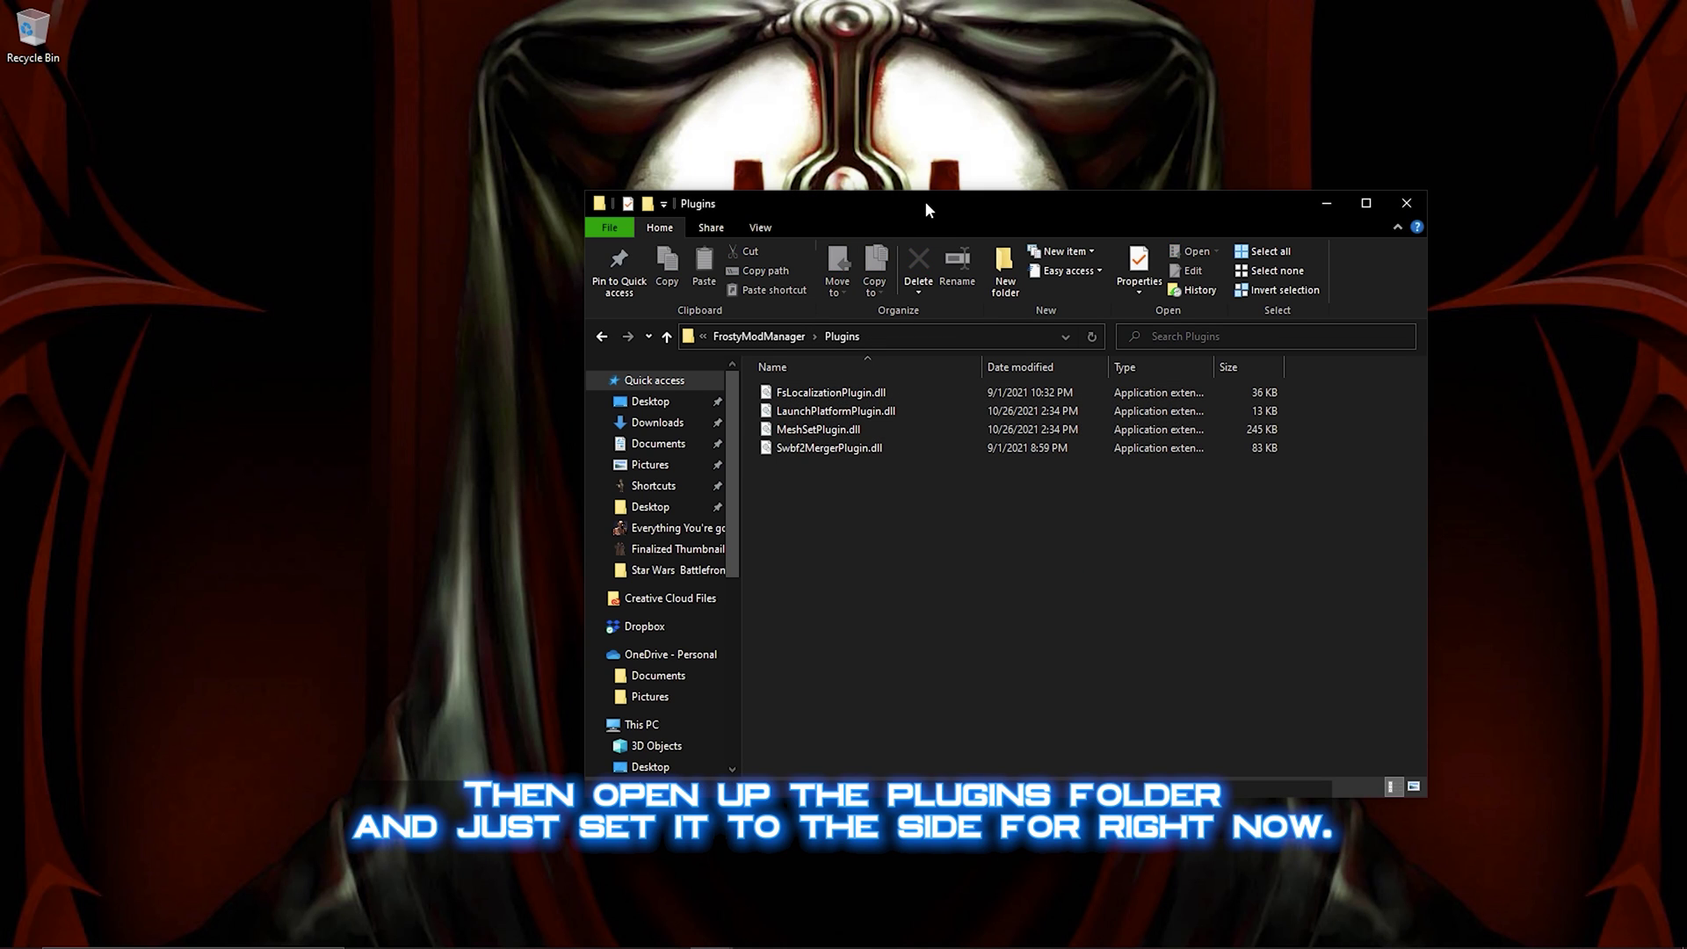
drag(925, 200, 1183, 162)
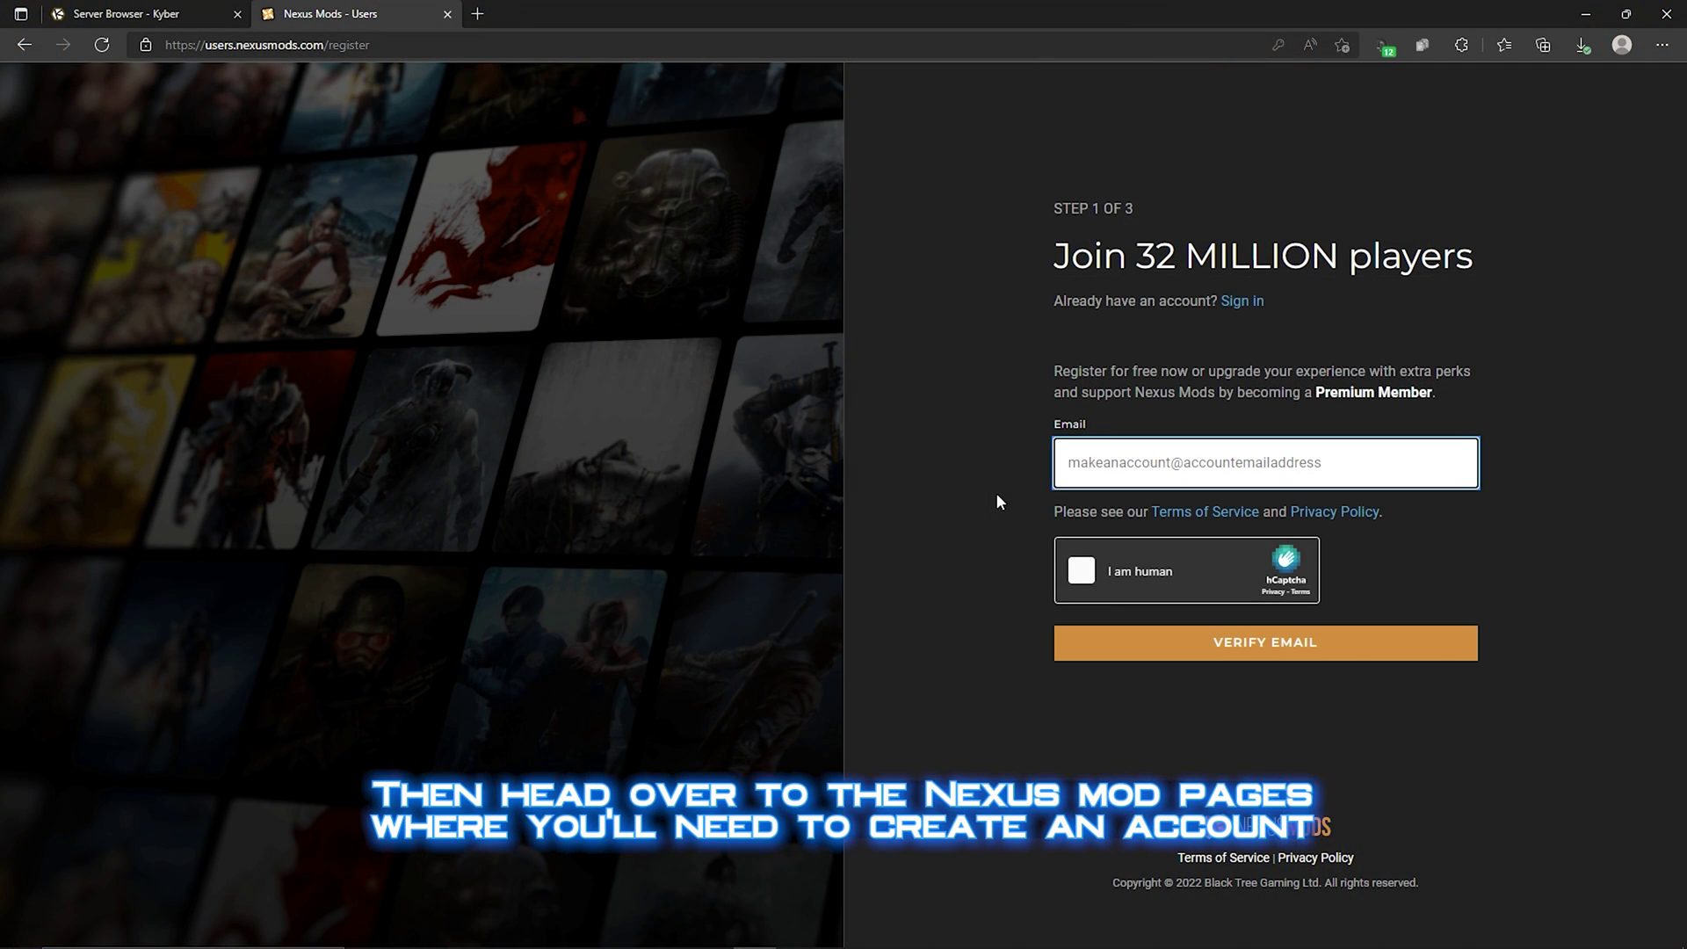
In the browser, fill in the e-mail for Nexus Mods registration and view the Gameplay Handler and Merger and Frosty Localisation Editor pages.
text(.com)
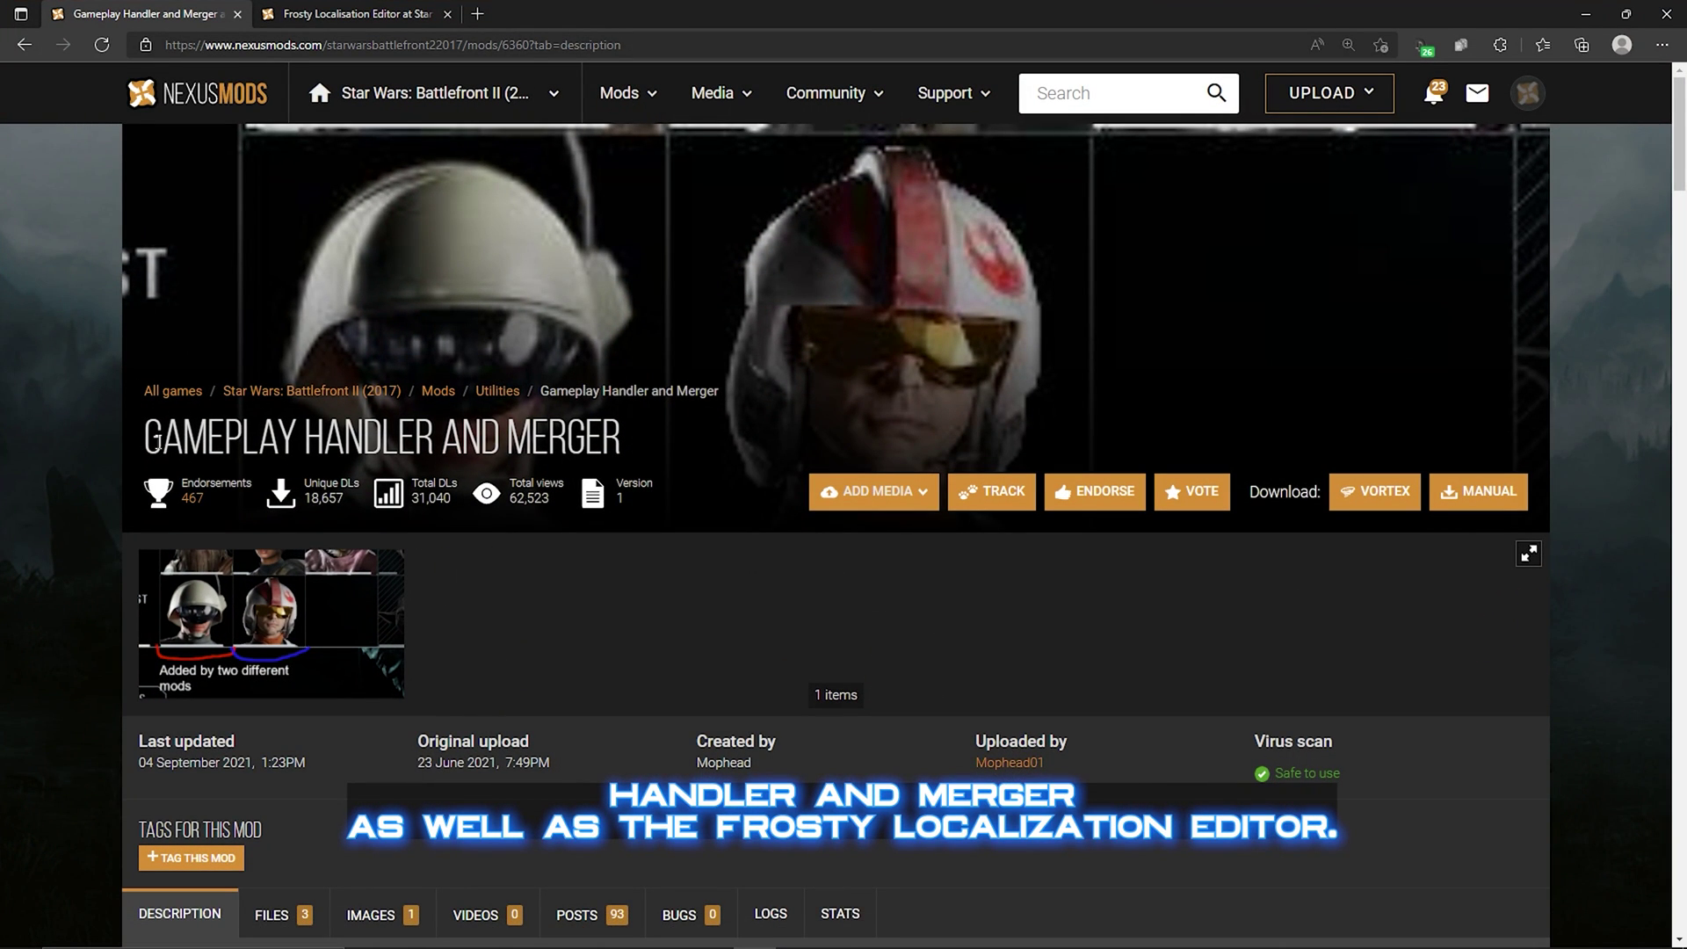
drag(157, 444, 593, 450)
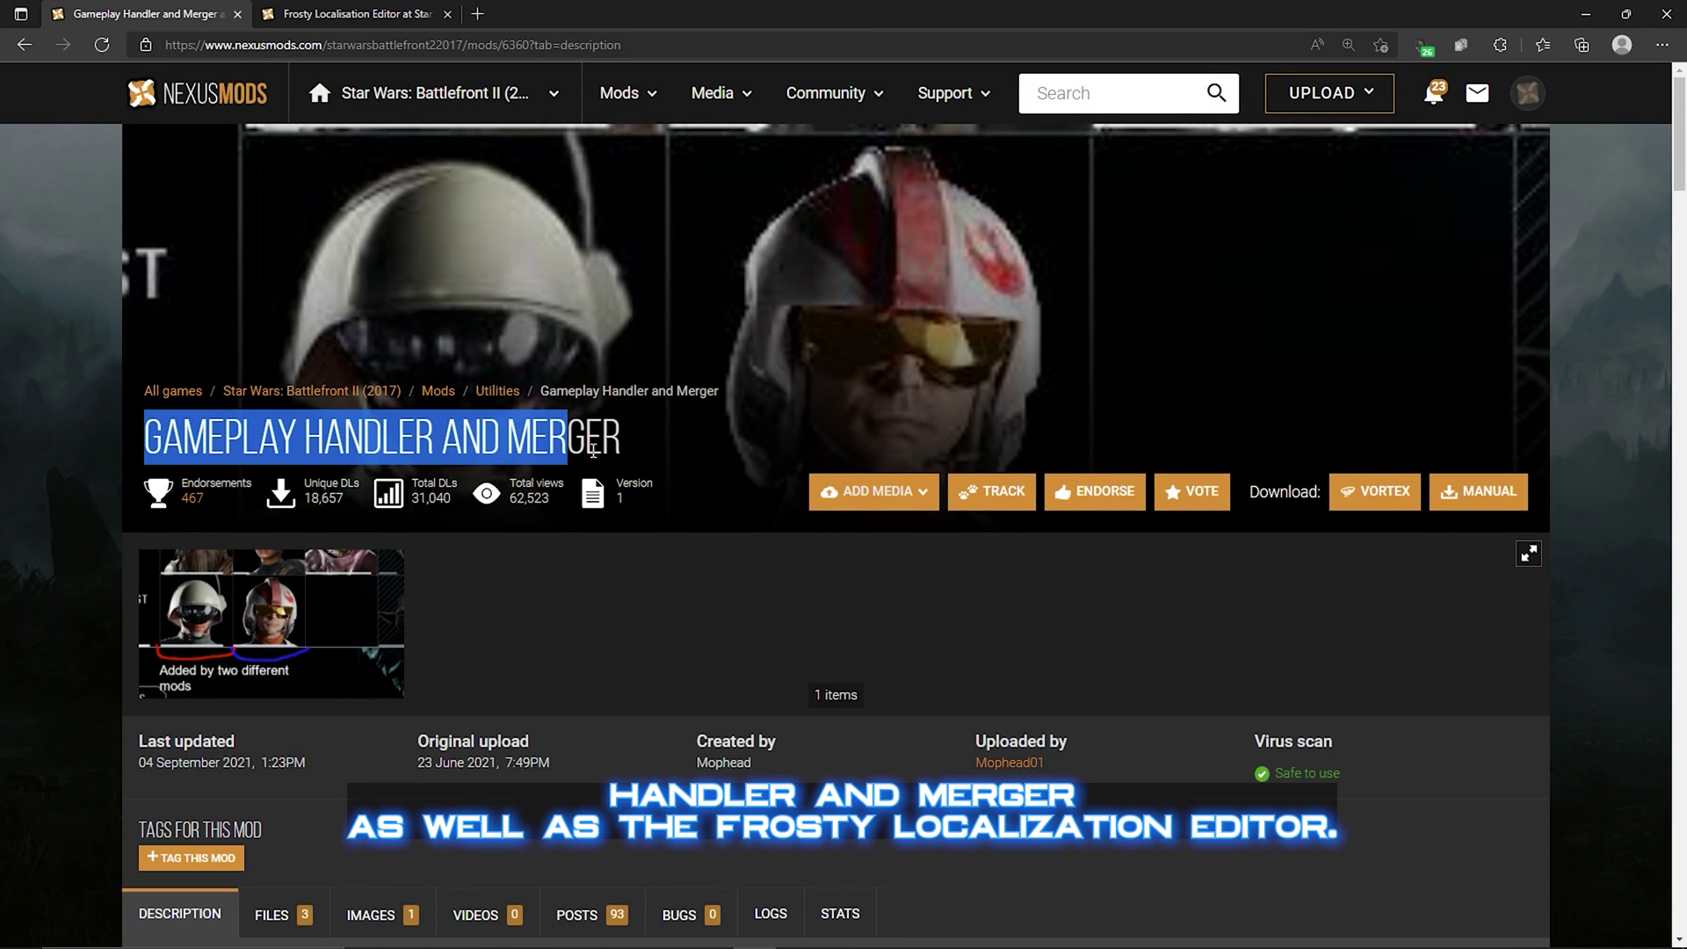
click(380, 27)
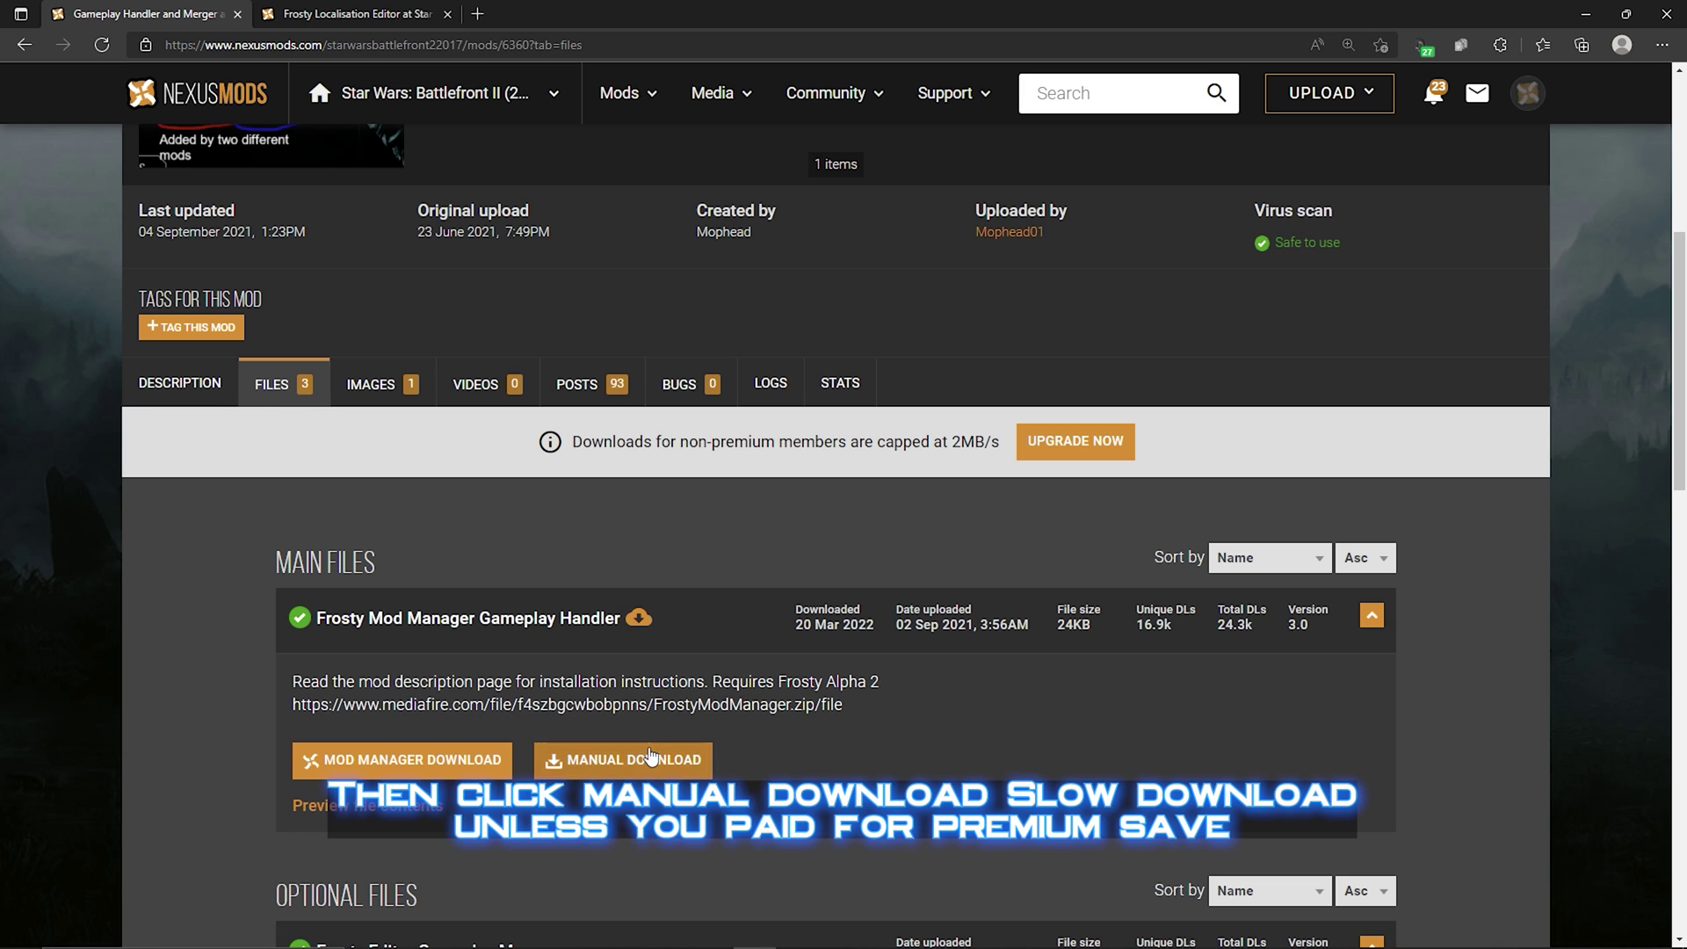
Manually download Frosty Mod Manager Gameplay Handler from the Gameplay Handler and Merger files into the "Everything You're going to need" folder.
click(650, 757)
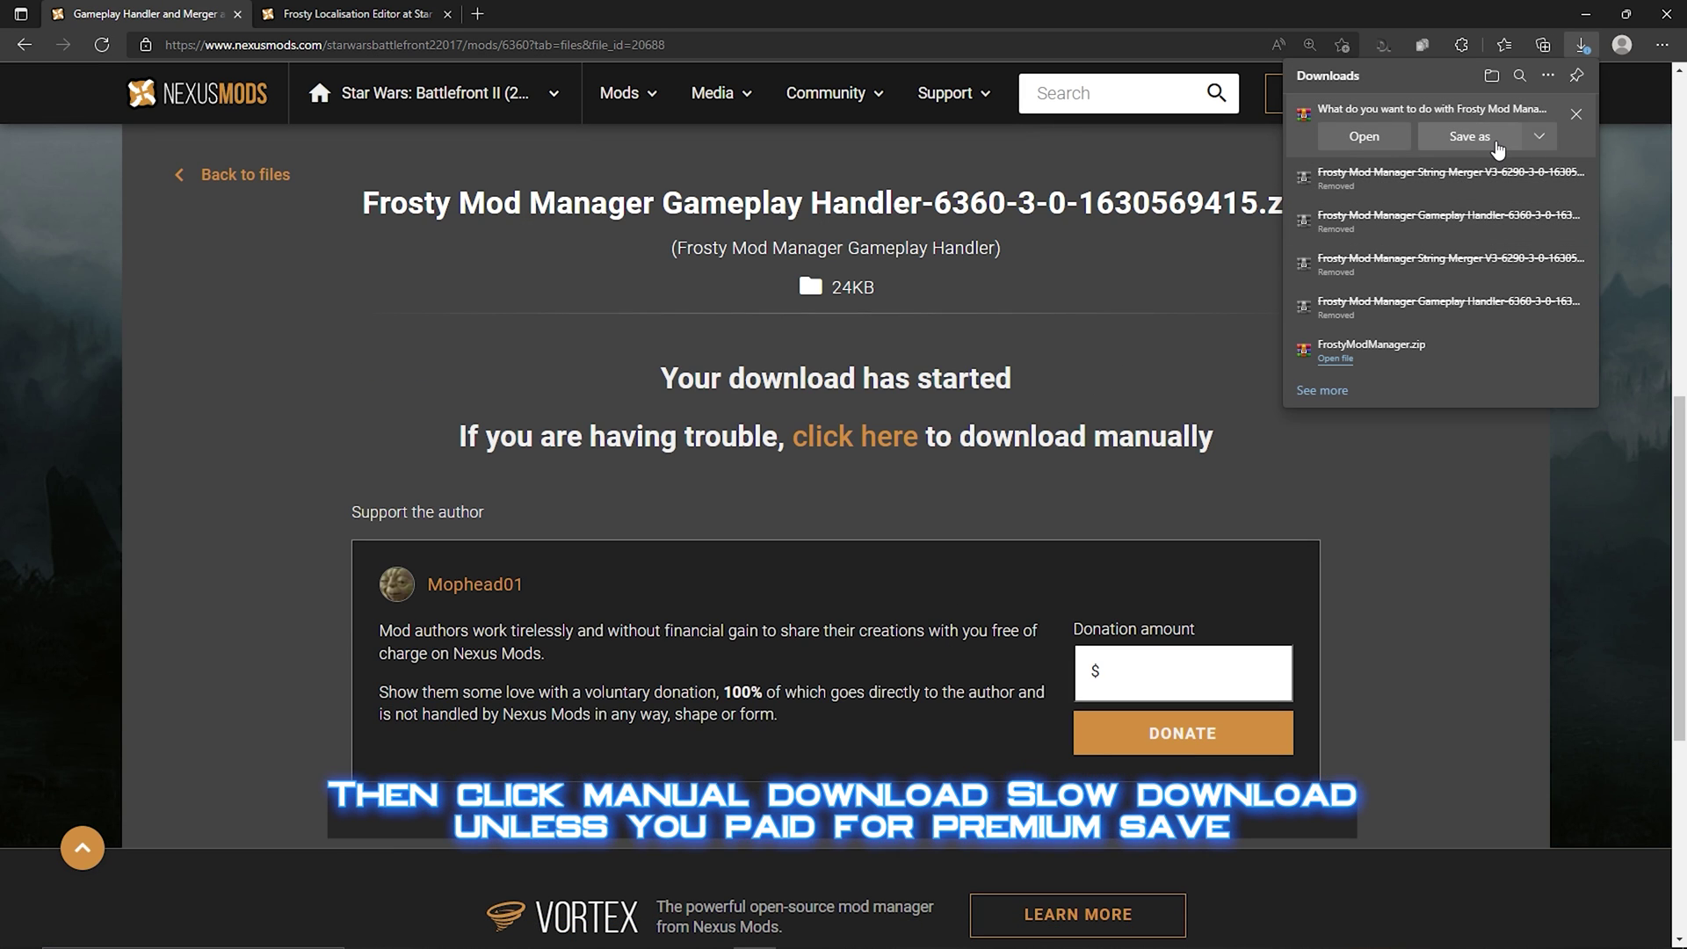
click(1484, 136)
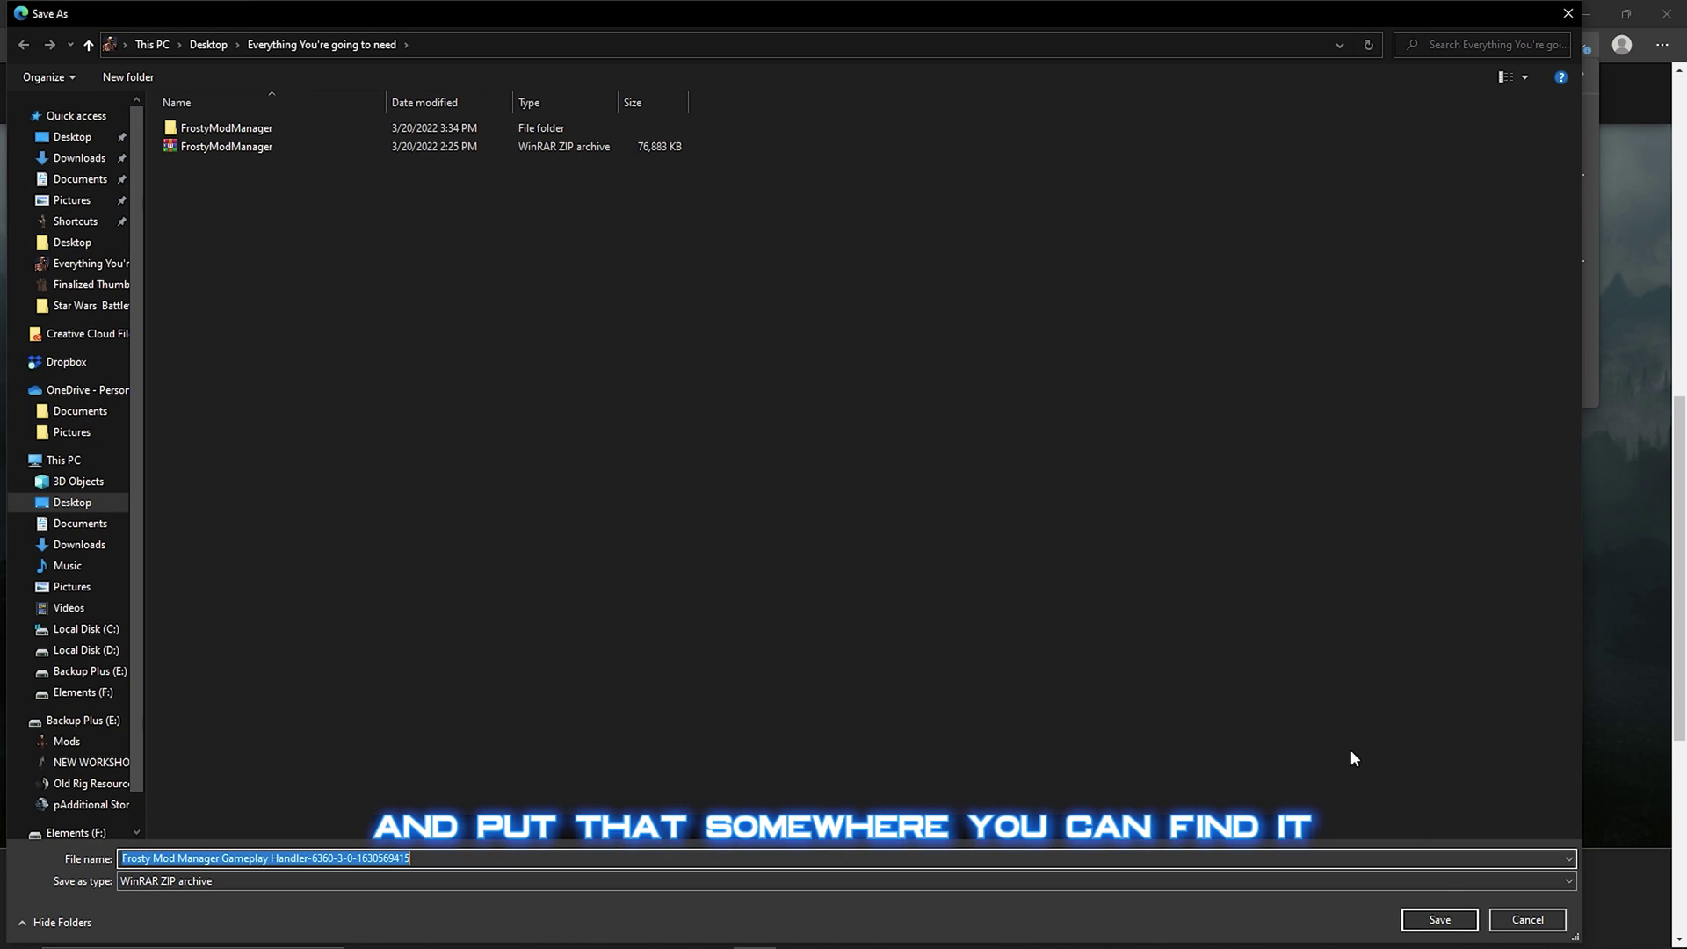
click(1452, 926)
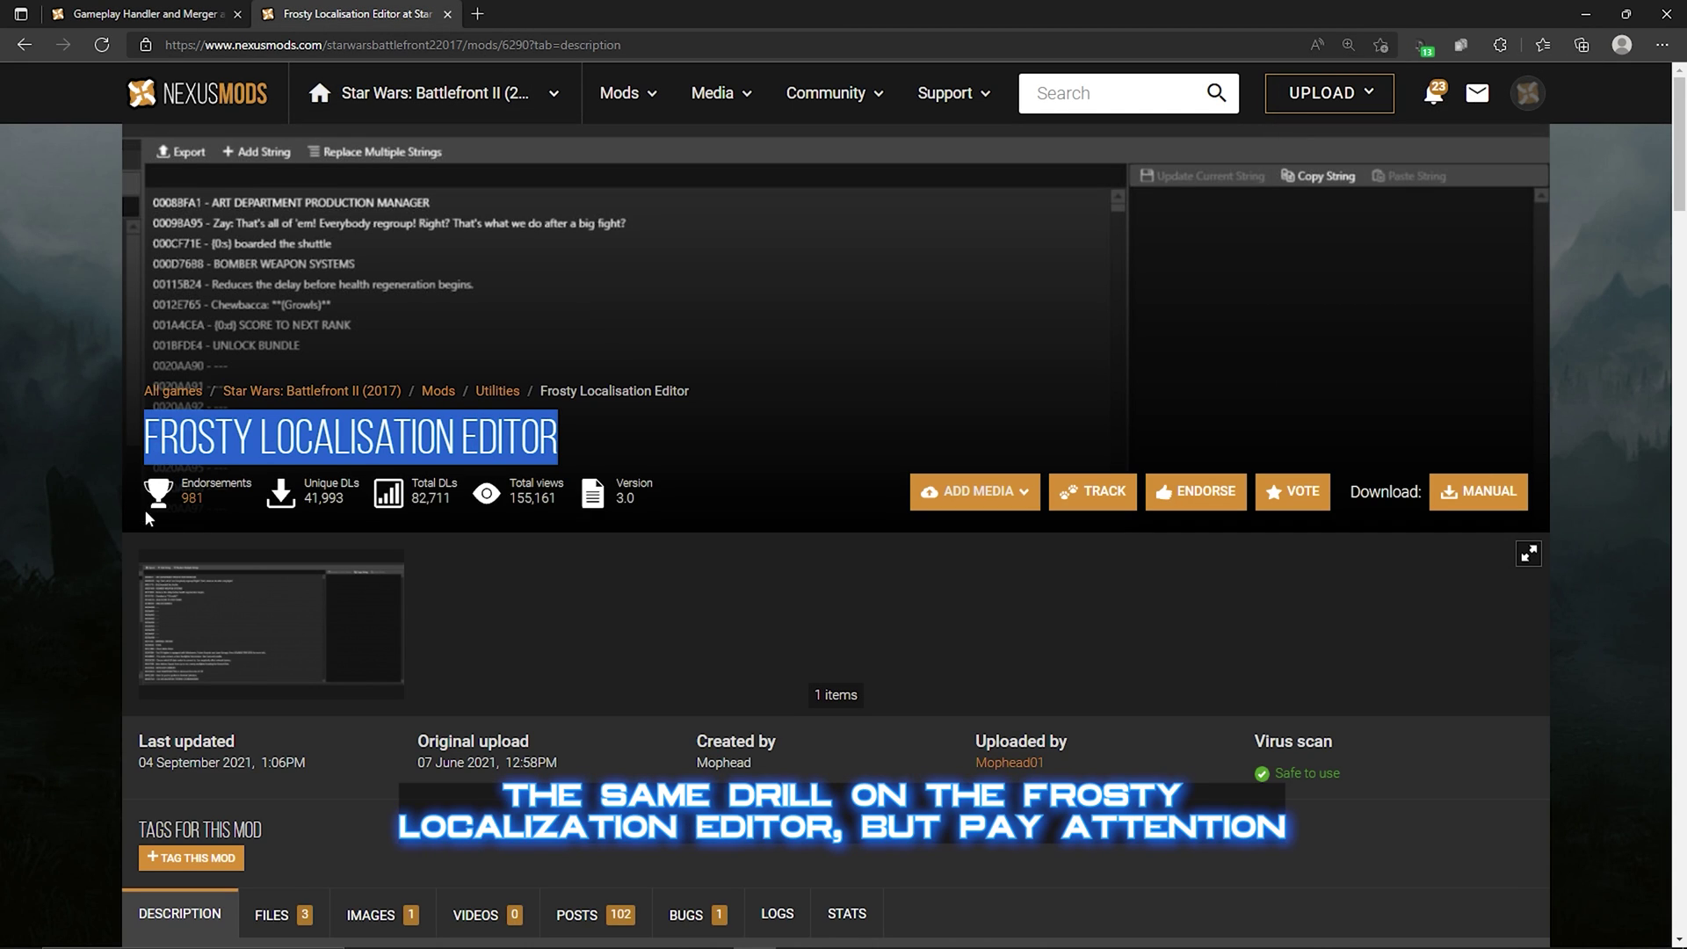
Find Frosty Mod Manager String Merger V3 among the Frosty Localisation Editor's main files and download it manually.
scroll(105, 598, down, 5)
click(277, 384)
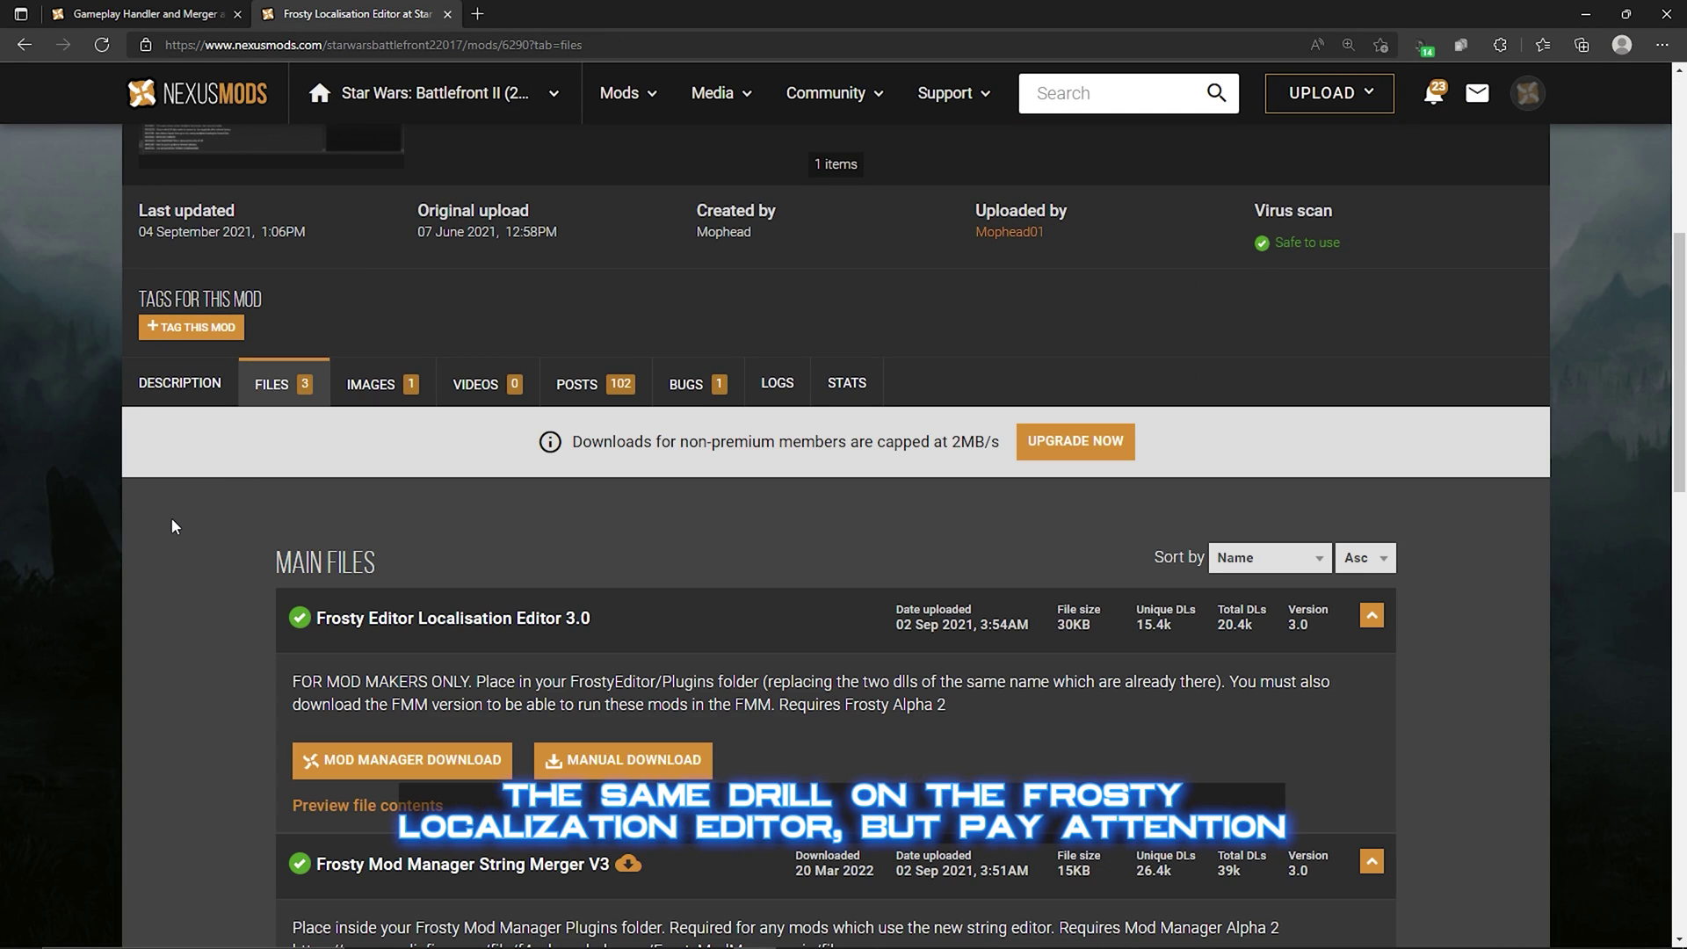
scroll(221, 588, down, 3)
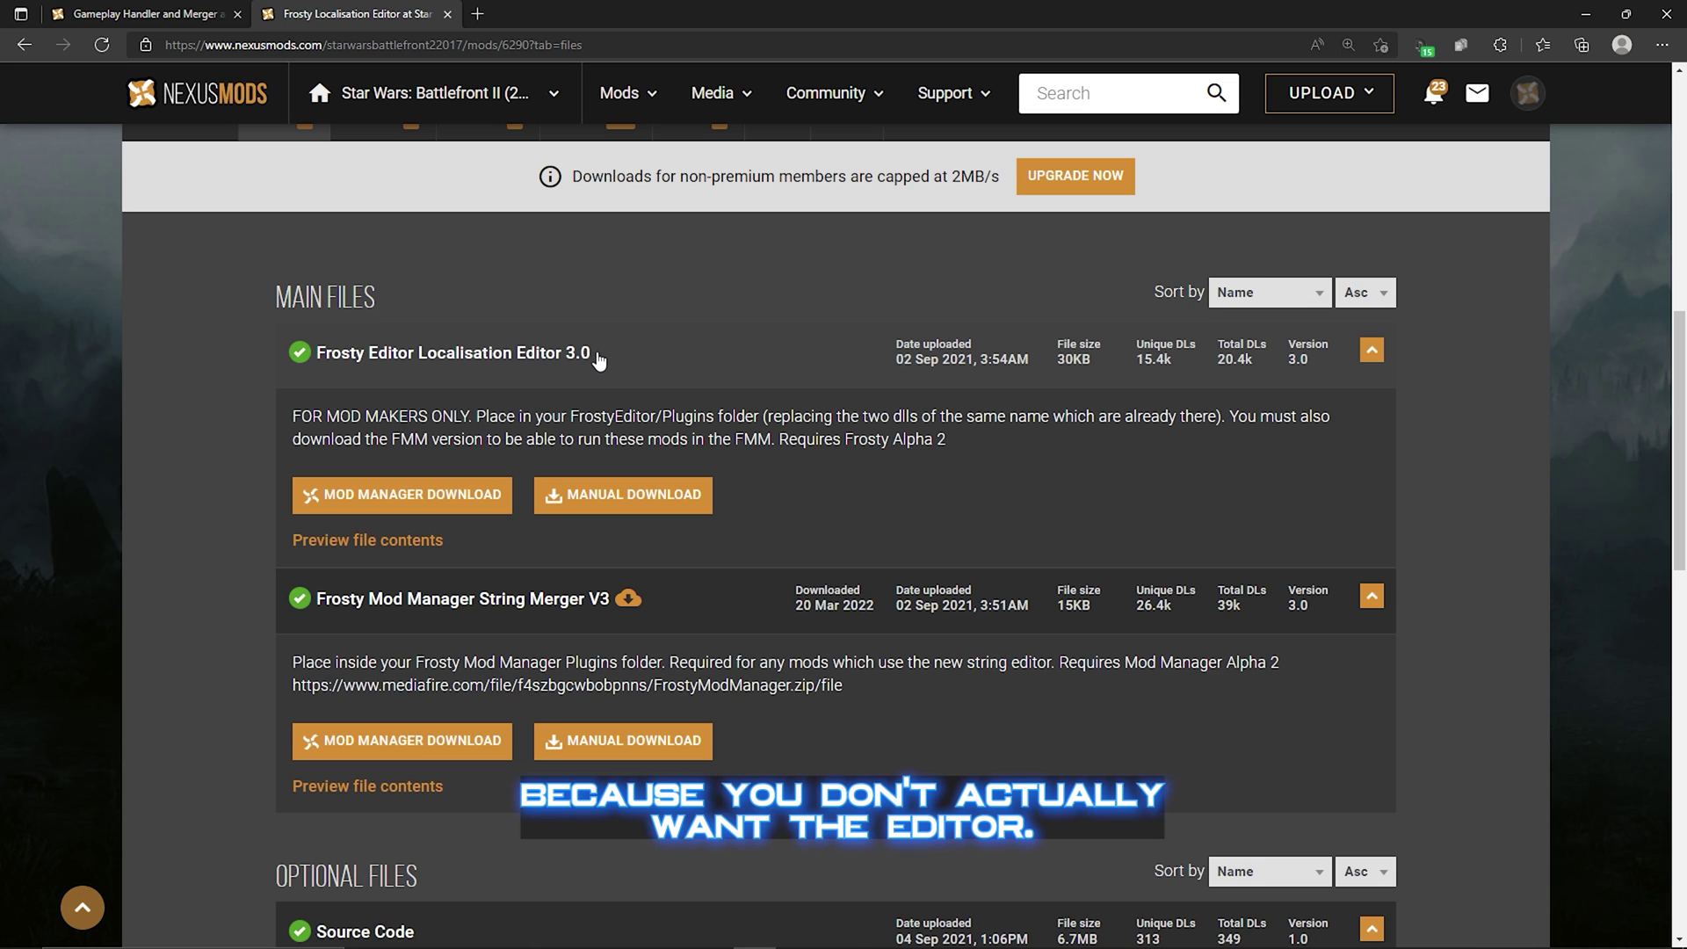
drag(373, 366, 318, 355)
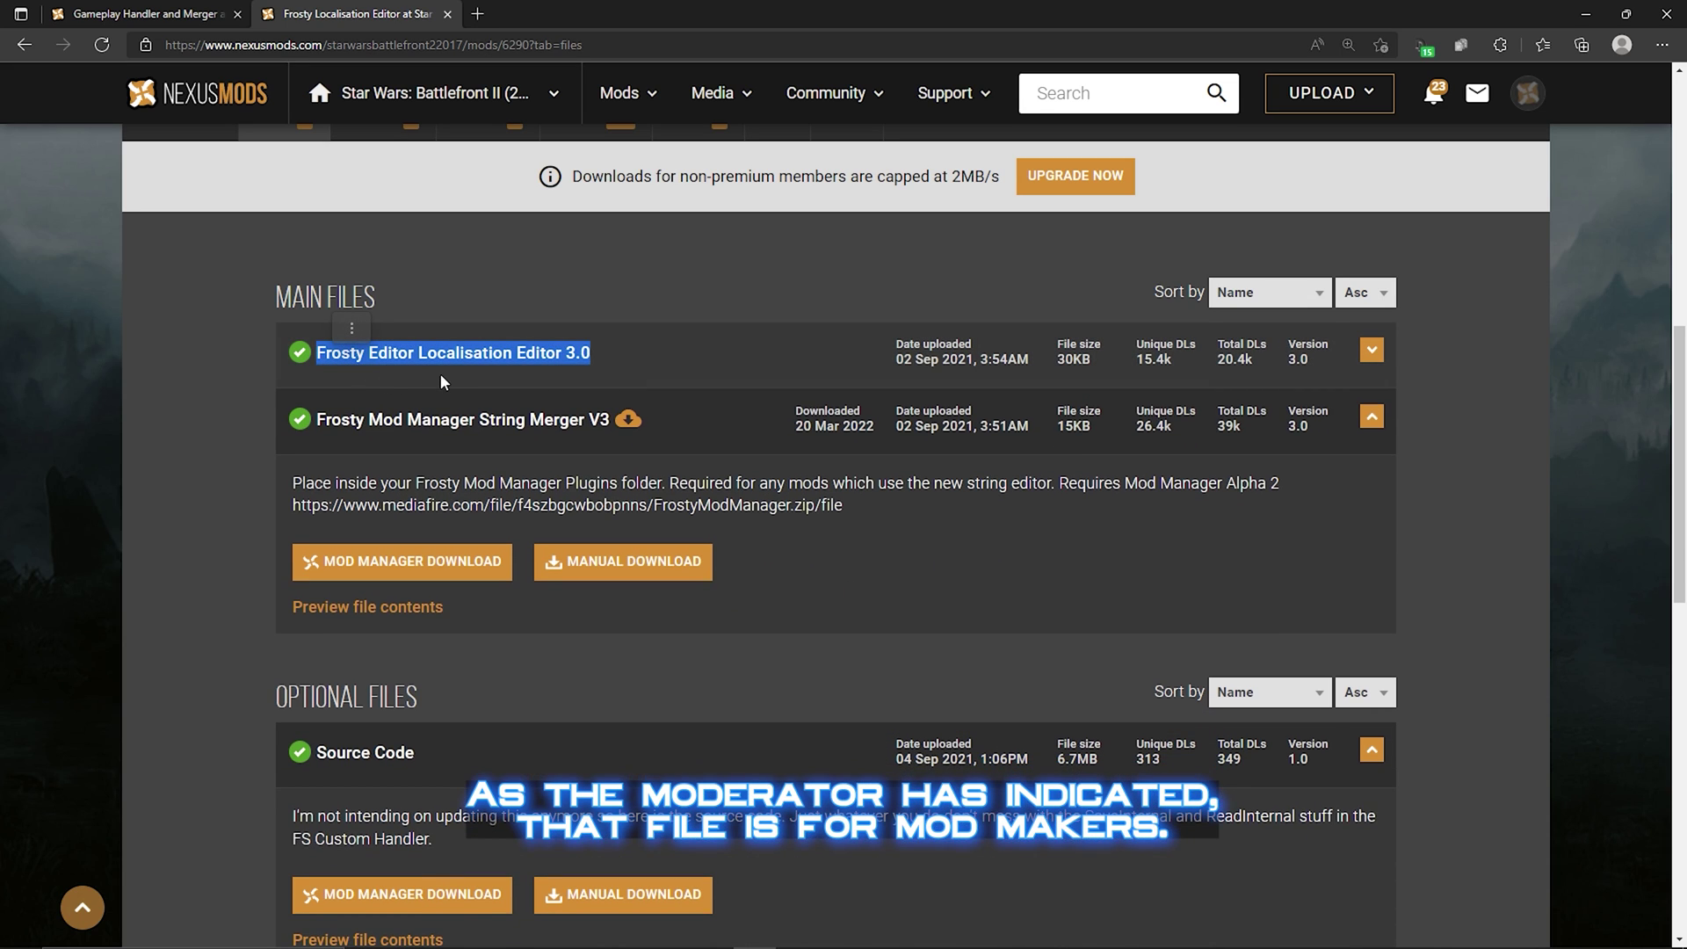
click(341, 377)
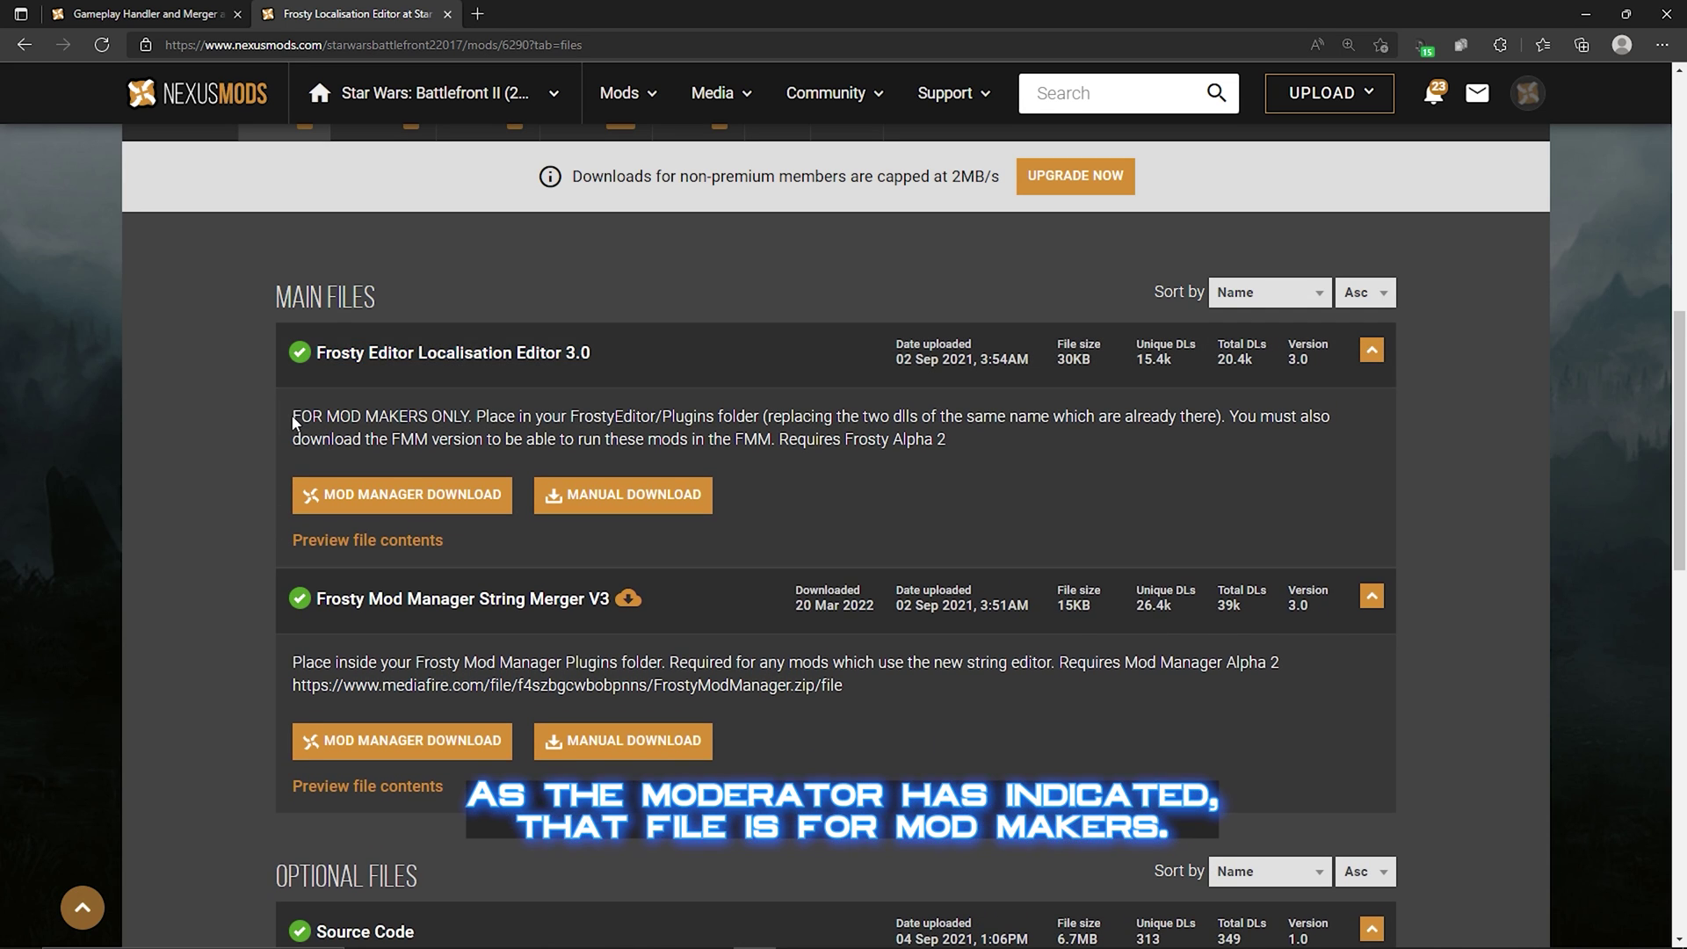
drag(293, 415, 474, 419)
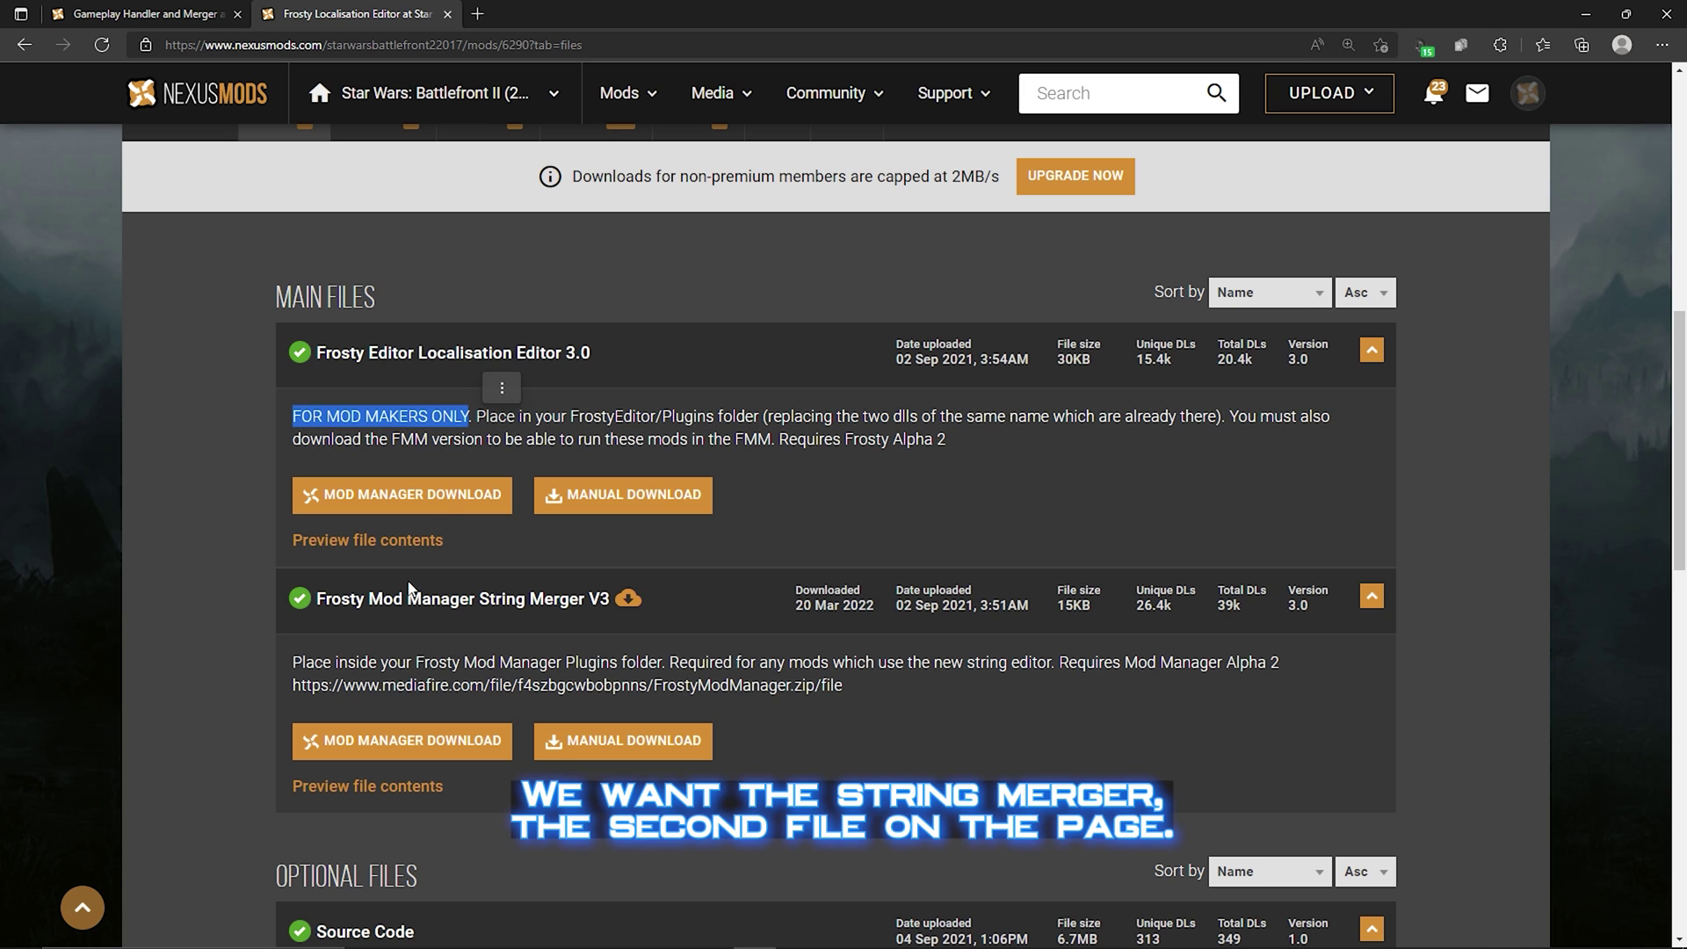
drag(326, 604, 556, 619)
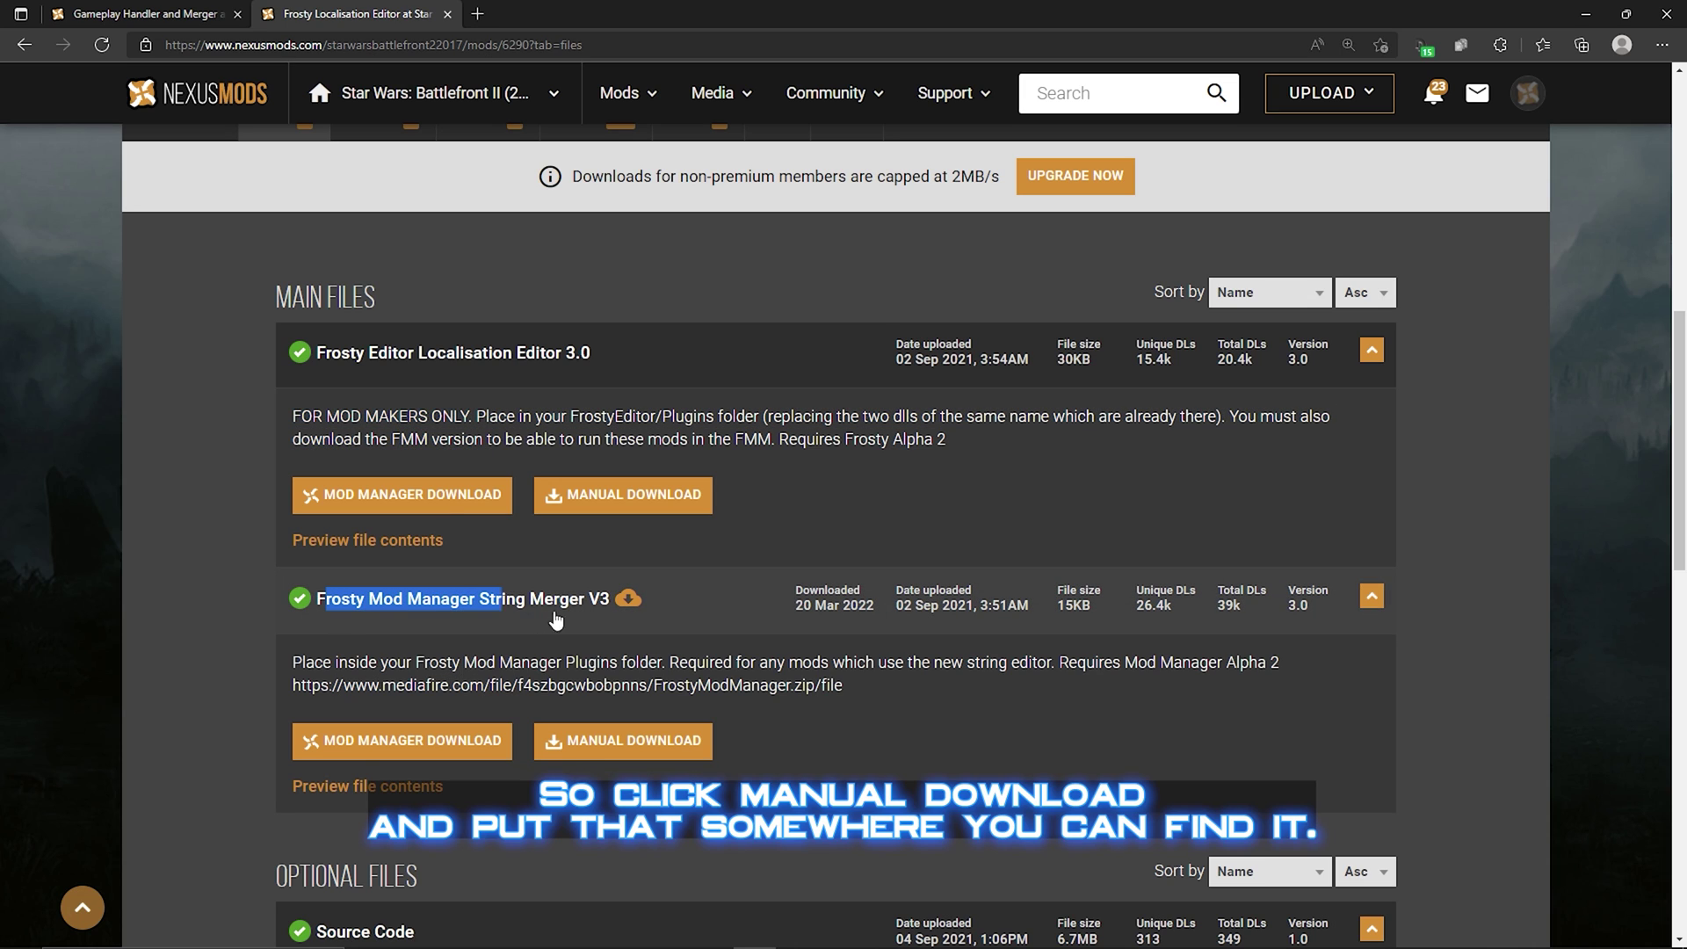
click(625, 740)
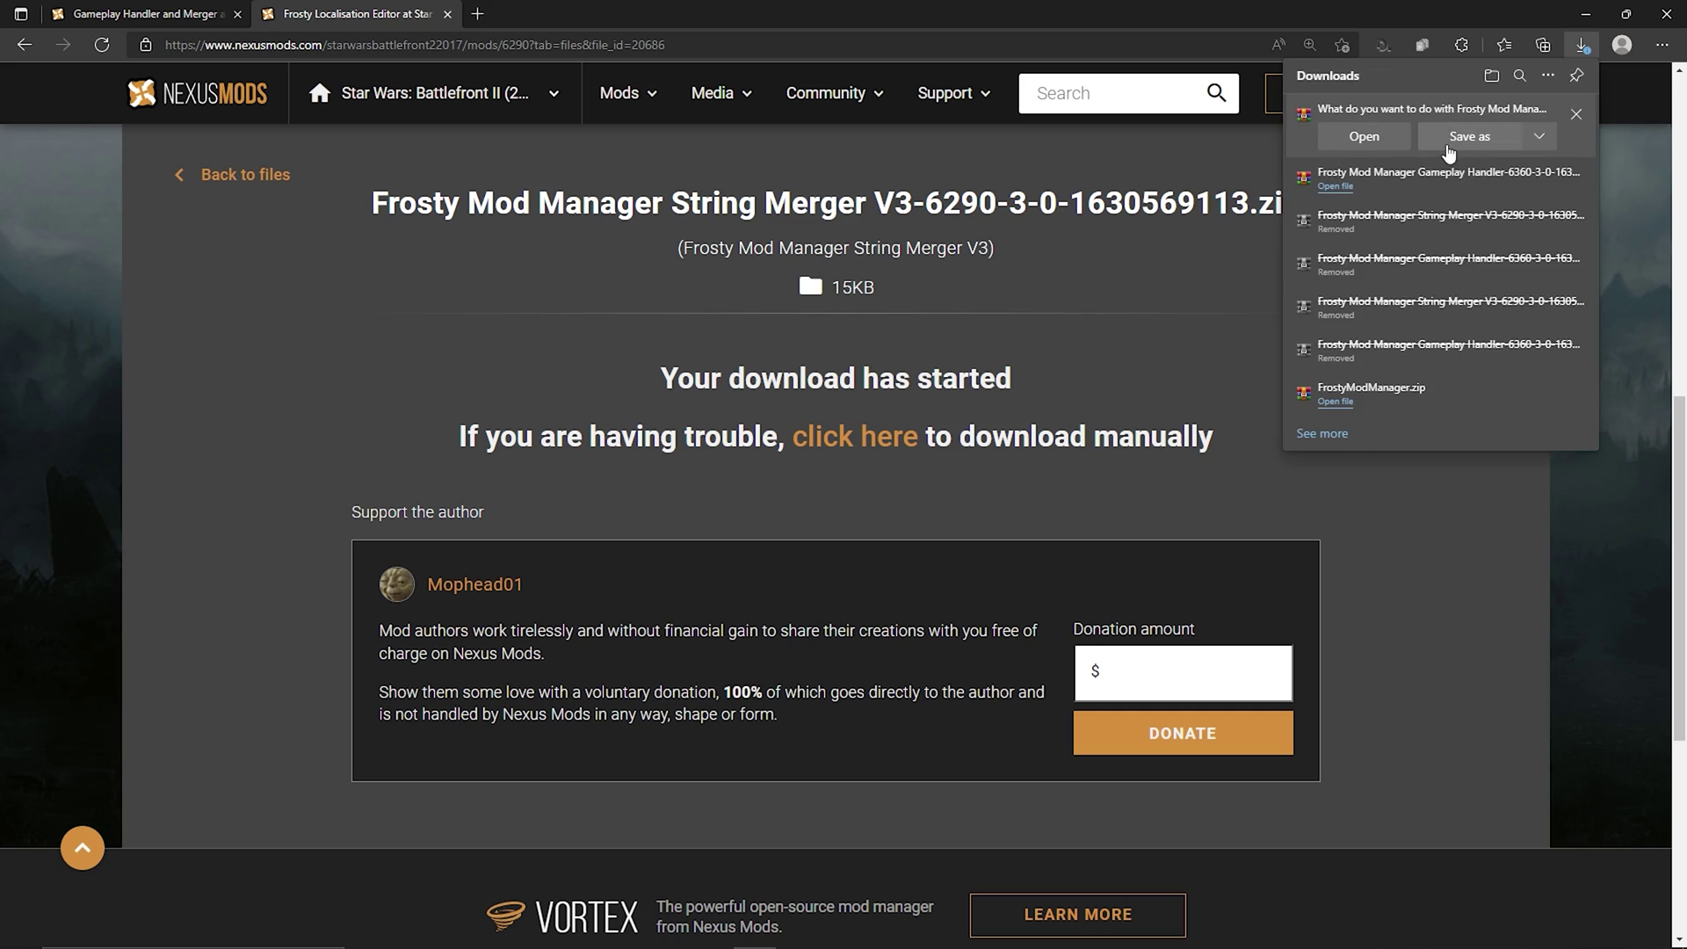
In File Explorer, extract the Frosty Mod Manager Gameplay Handler and String Merger V3 archives, each to a separate folder.
click(667, 468)
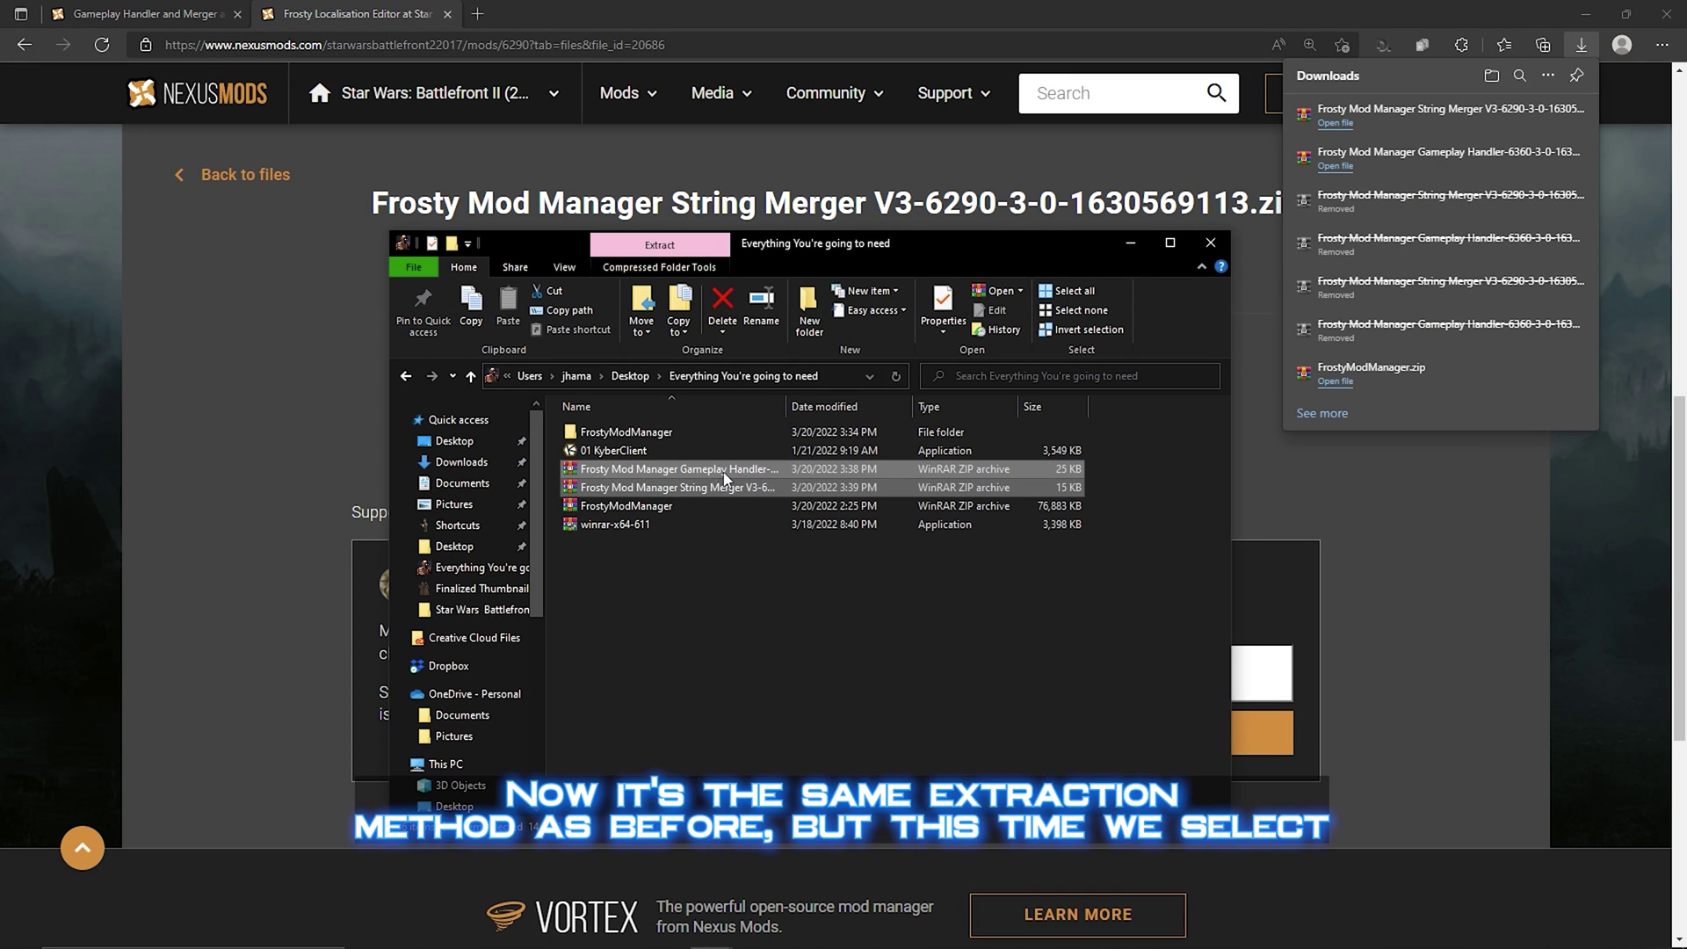
shift+click(703, 488)
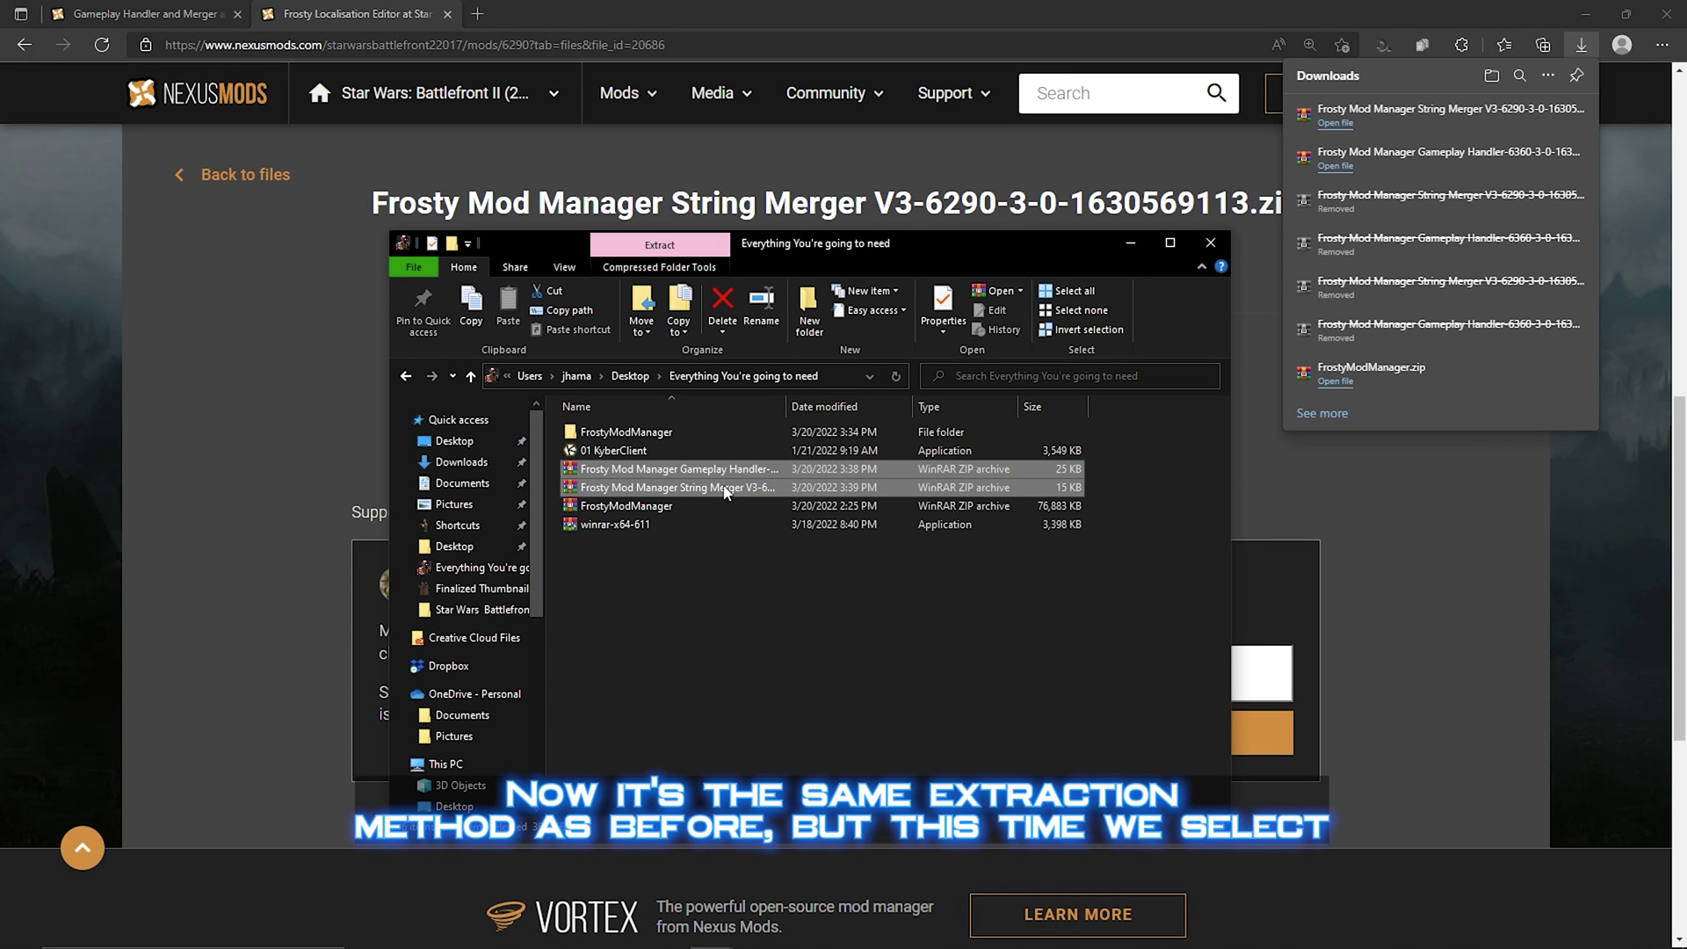
right_click(722, 494)
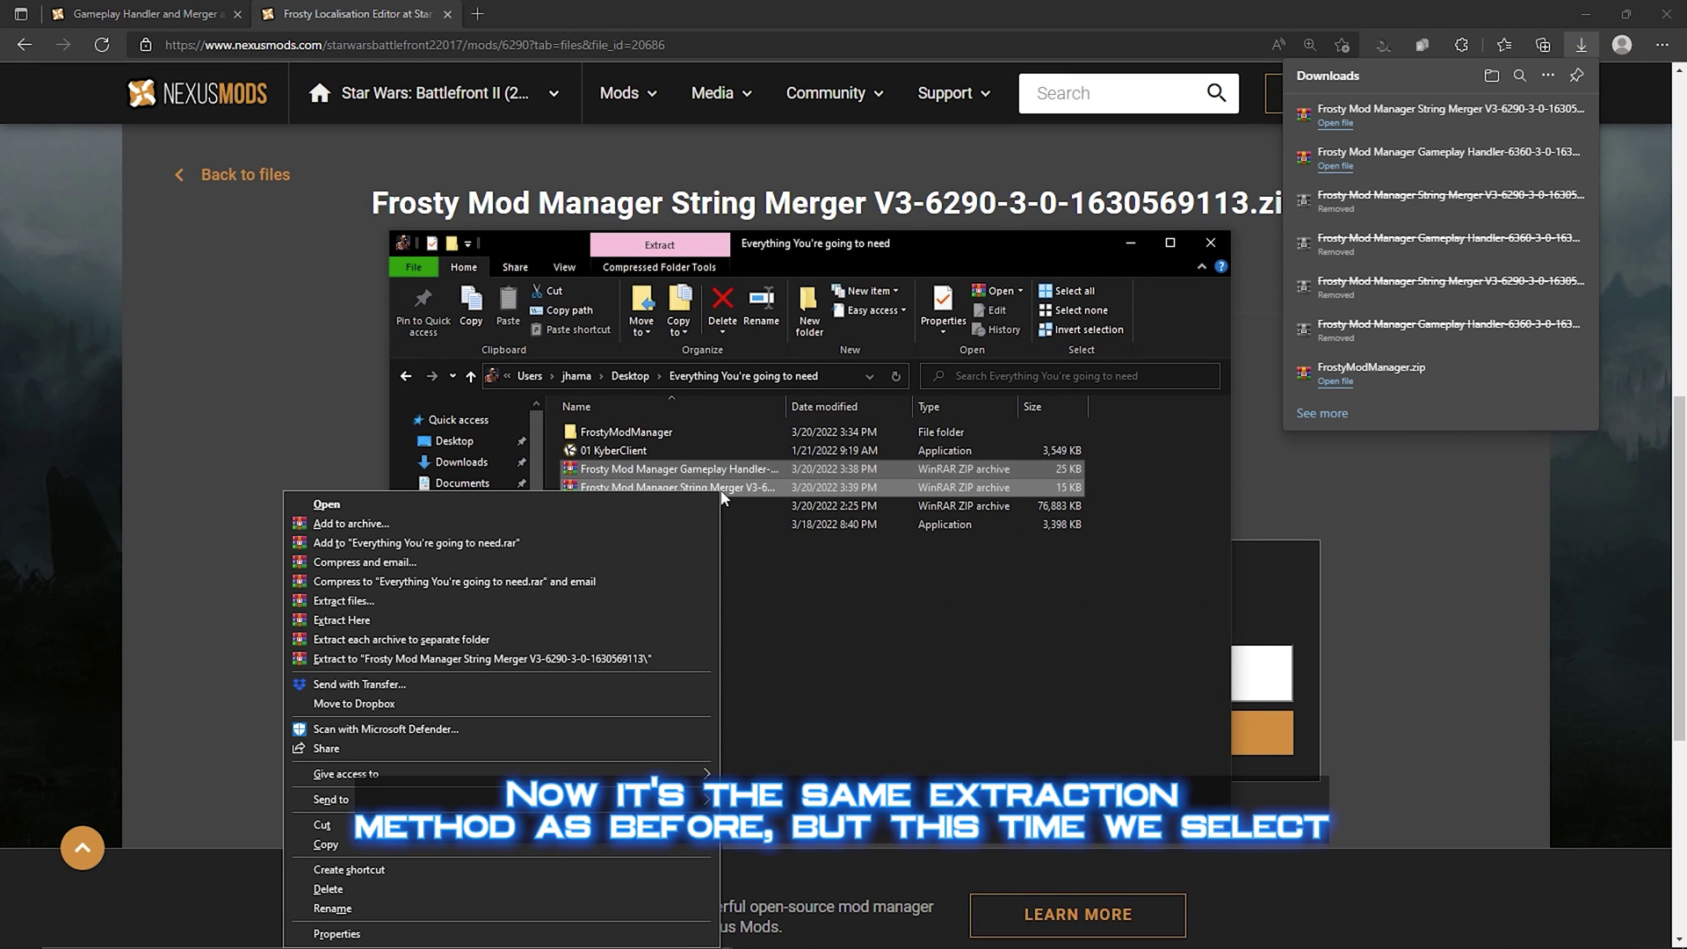
click(384, 639)
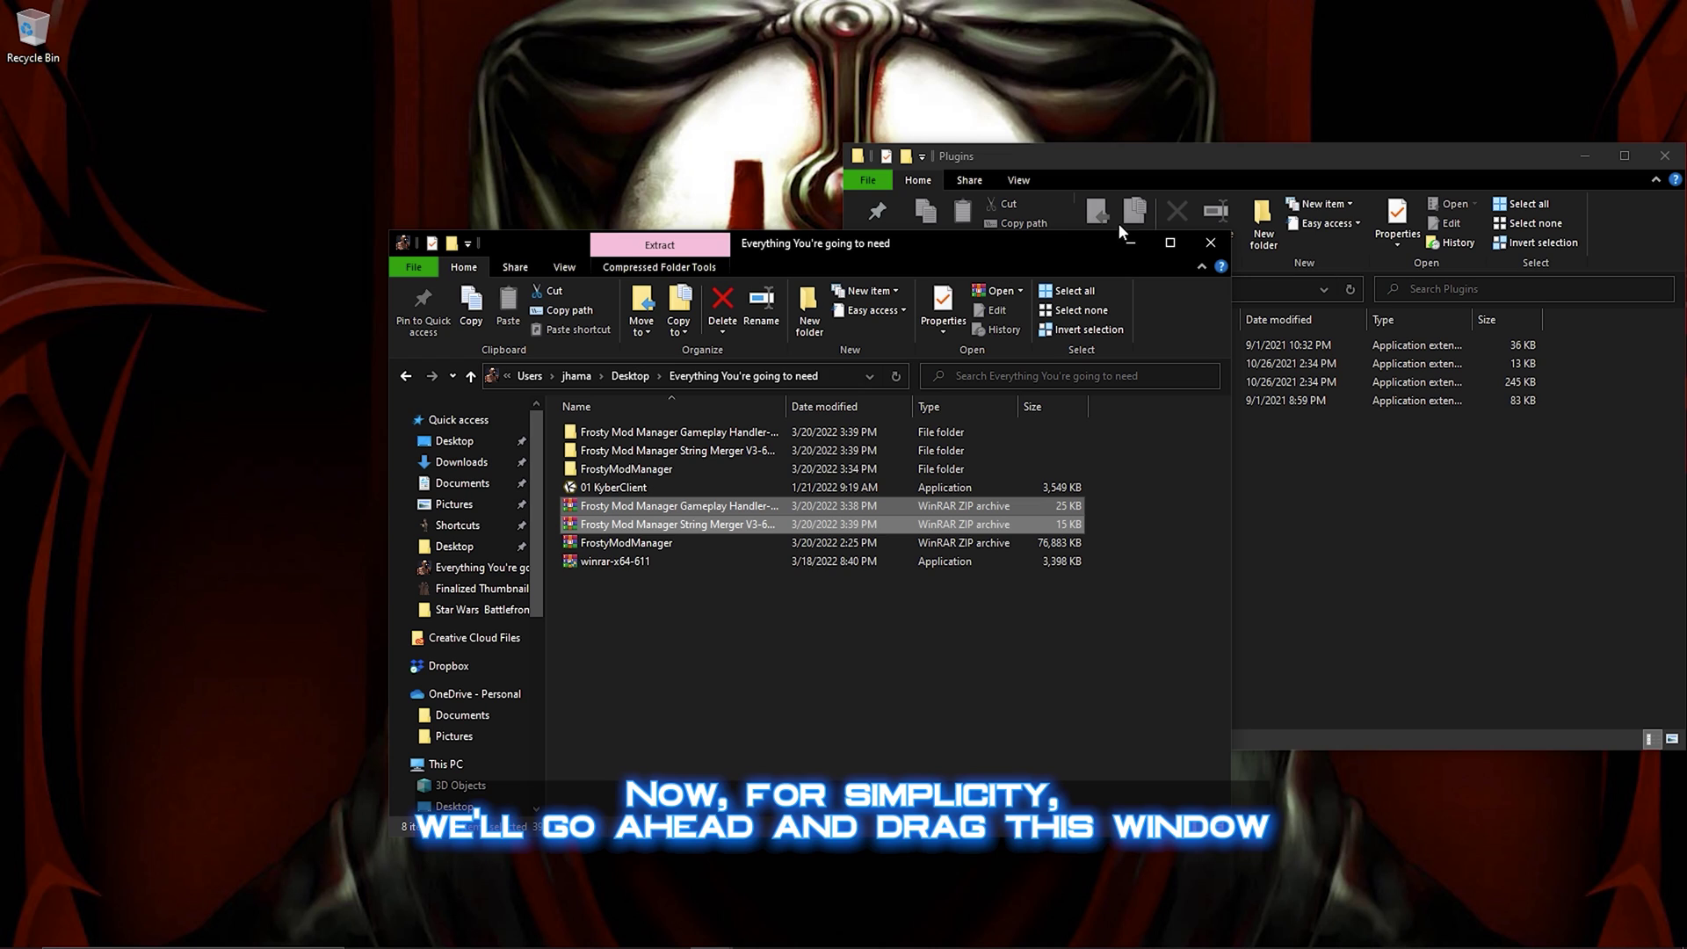
Place the download folder beside the Plugins window and move FsLocalizationPlugin.dll from the String Merger V3 folder into Plugins, replacing the existing file.
drag(1032, 240, 623, 178)
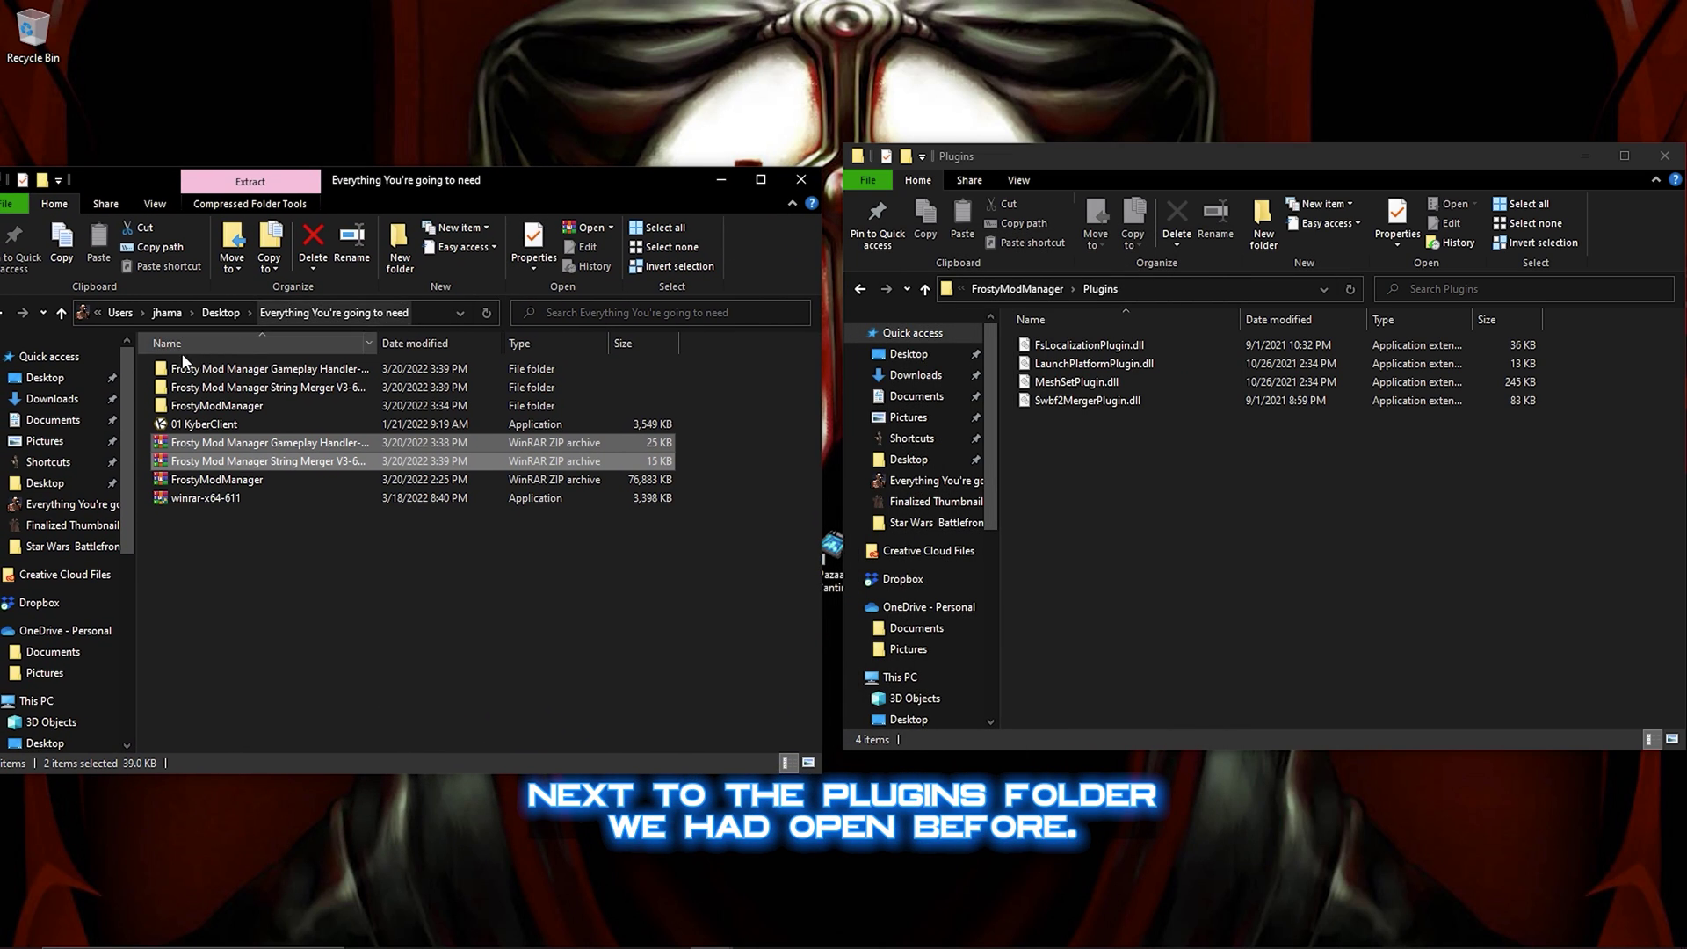
double_click(210, 387)
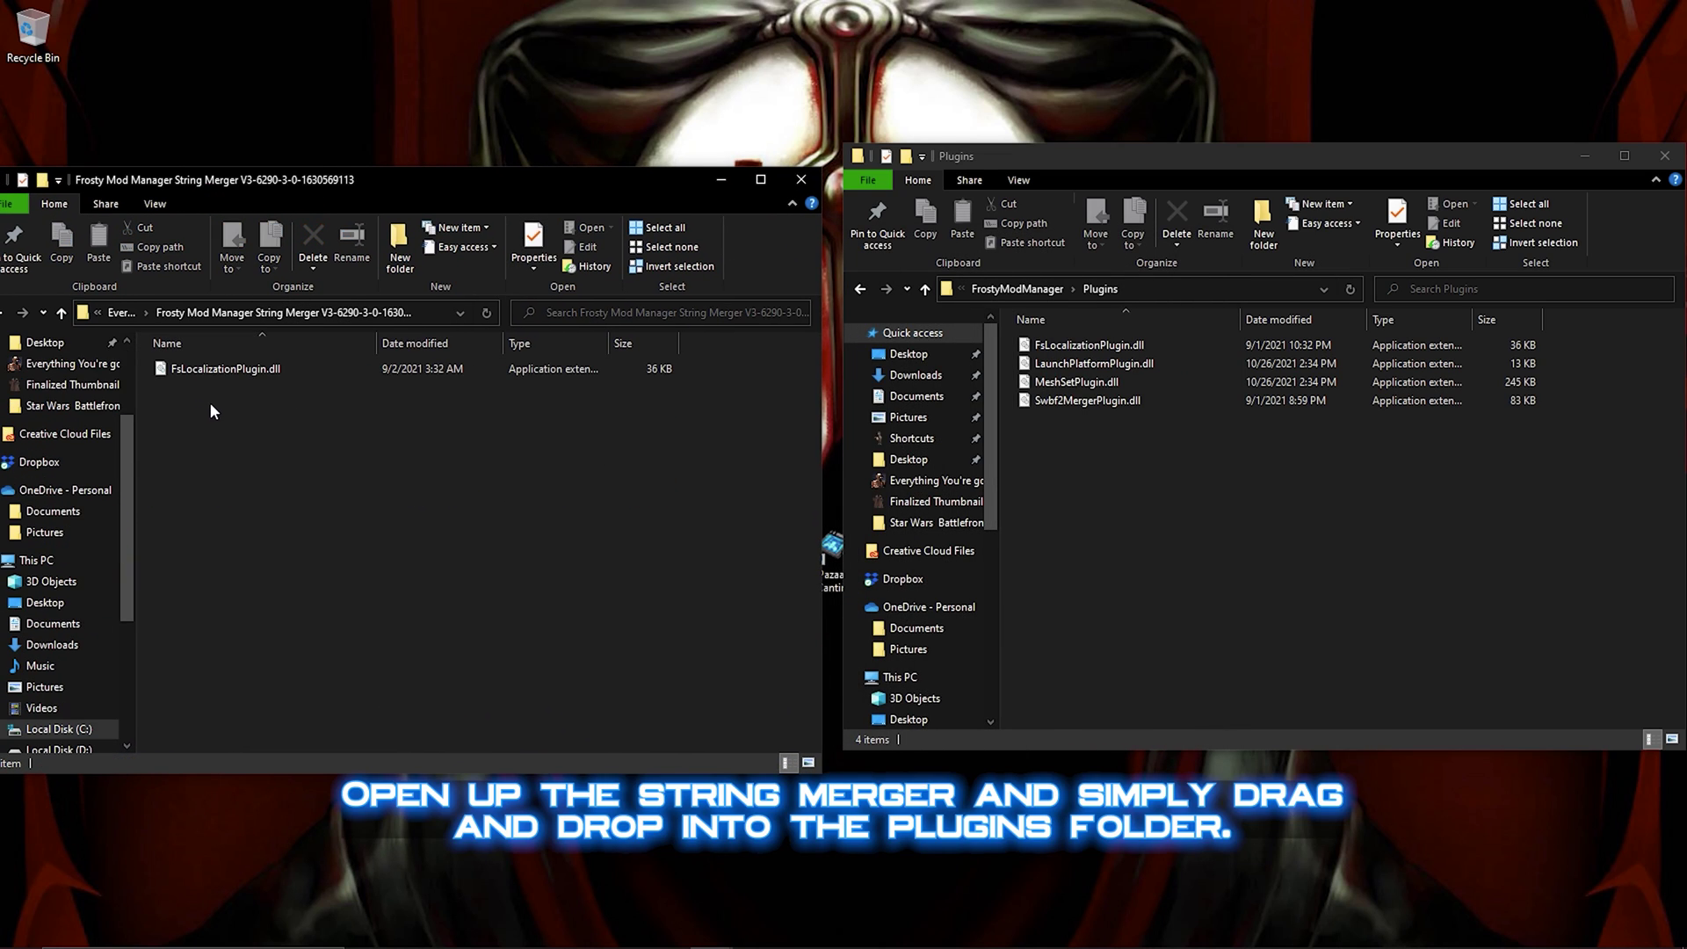
drag(225, 369, 1173, 532)
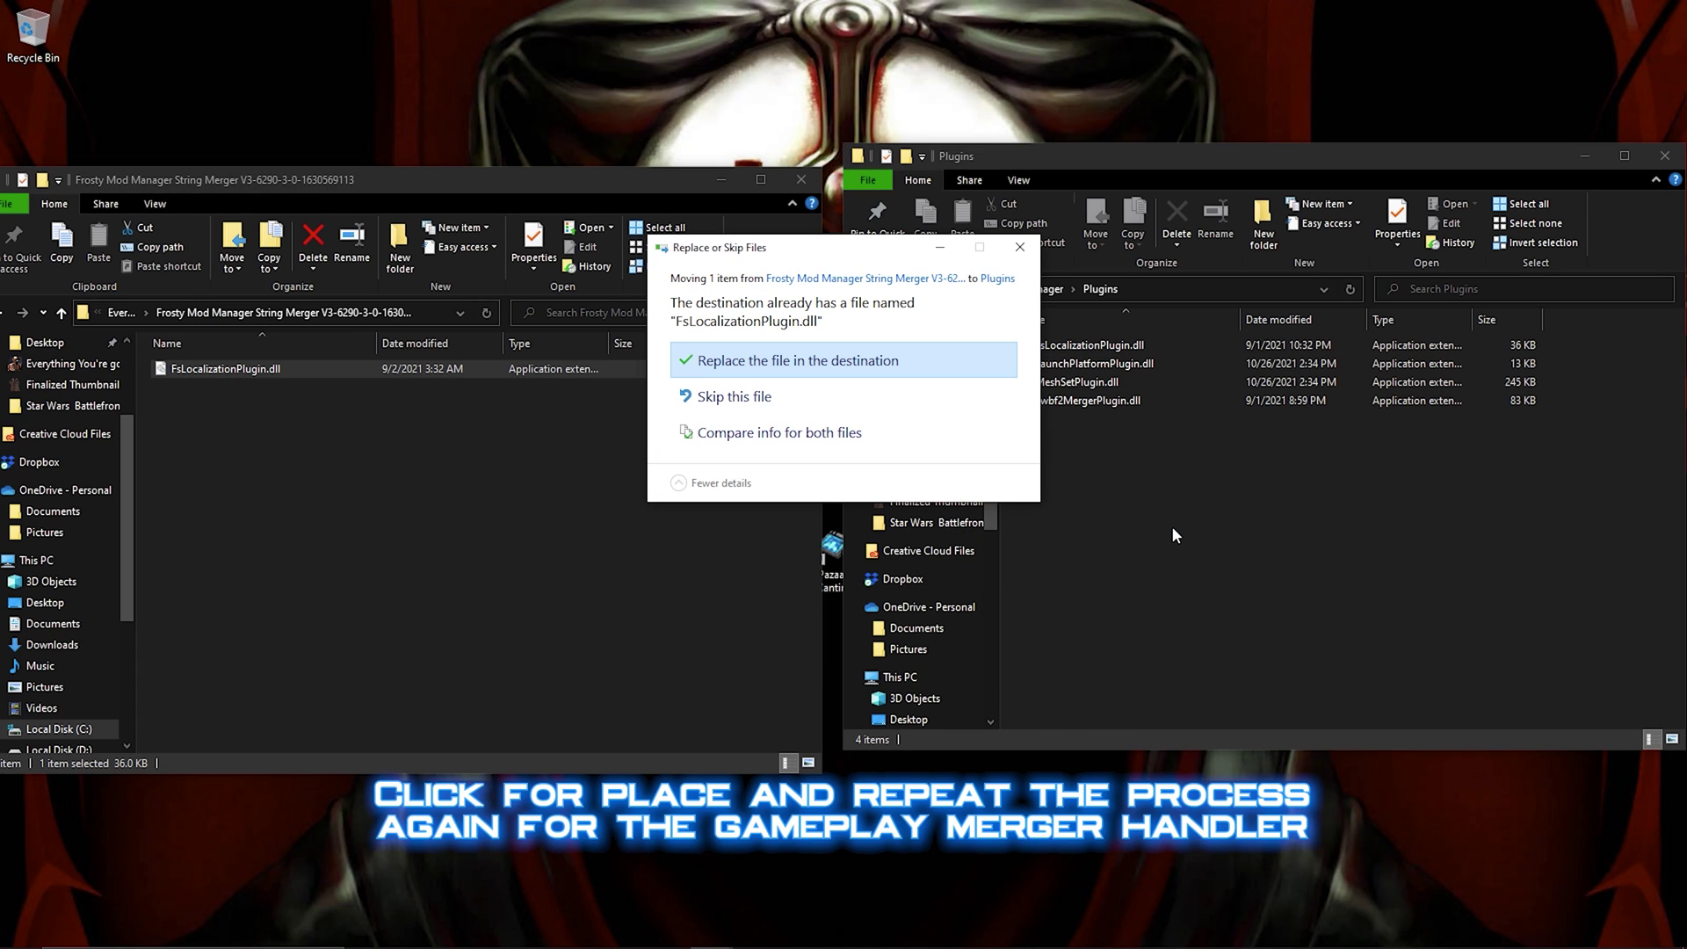
click(854, 365)
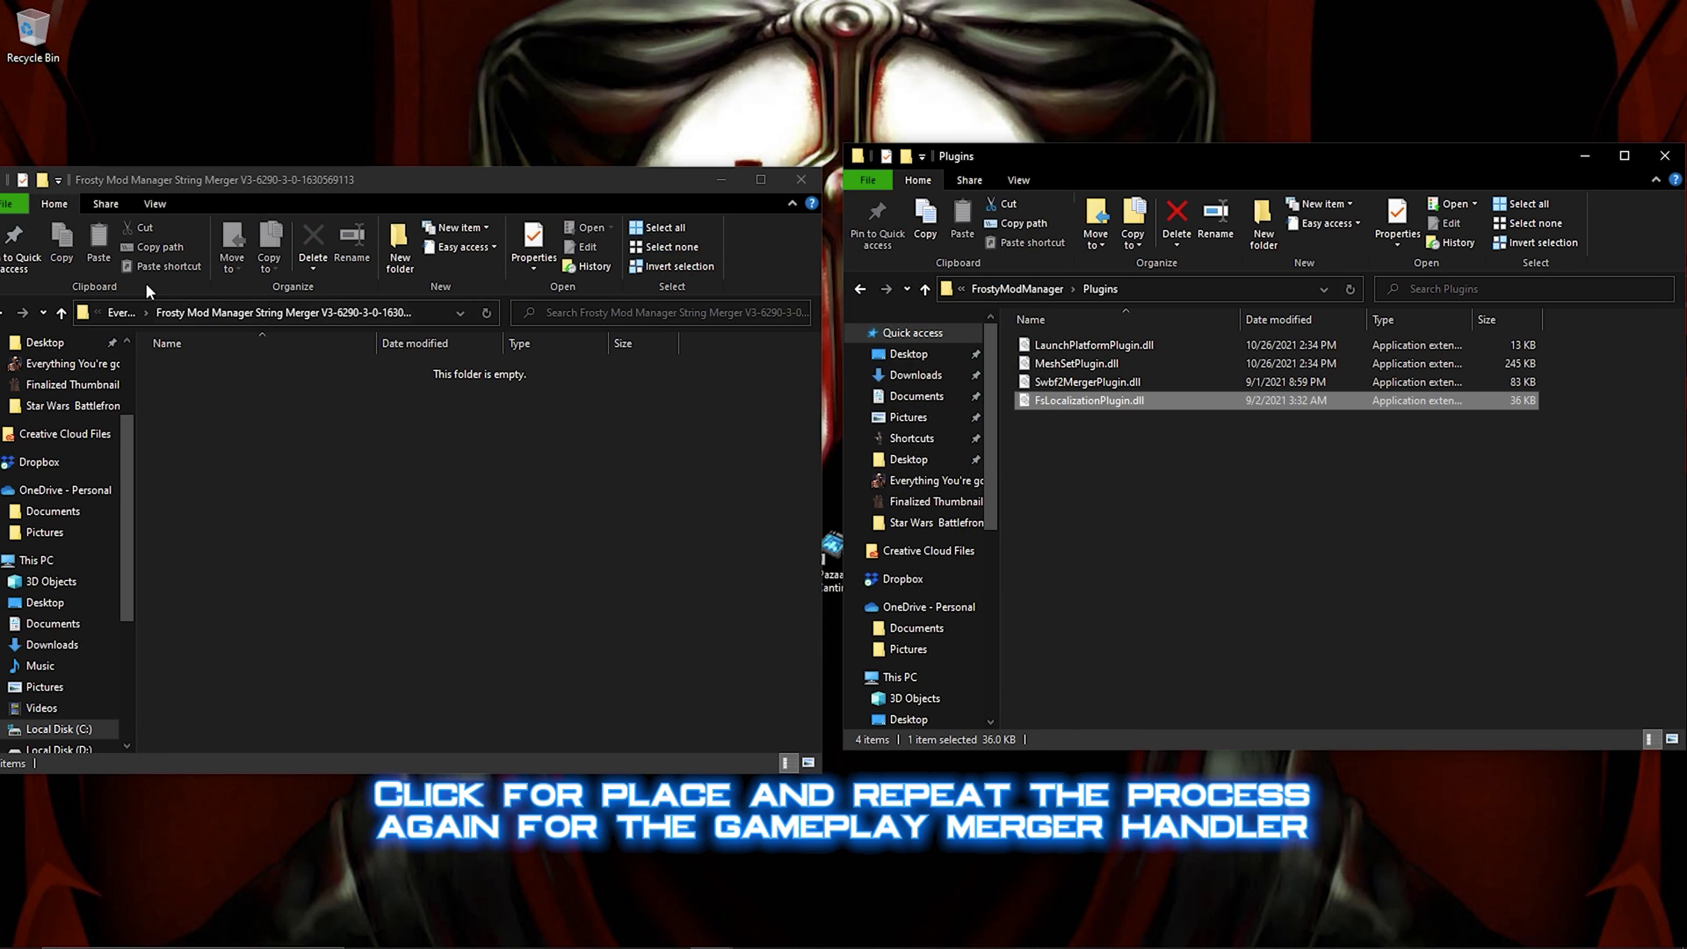
Move Swbf2MergerPlugin.dll from the Gameplay Handler folder into FrostyModManager's Plugins folder, replacing the existing file, and close the source window.
click(121, 313)
double_click(228, 368)
click(224, 368)
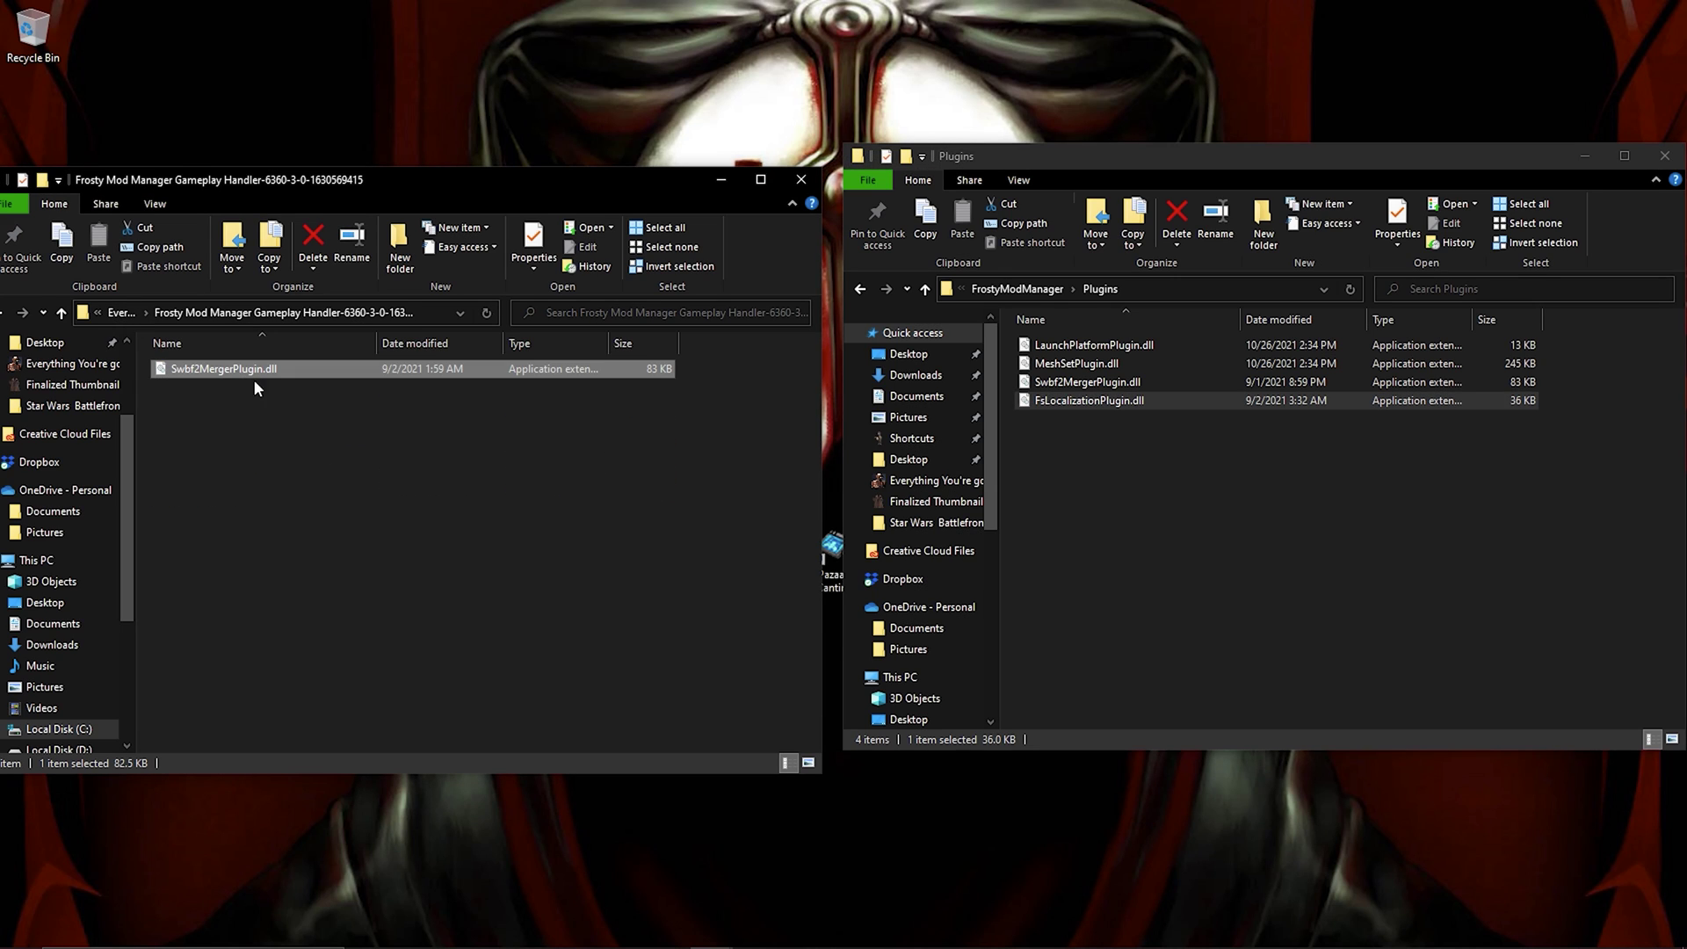
drag(224, 368, 1230, 483)
click(878, 366)
click(121, 313)
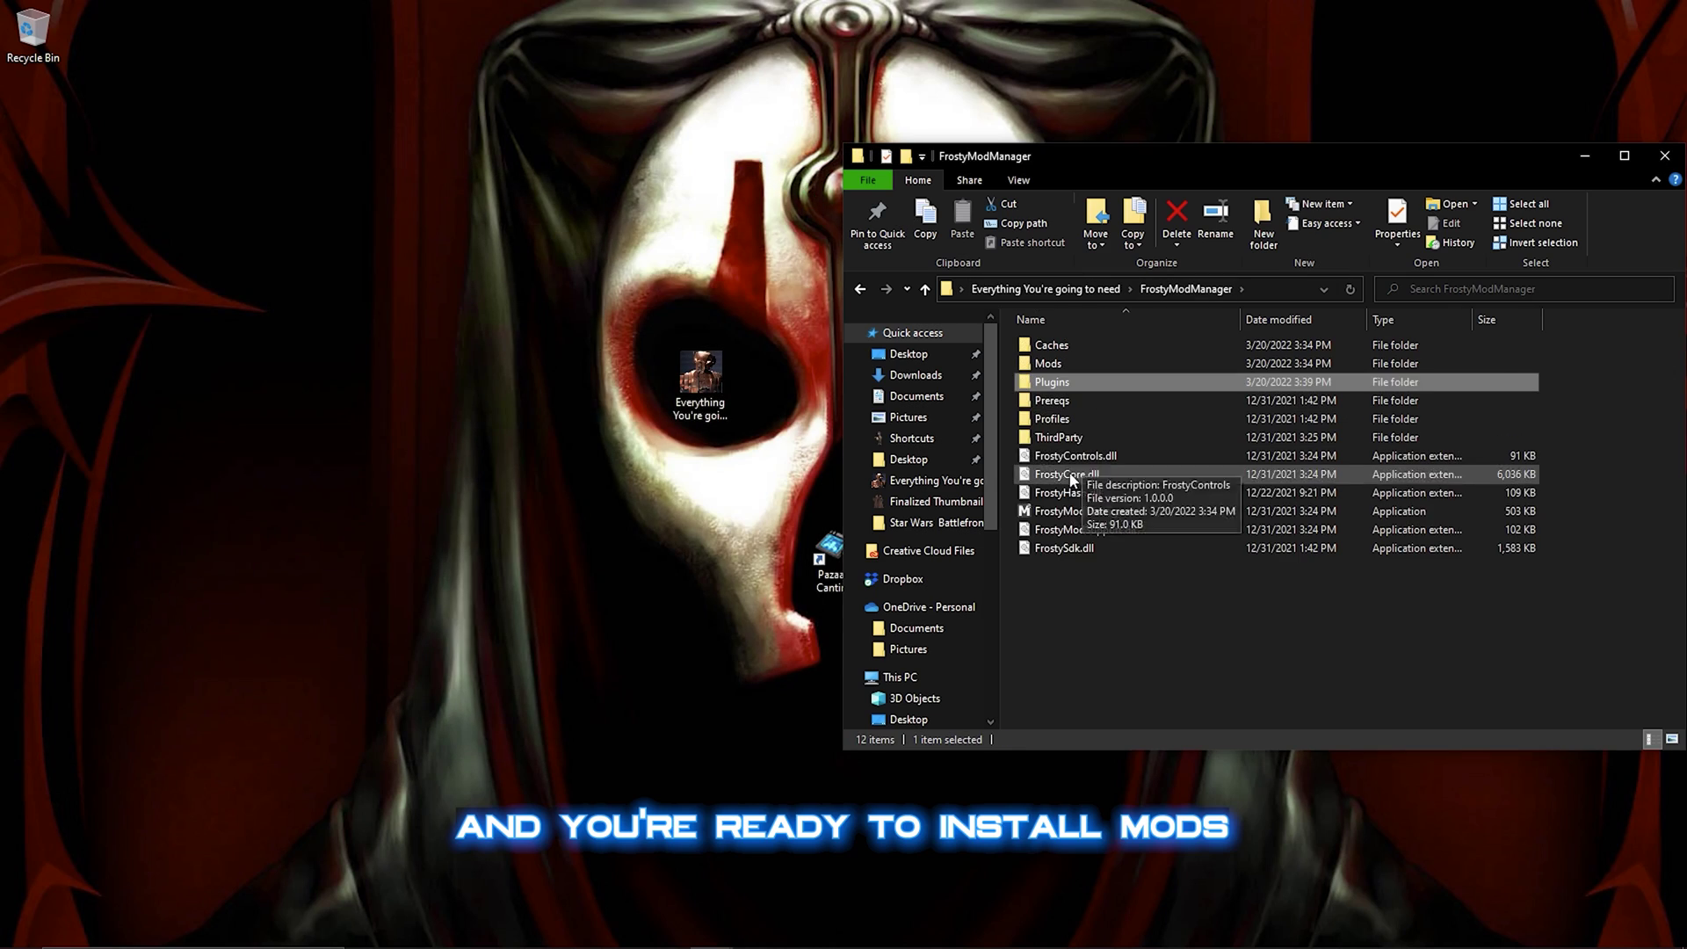
Launch Frosty Mod Manager from its folder and select STAR WARS Battlefront II as the game.
double_click(1080, 510)
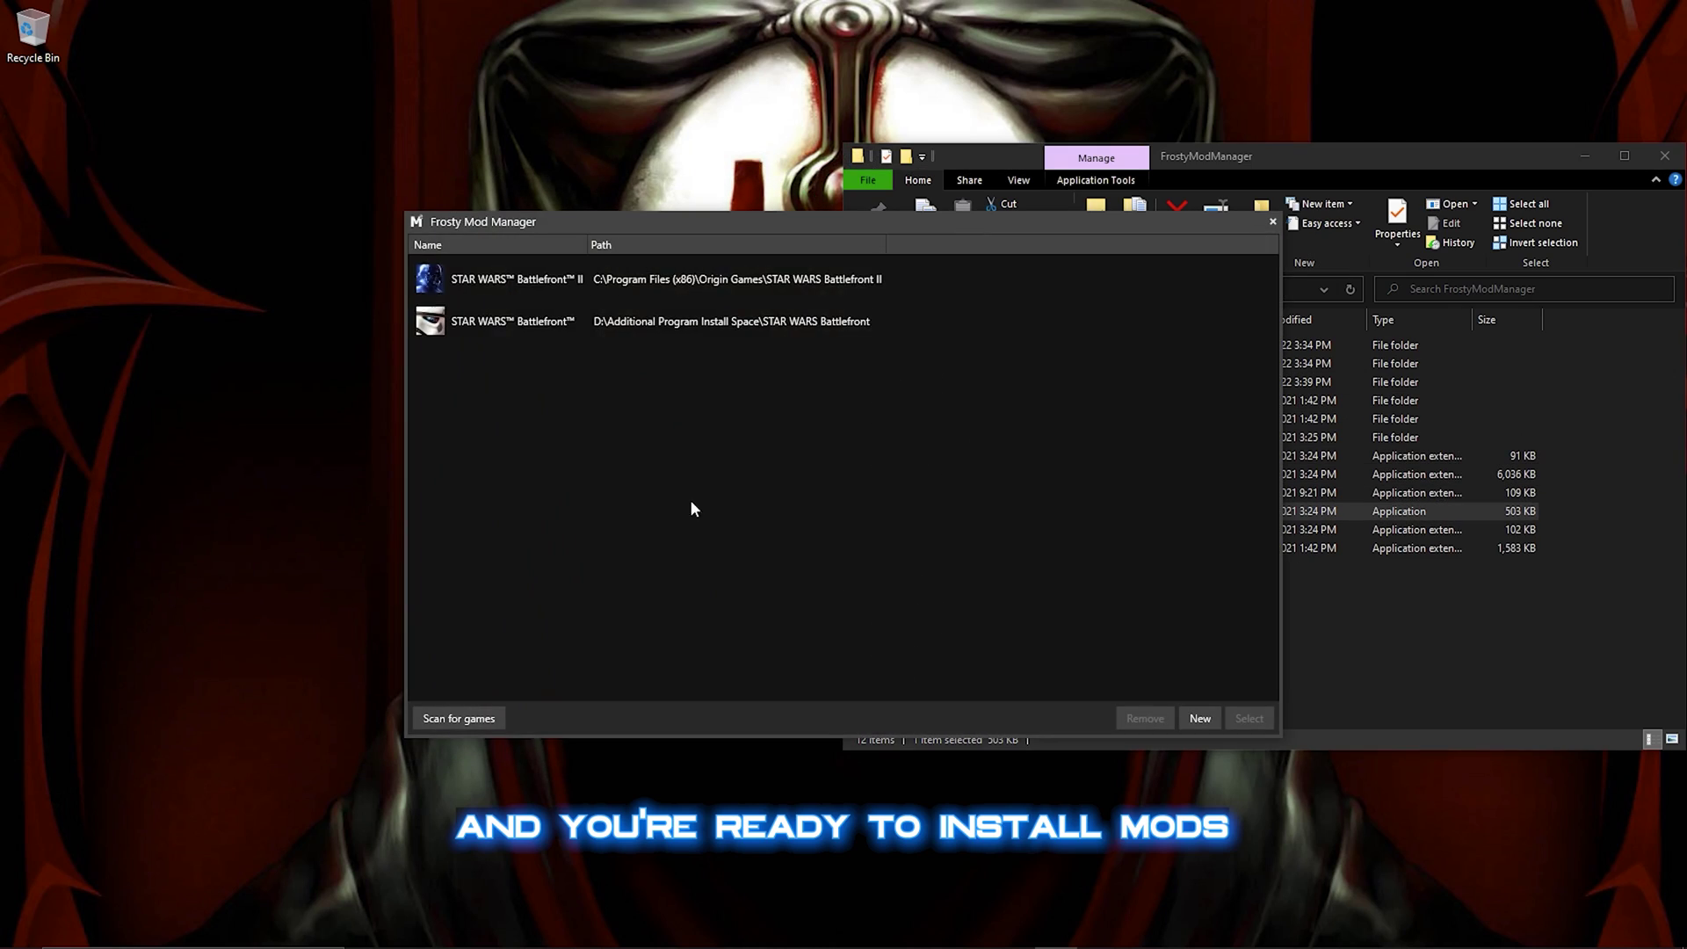
double_click(527, 282)
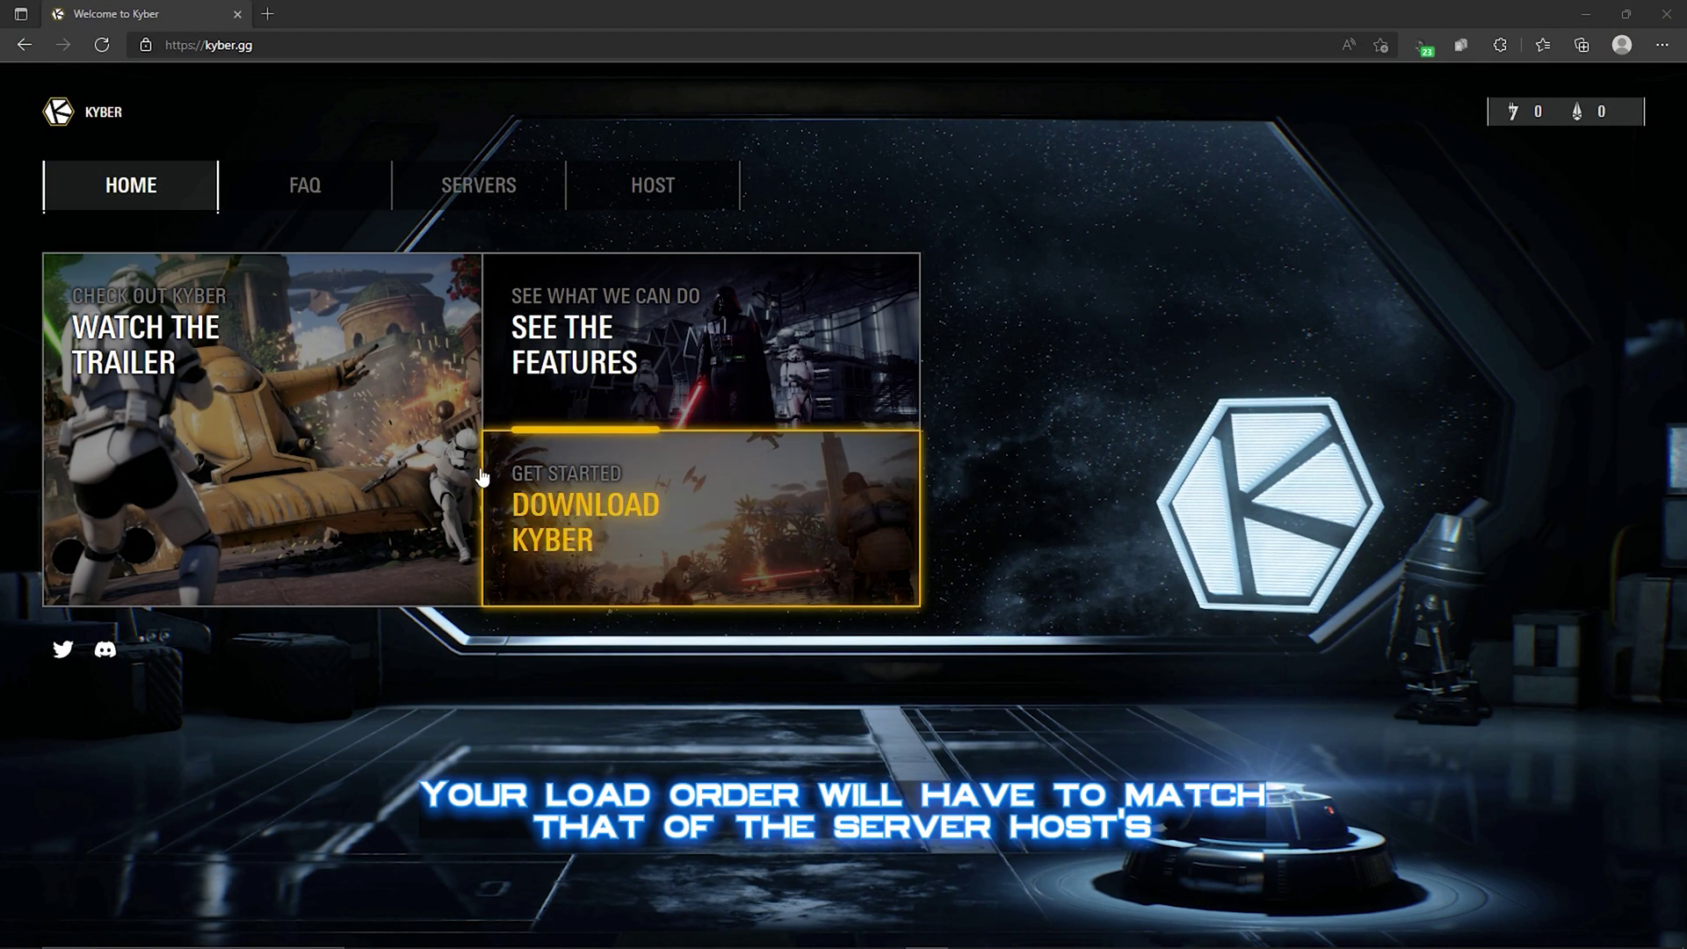
click(441, 198)
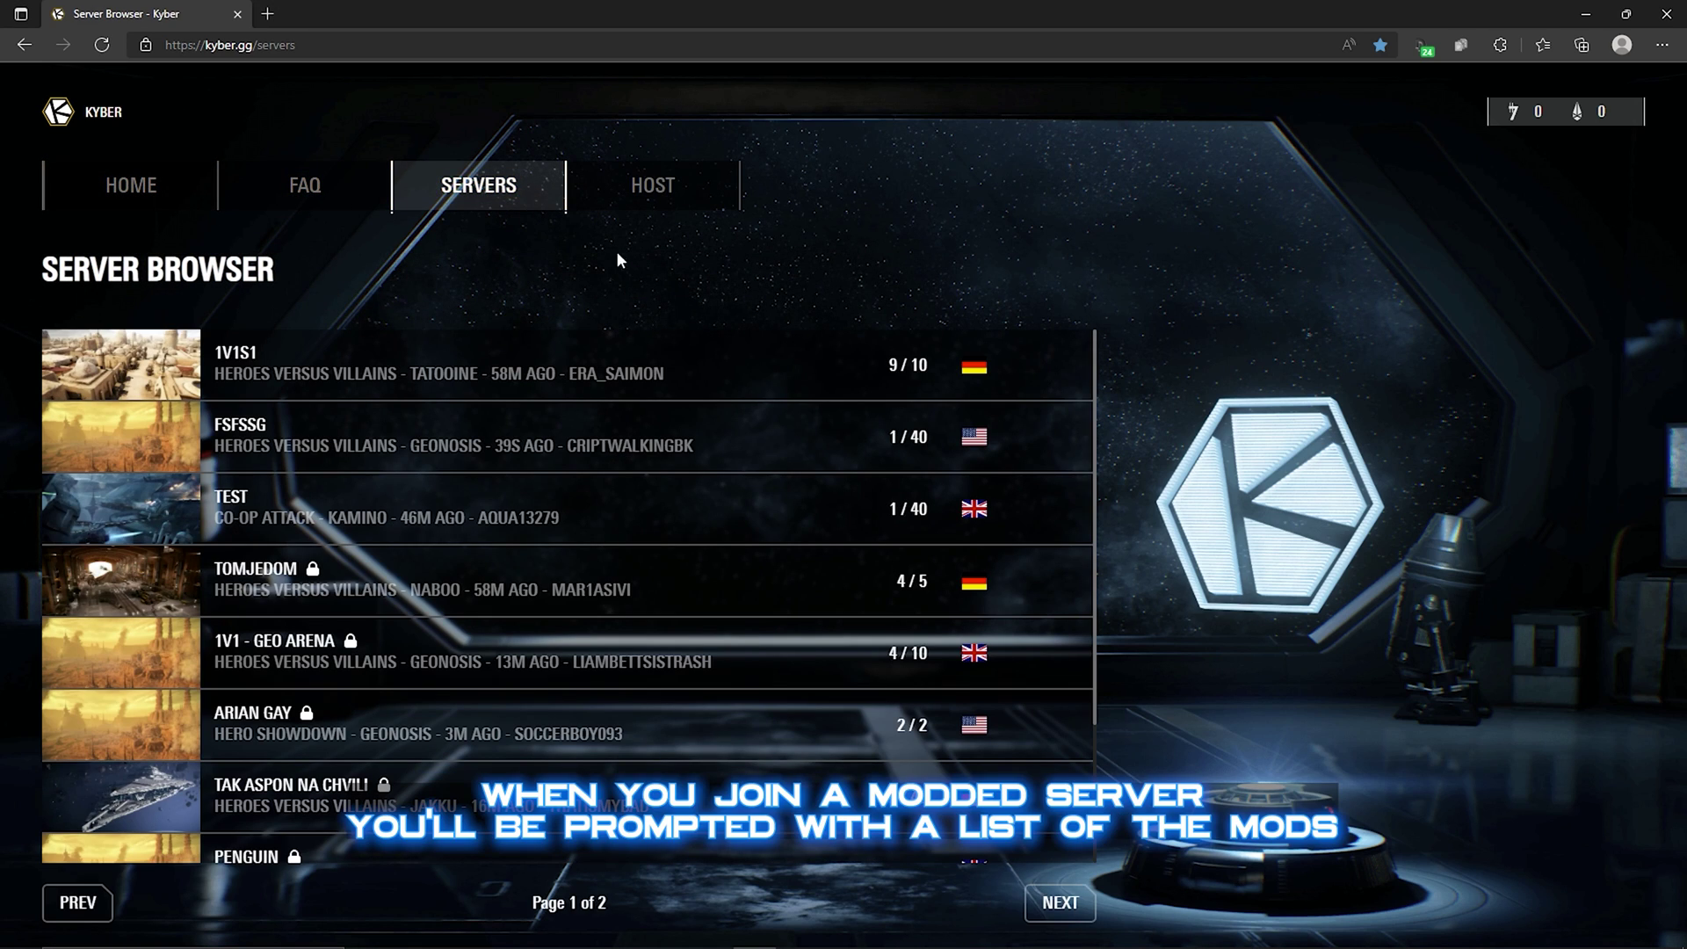
click(681, 369)
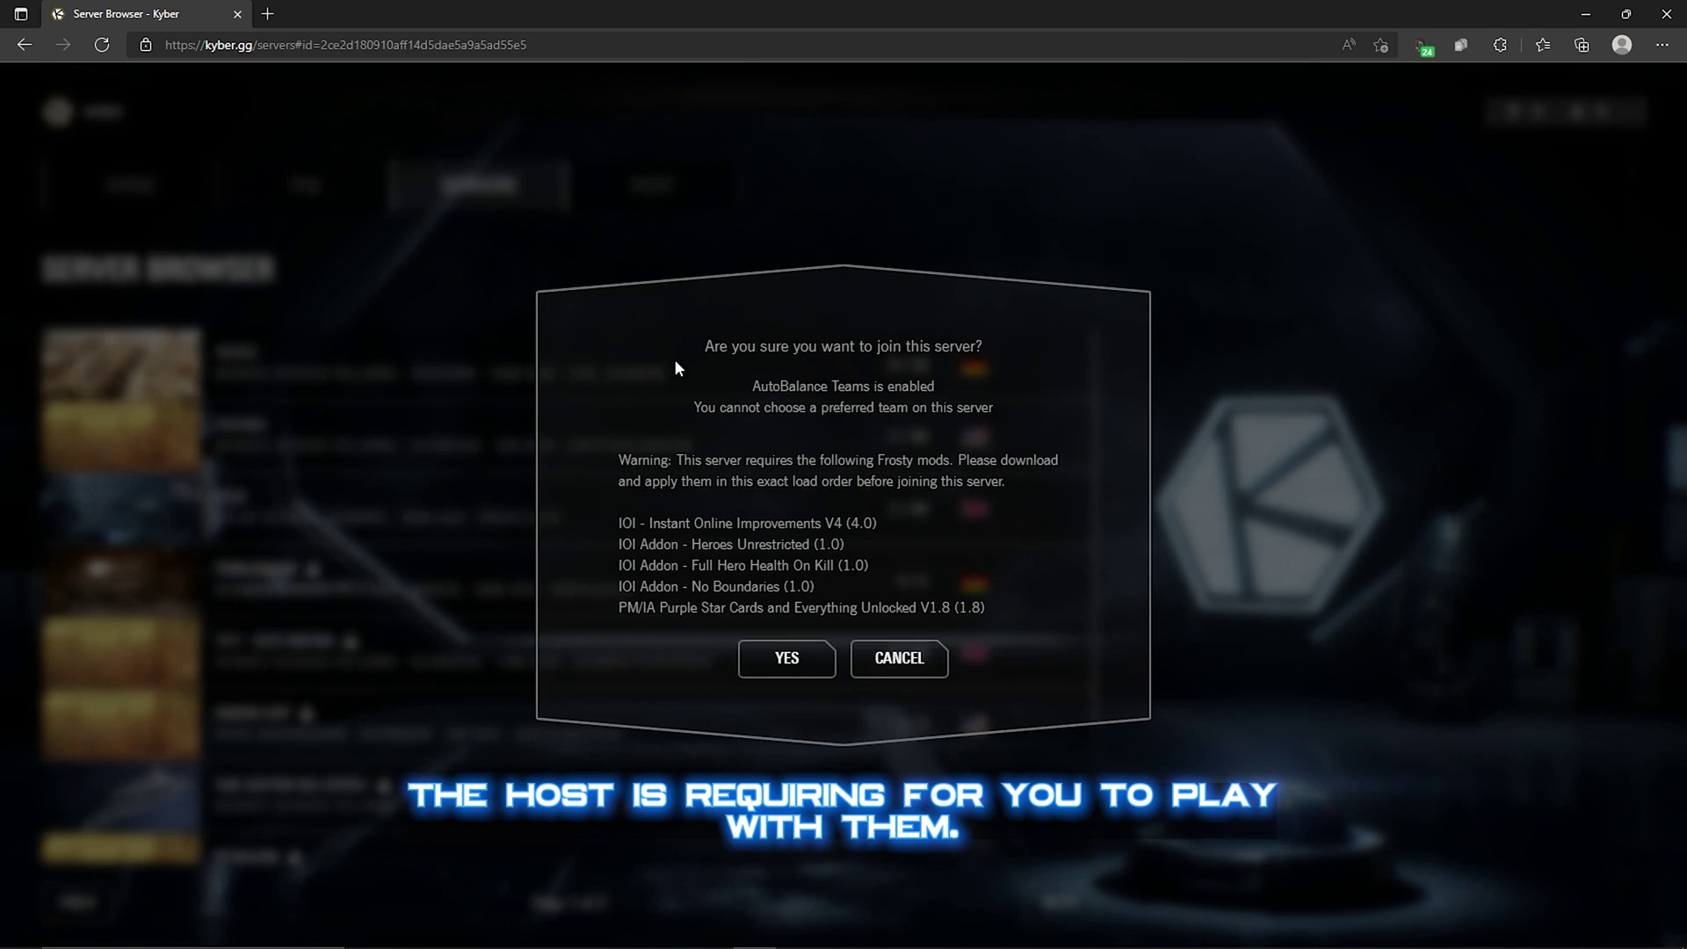
drag(616, 520, 1003, 620)
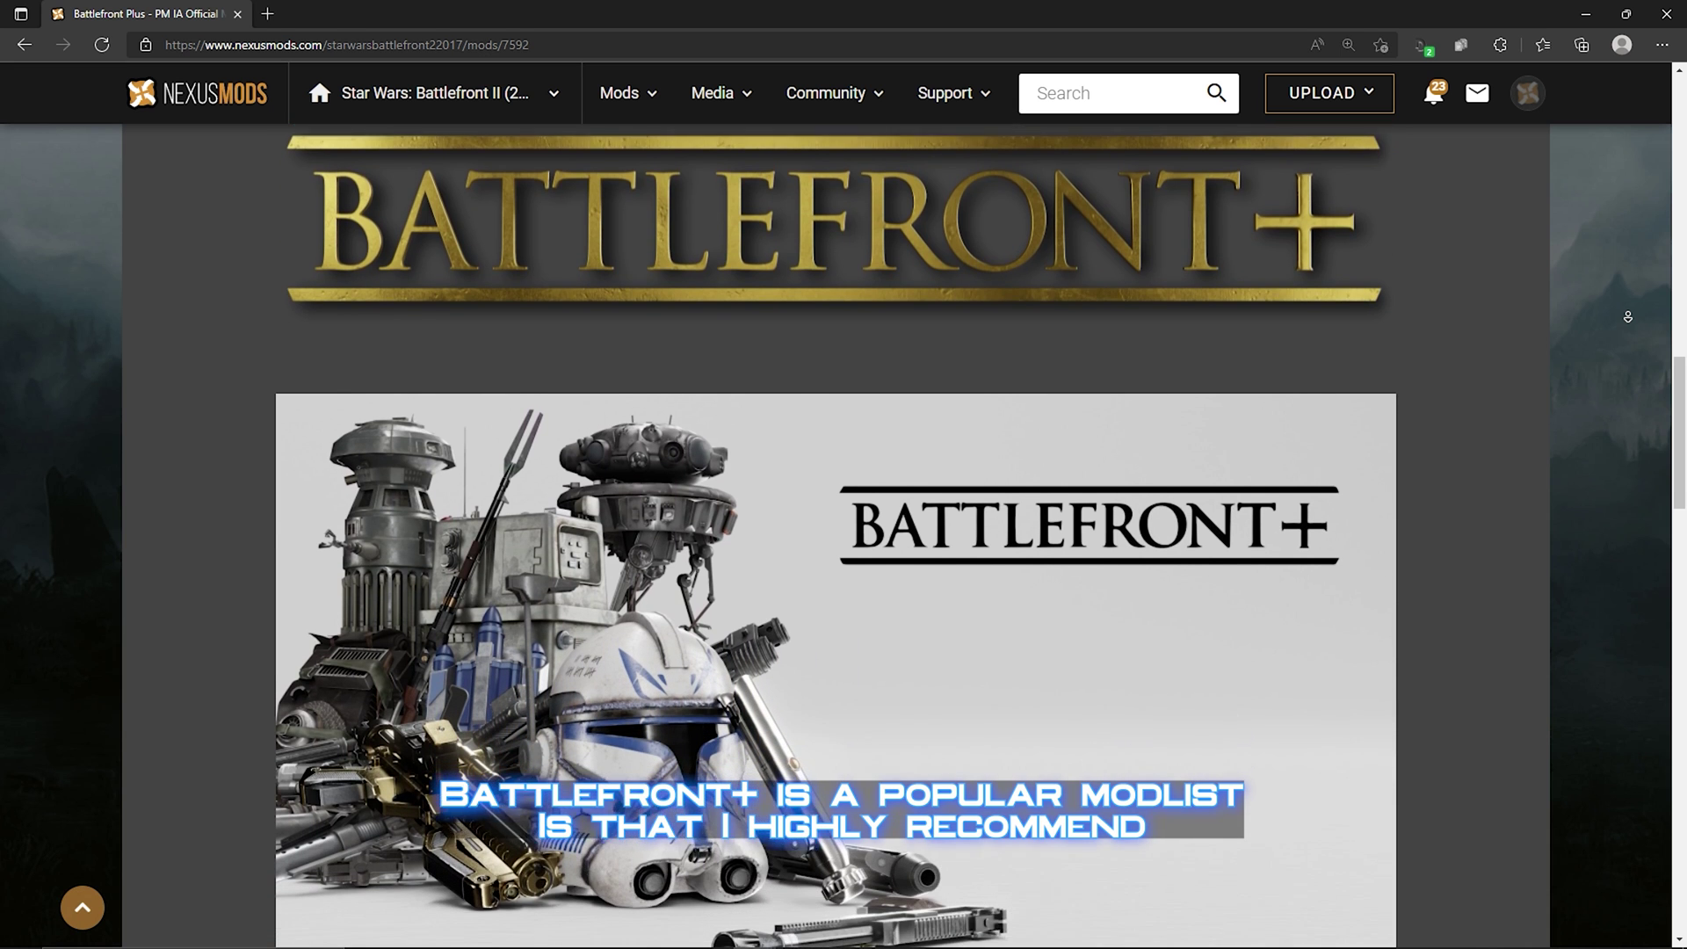
Look over the Battlefront Plus and Instant Online Improvements IOI pages on Nexus Mods, and pick the 91st Recon Corps appearance in the game.
scroll(1627, 316, down, 5)
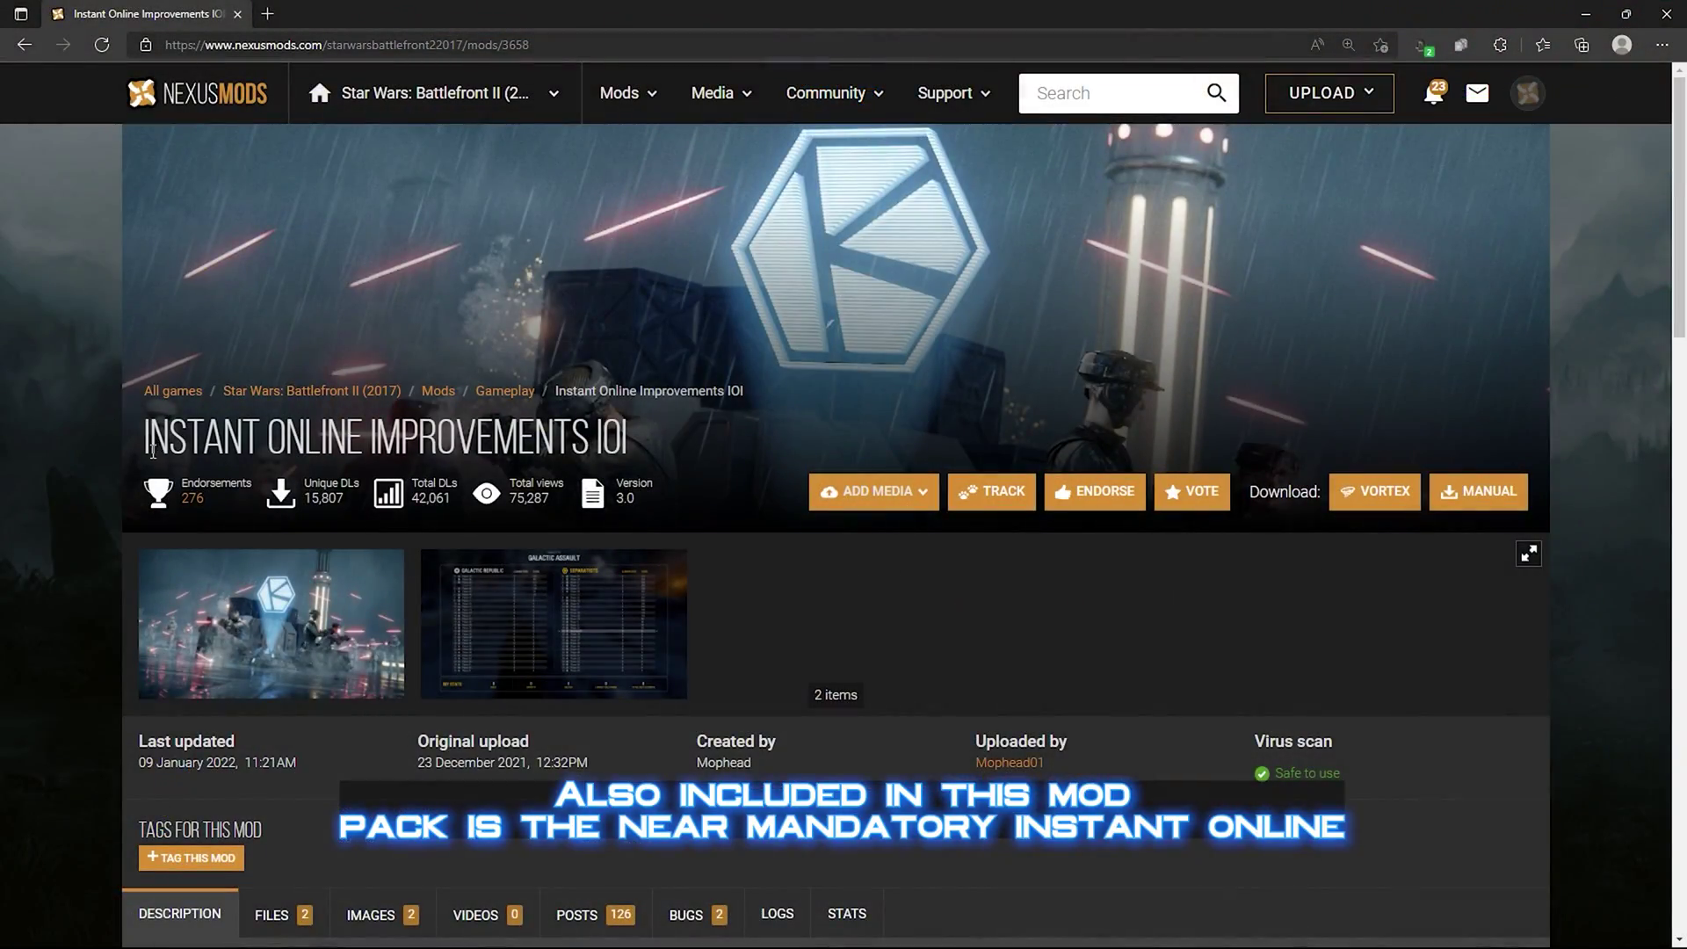
drag(153, 451, 530, 473)
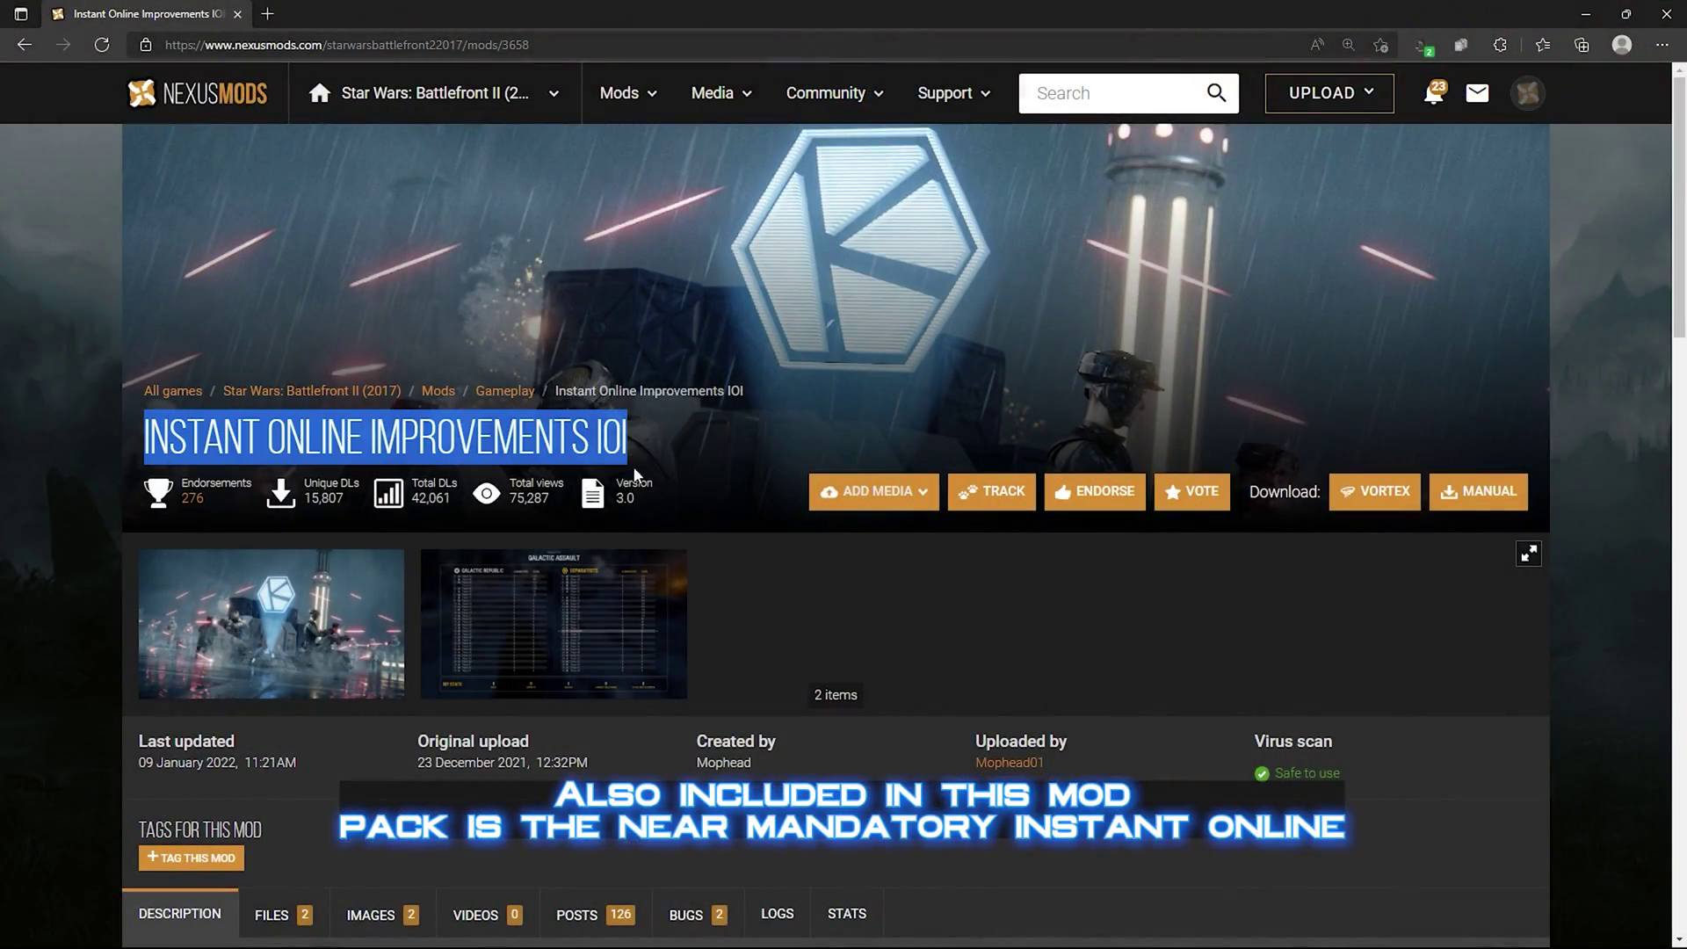
click(250, 430)
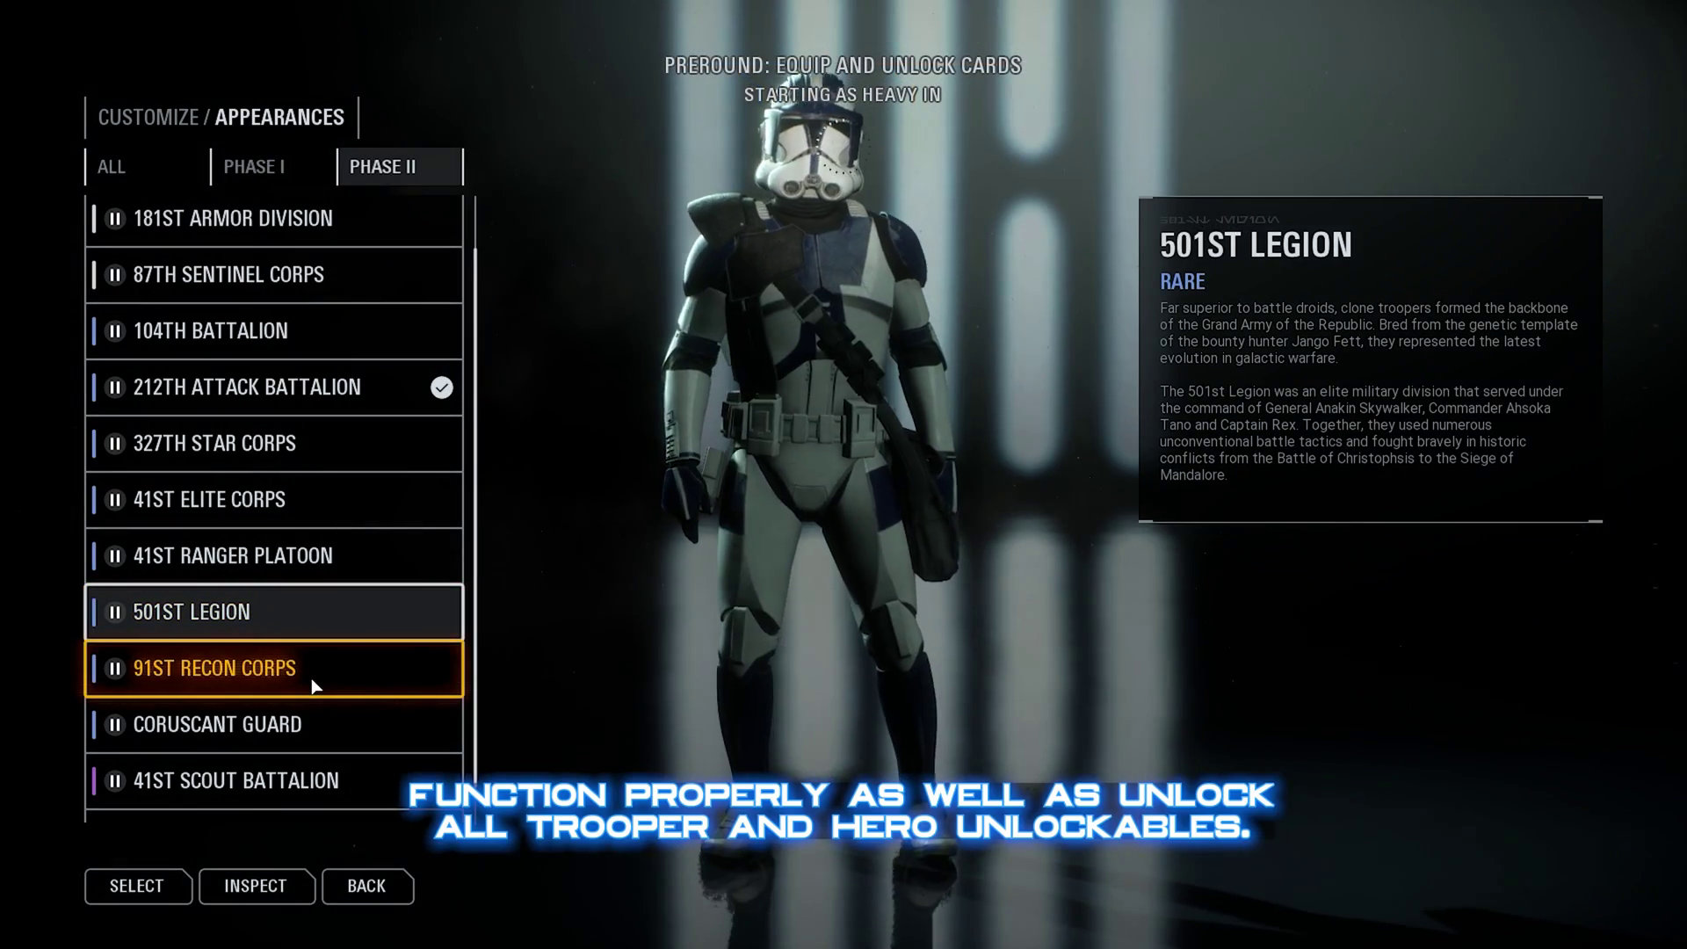
click(314, 684)
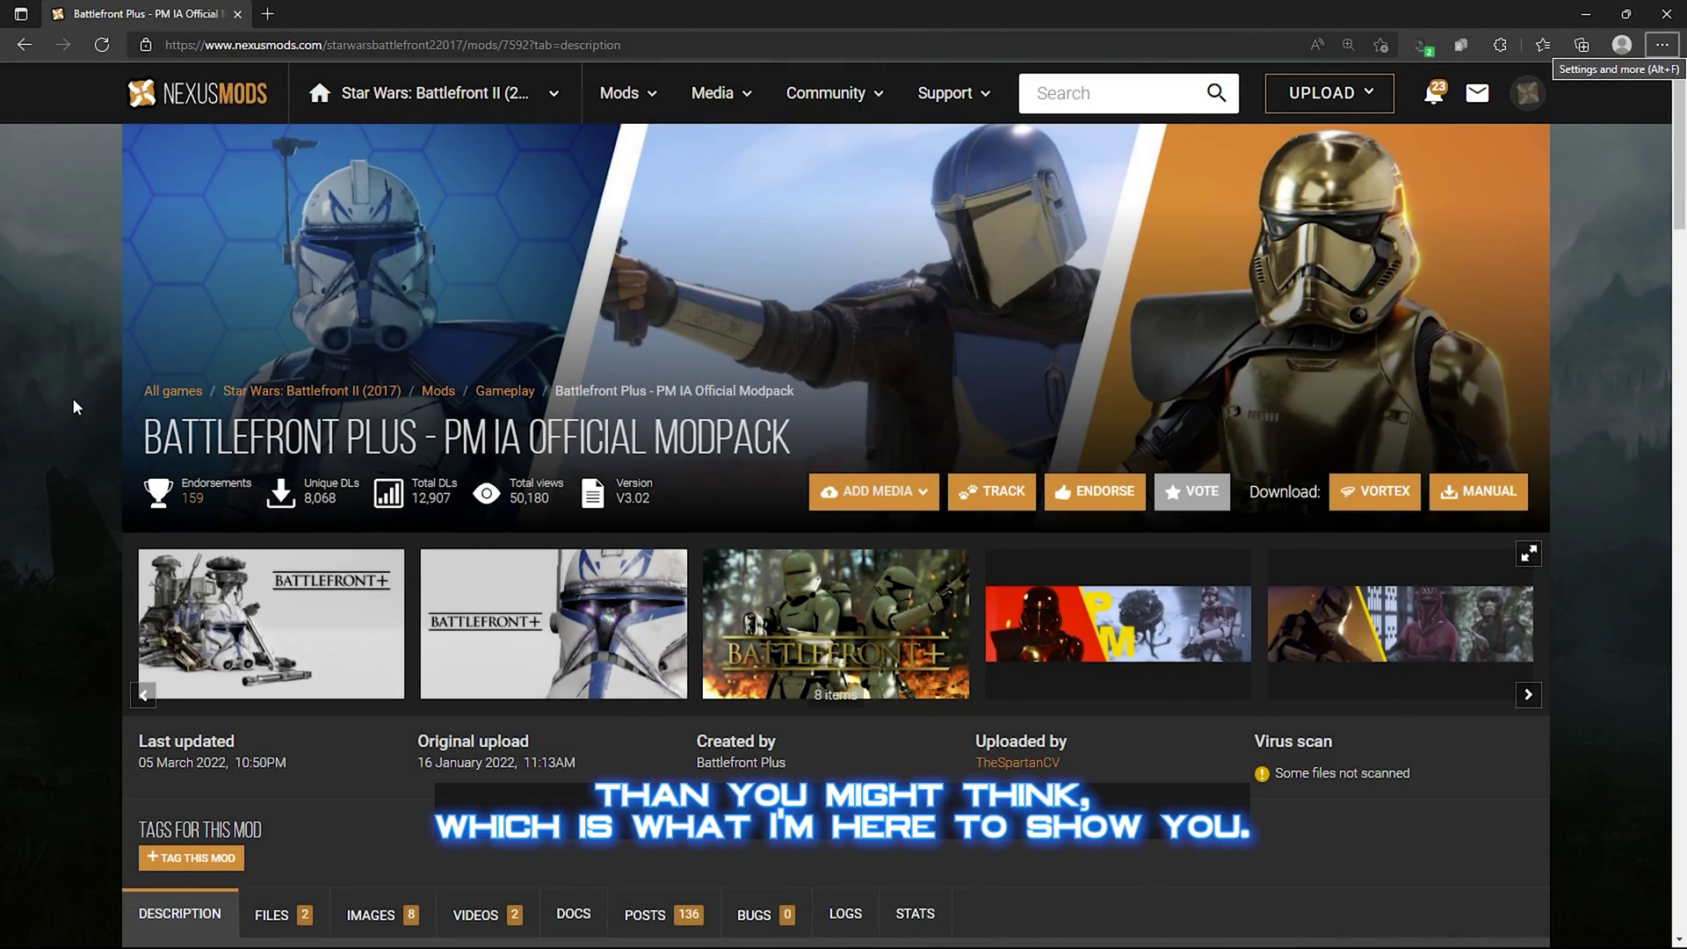
Manually download Battlefront Plus - PM IA Official Modpack V3.02 from Nexus Mods and show the saved archive in its folder.
scroll(61, 348, down, 5)
click(275, 509)
click(627, 512)
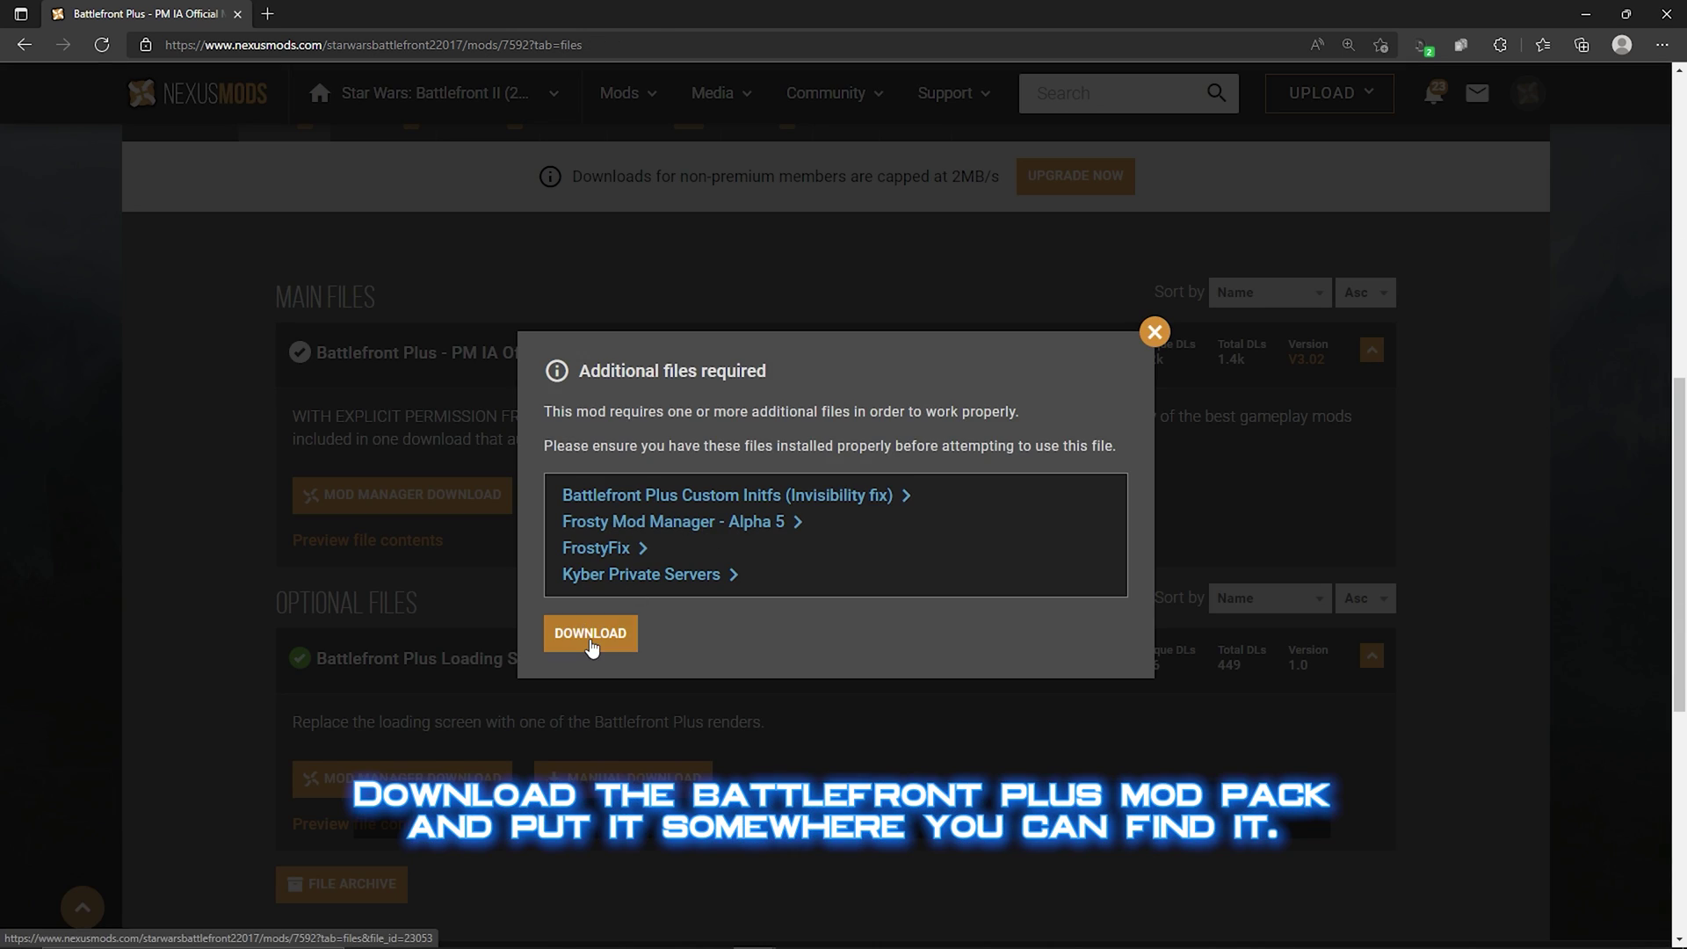
click(588, 640)
click(958, 727)
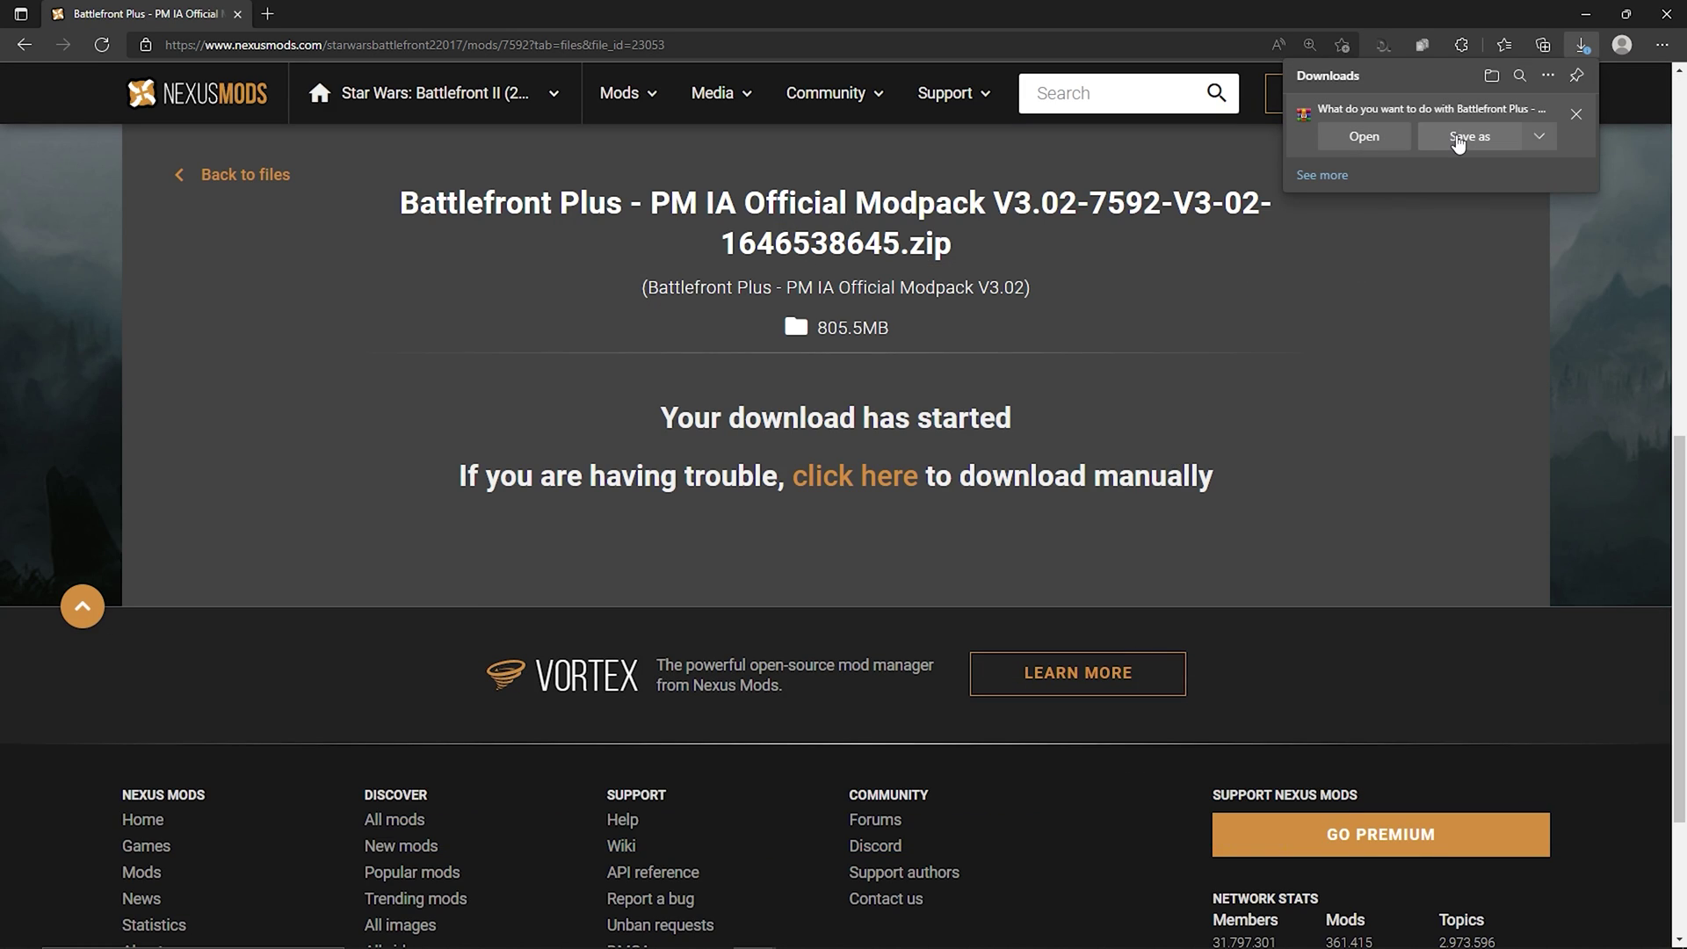
click(1469, 136)
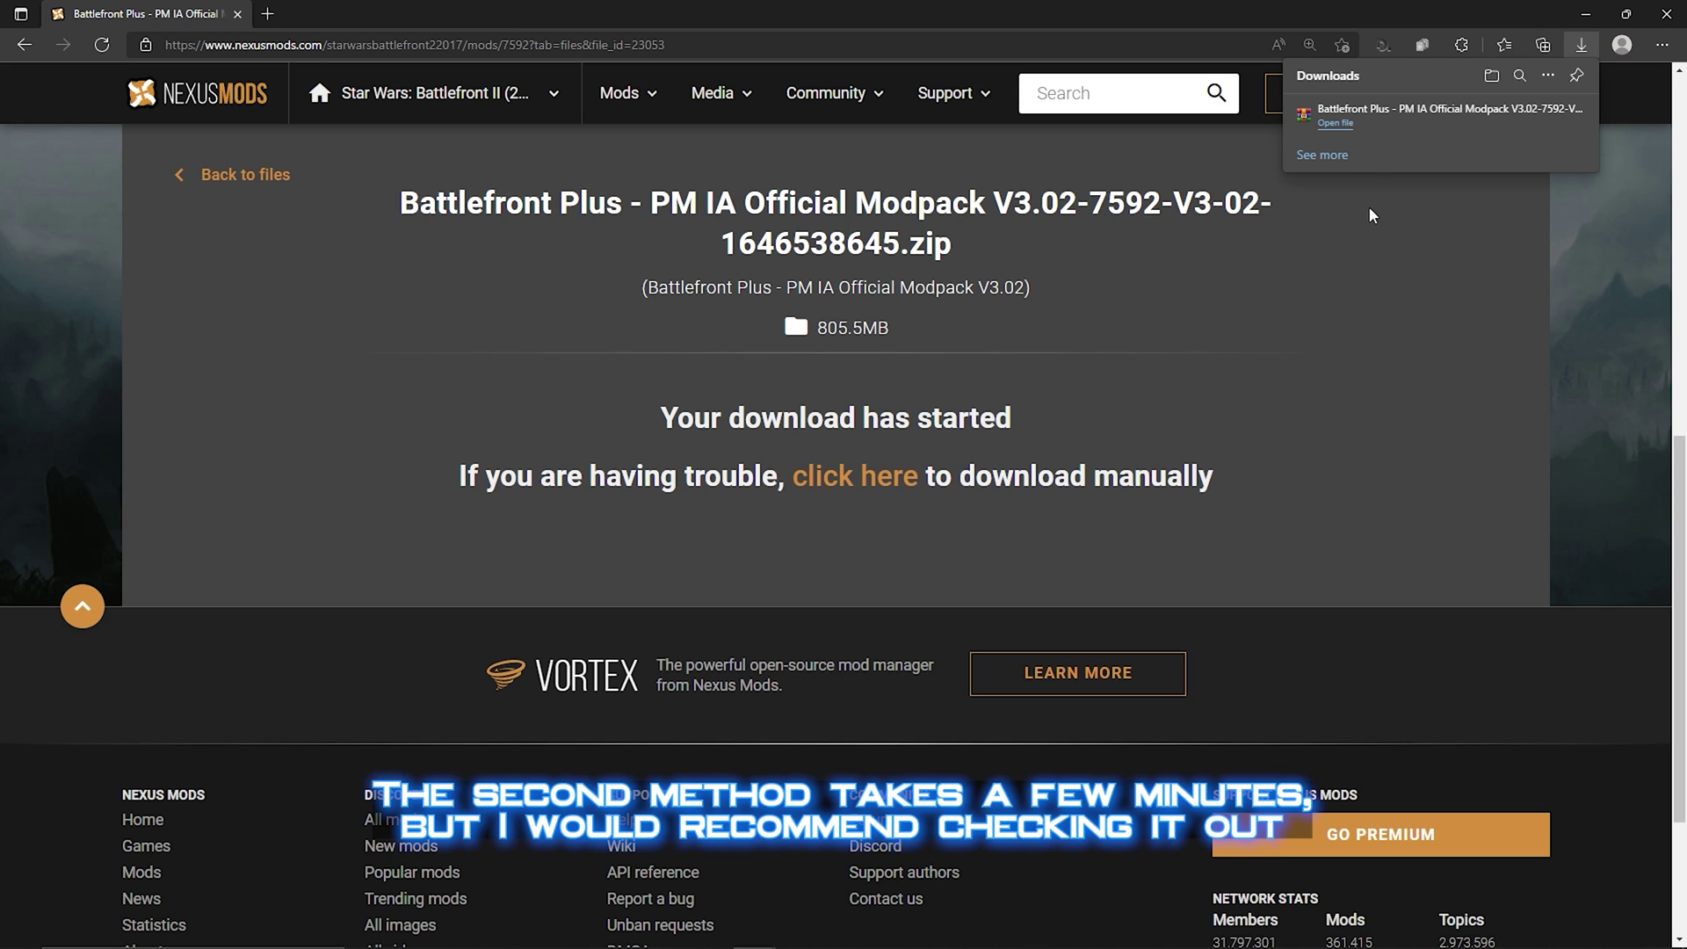
right_click(1386, 121)
click(1420, 211)
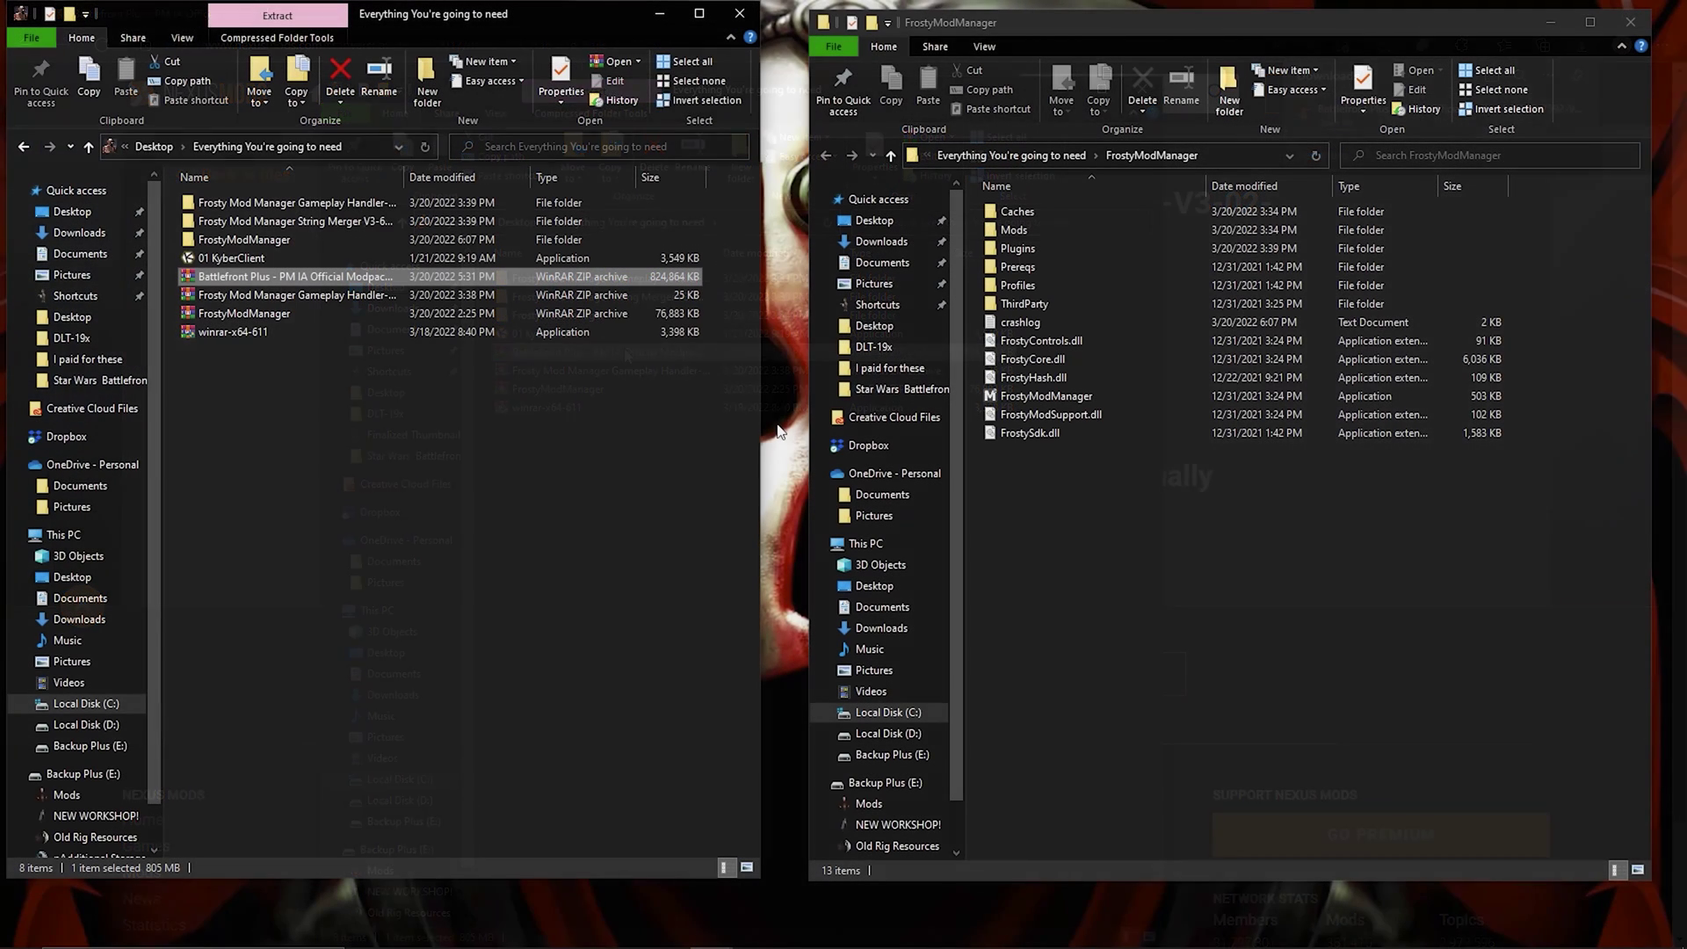
Start Frosty Mod Manager for STAR WARS Battlefront II and import the Battlefront Plus - PM IA Official Modpack V3.02 archive as a pack.
double_click(1100, 395)
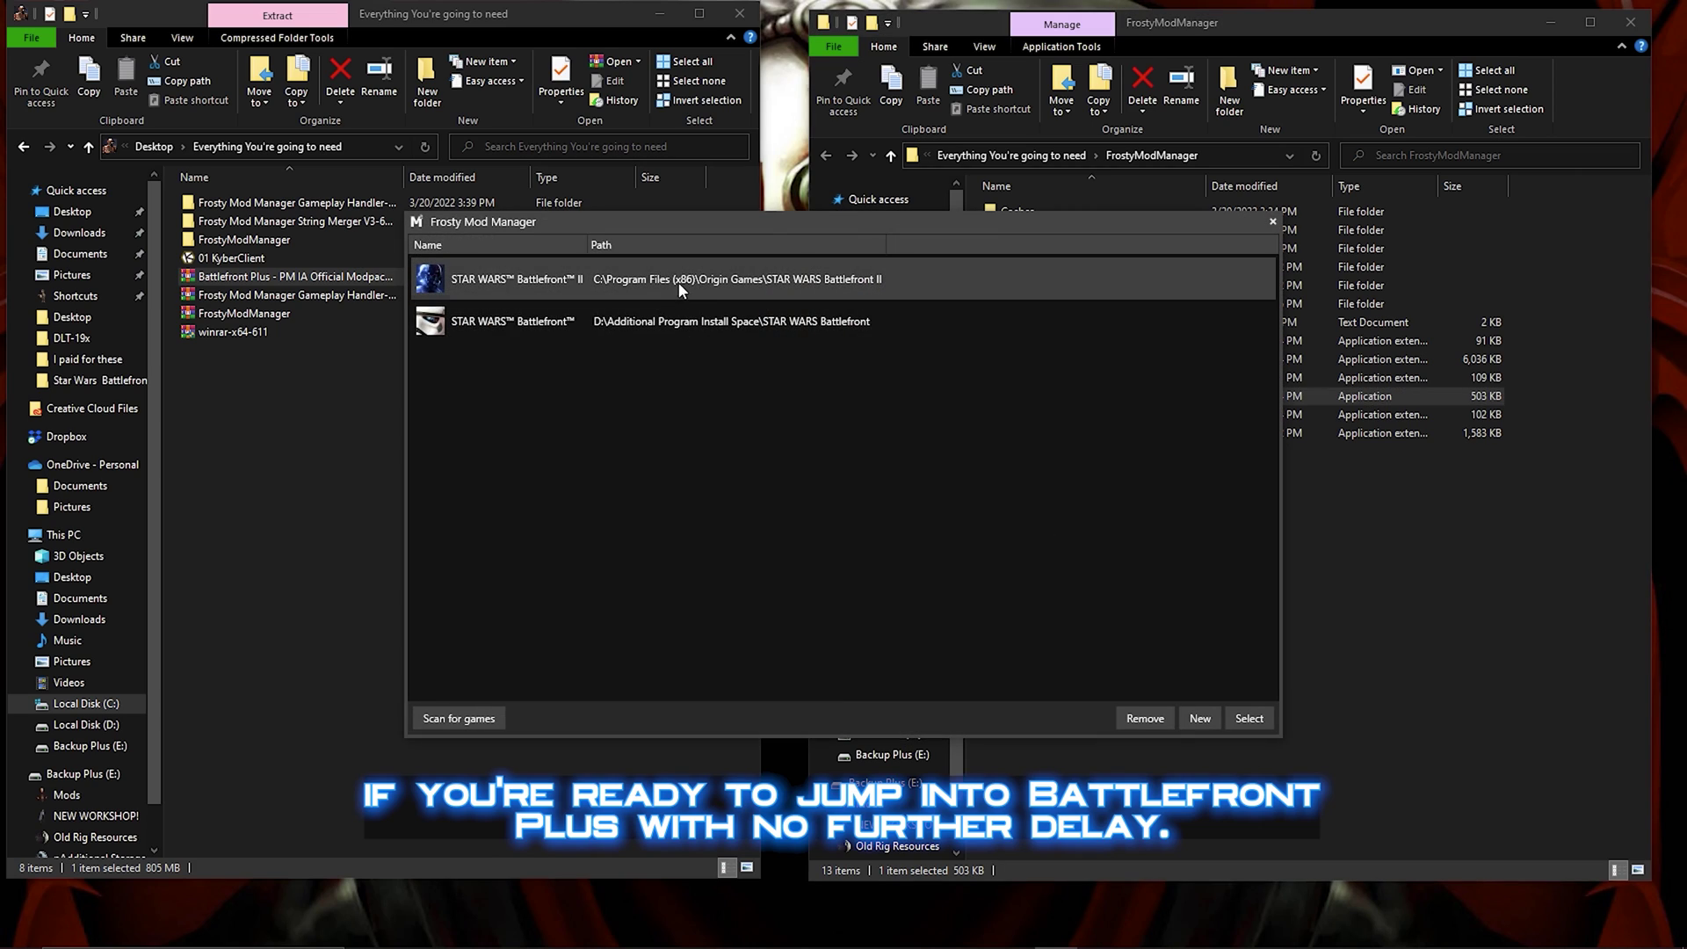
double_click(1026, 280)
click(830, 49)
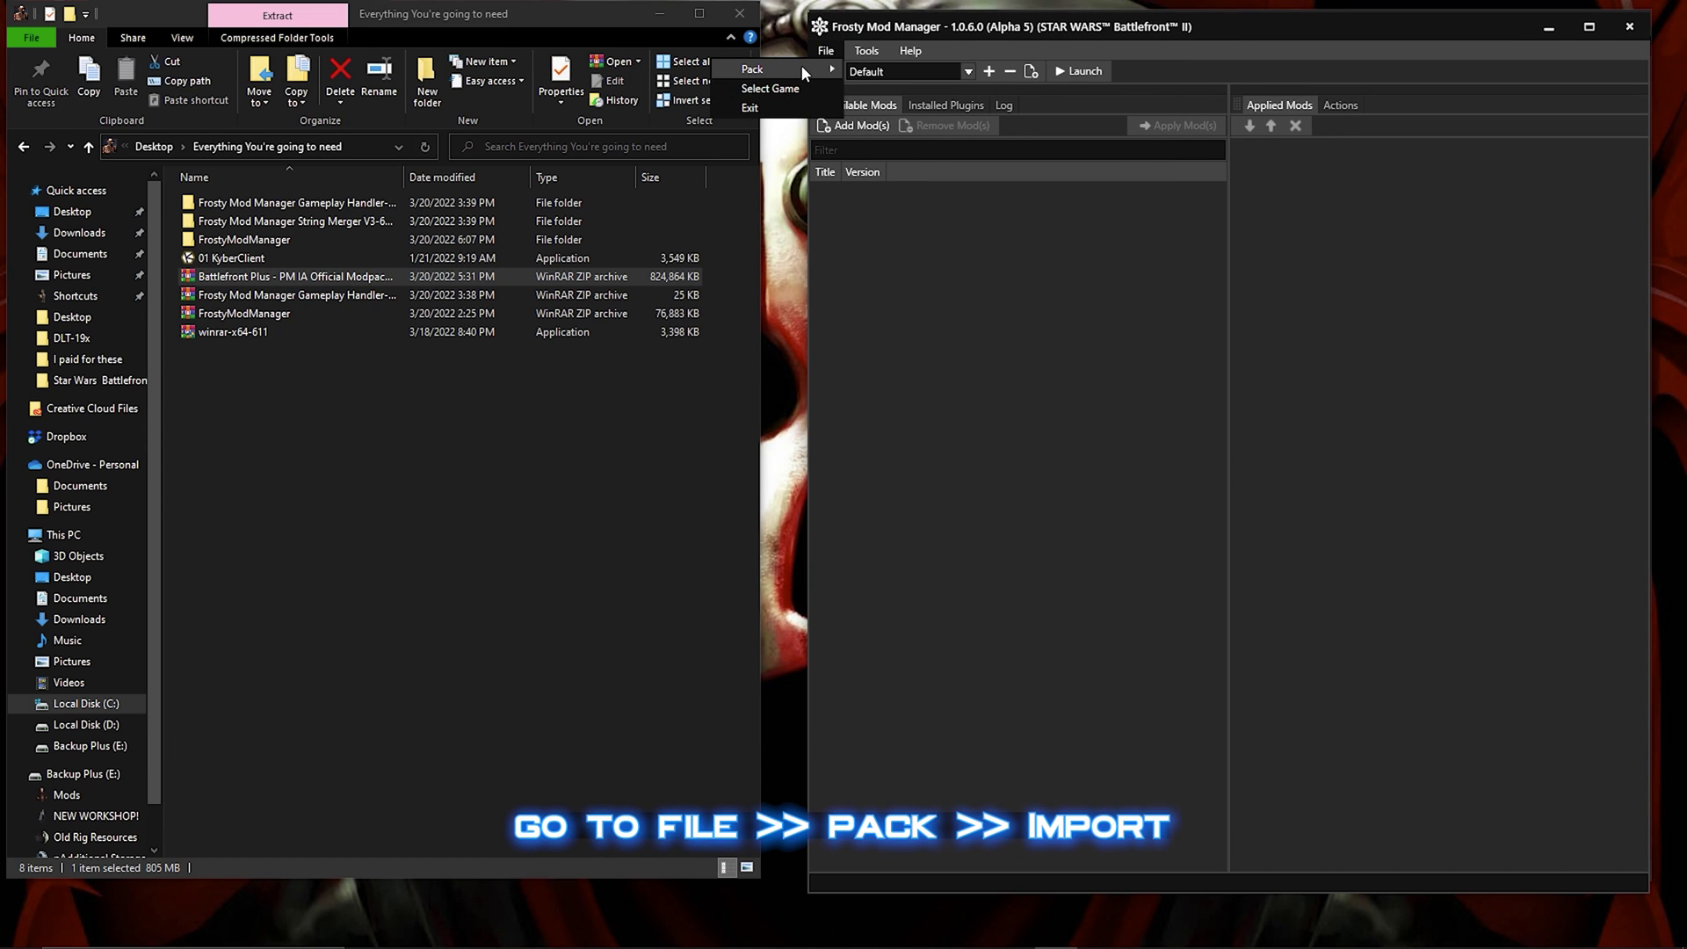
click(677, 68)
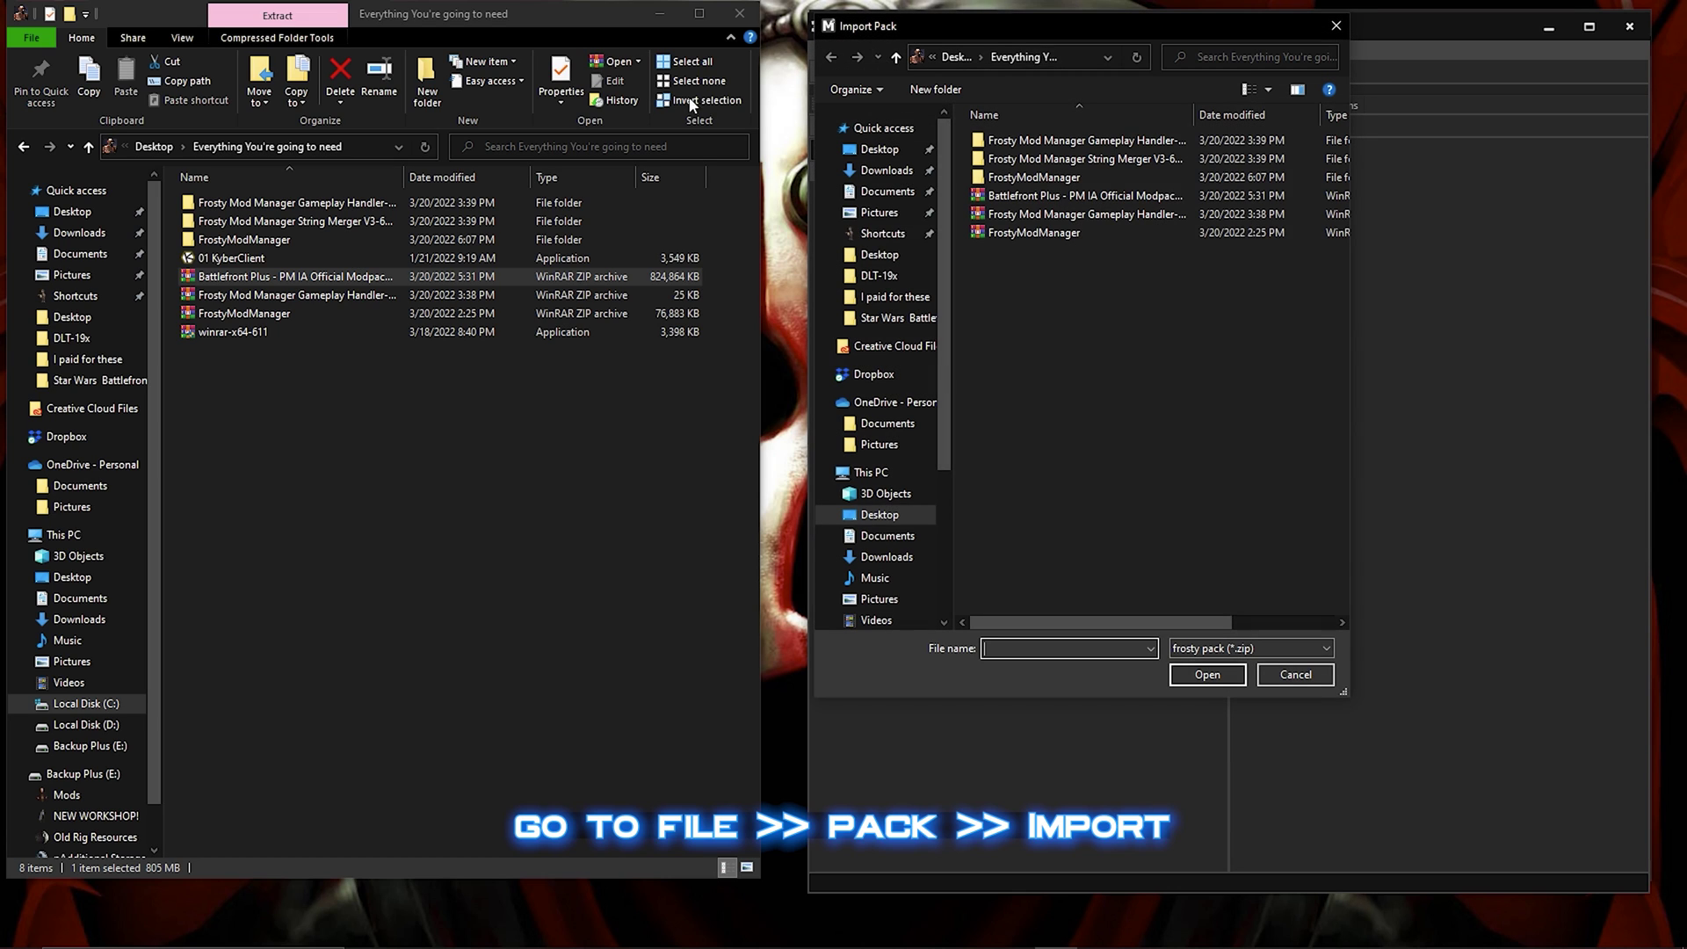
click(1069, 196)
drag(1193, 115, 1283, 135)
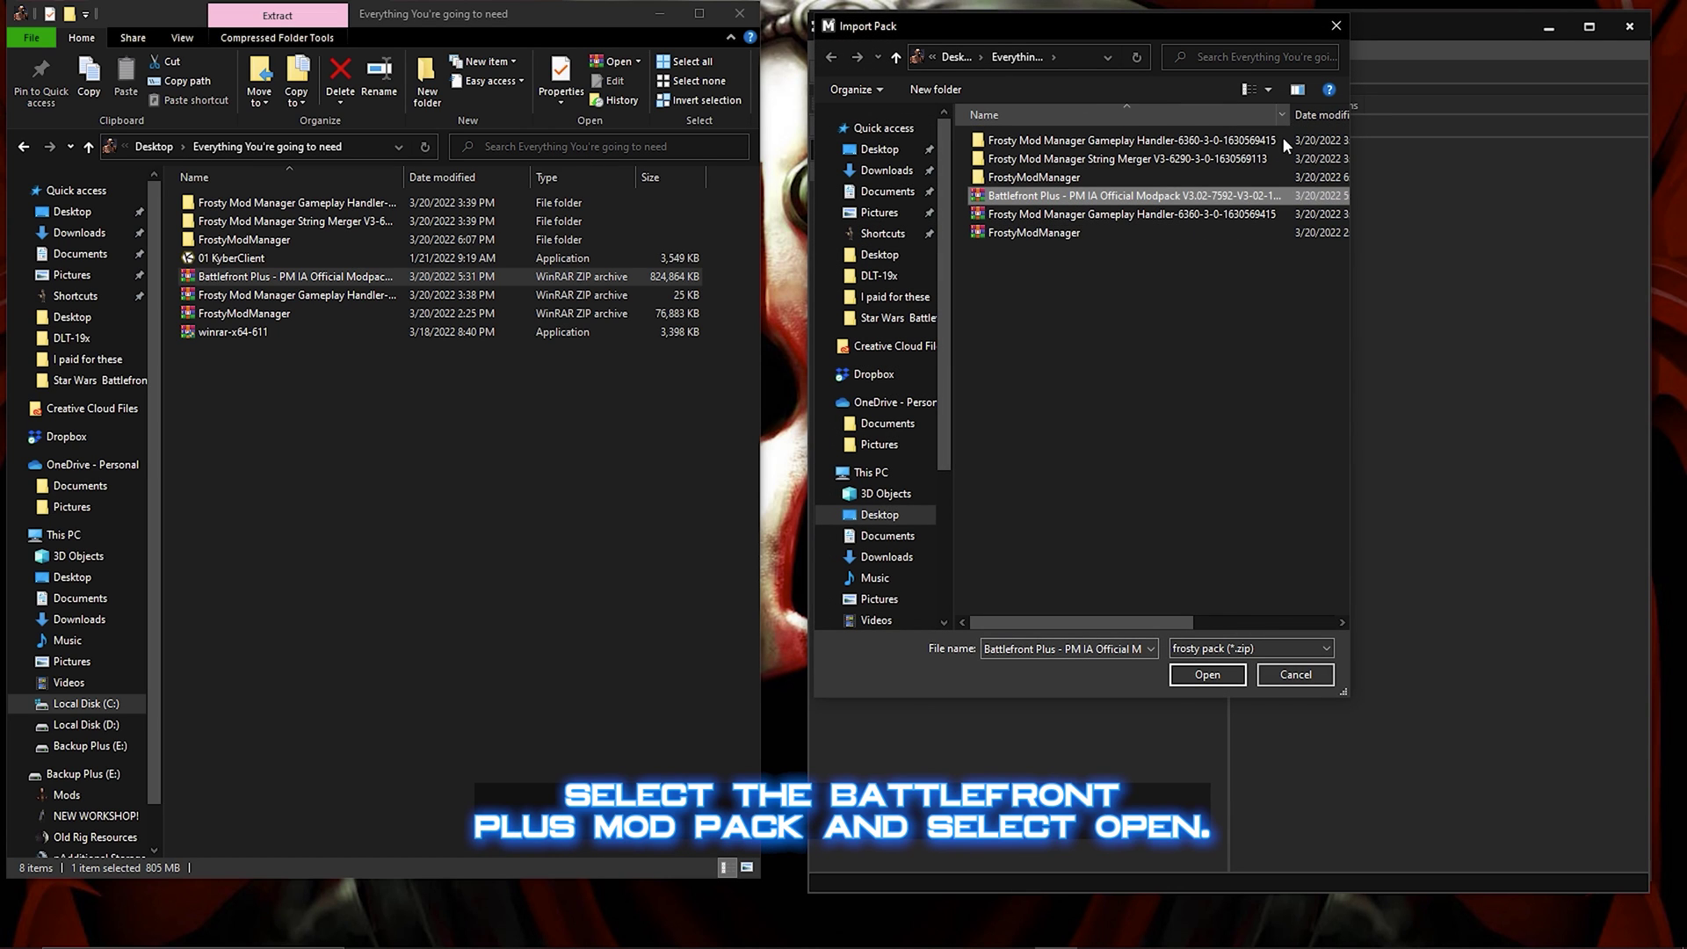
click(1228, 674)
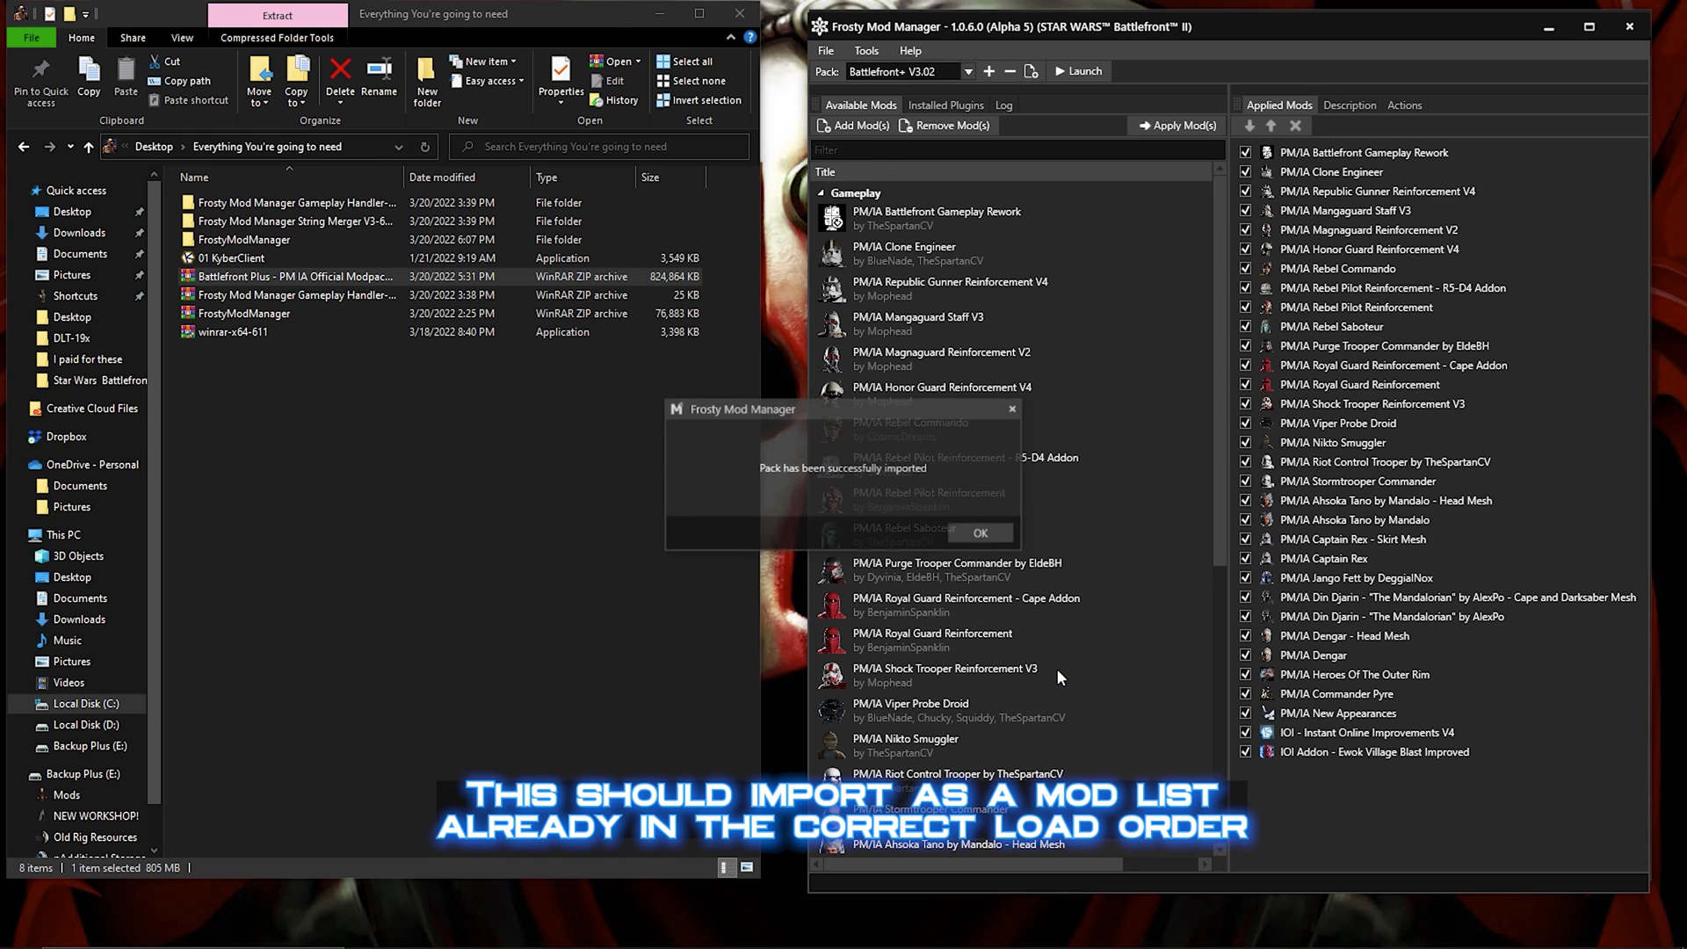
click(975, 532)
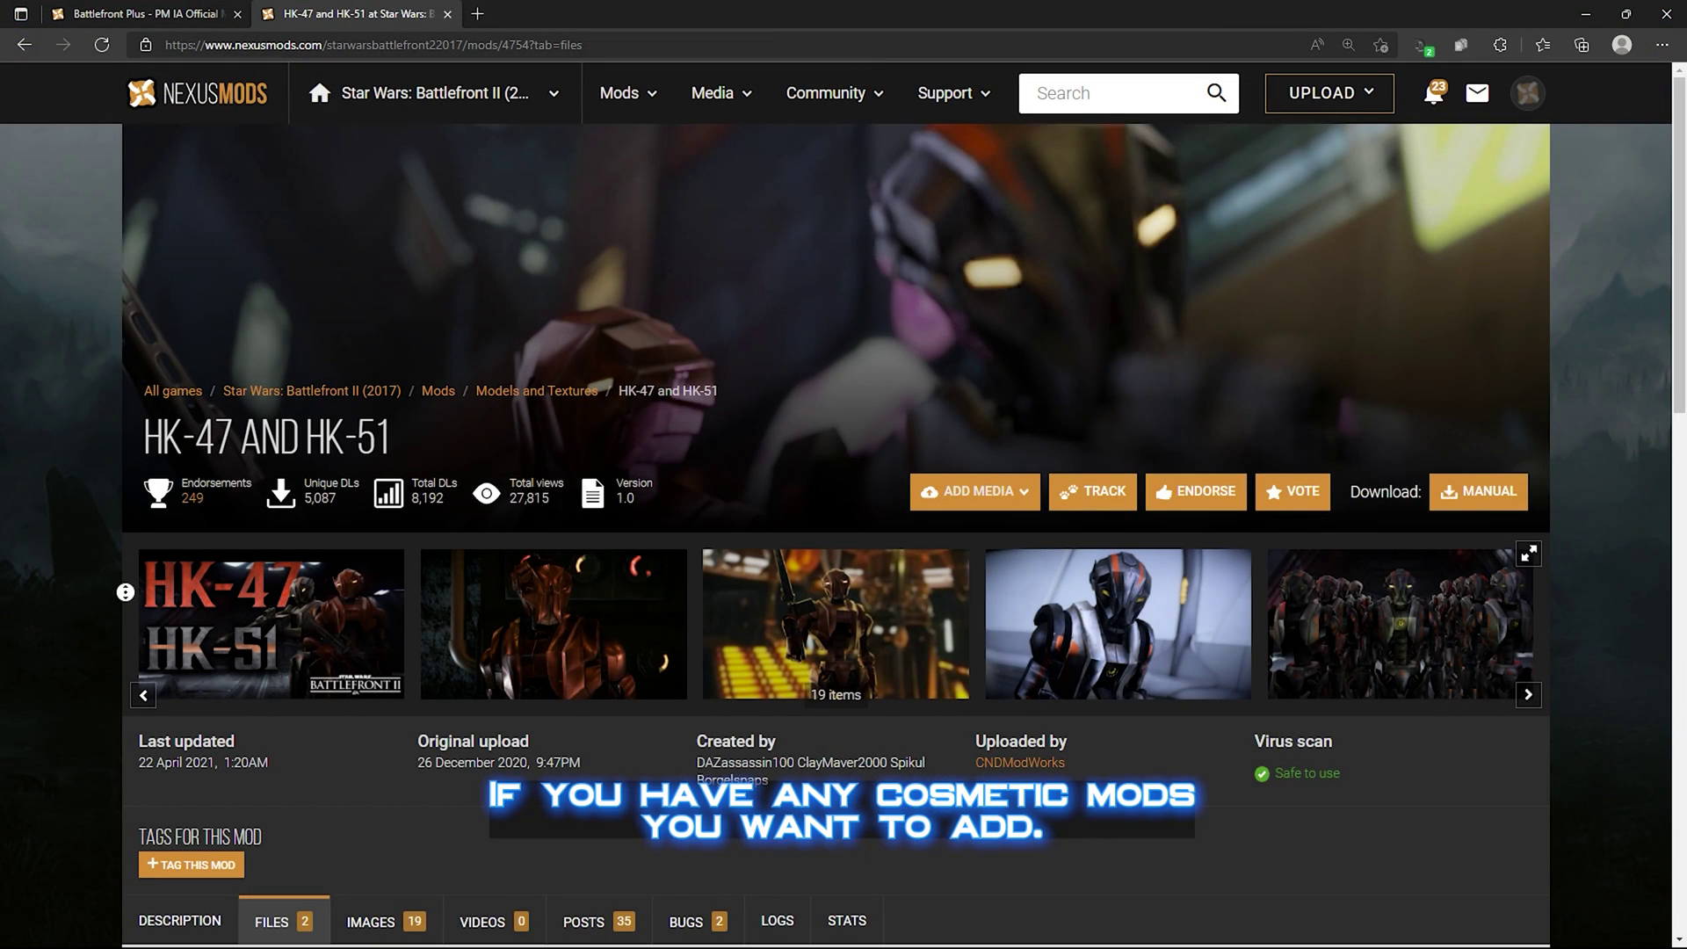
Manually download HK Master Files Hot Fix from the HK-47 and HK-51 mod page on Nexus Mods, using the slow download.
scroll(126, 592, down, 7)
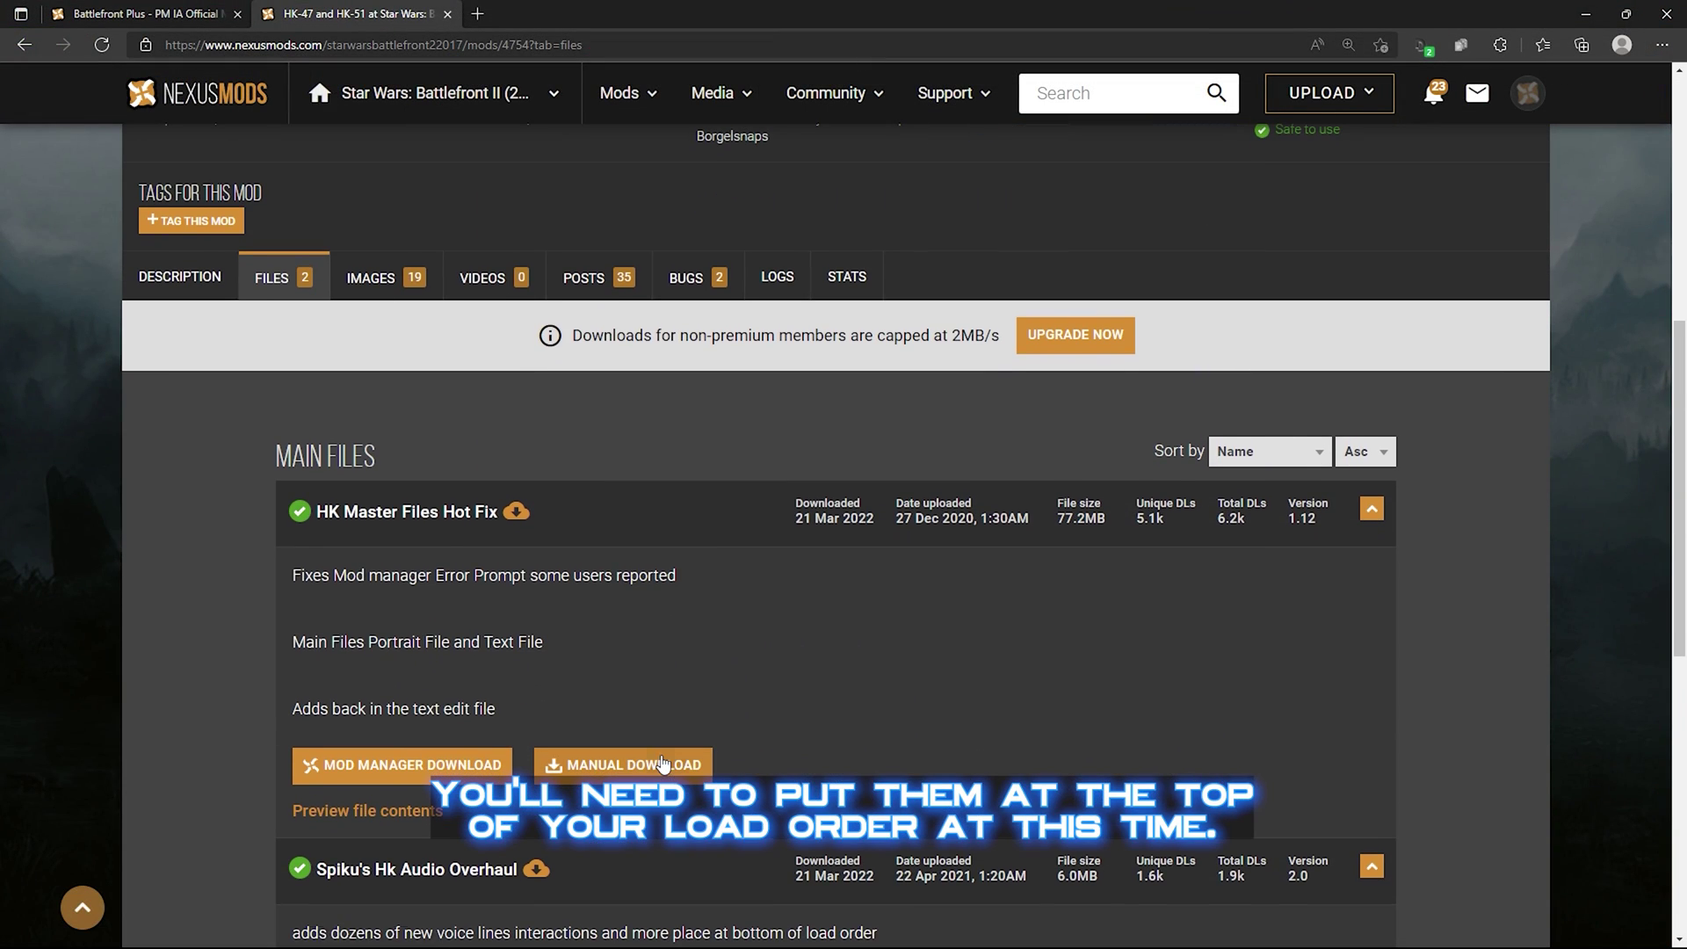
click(663, 765)
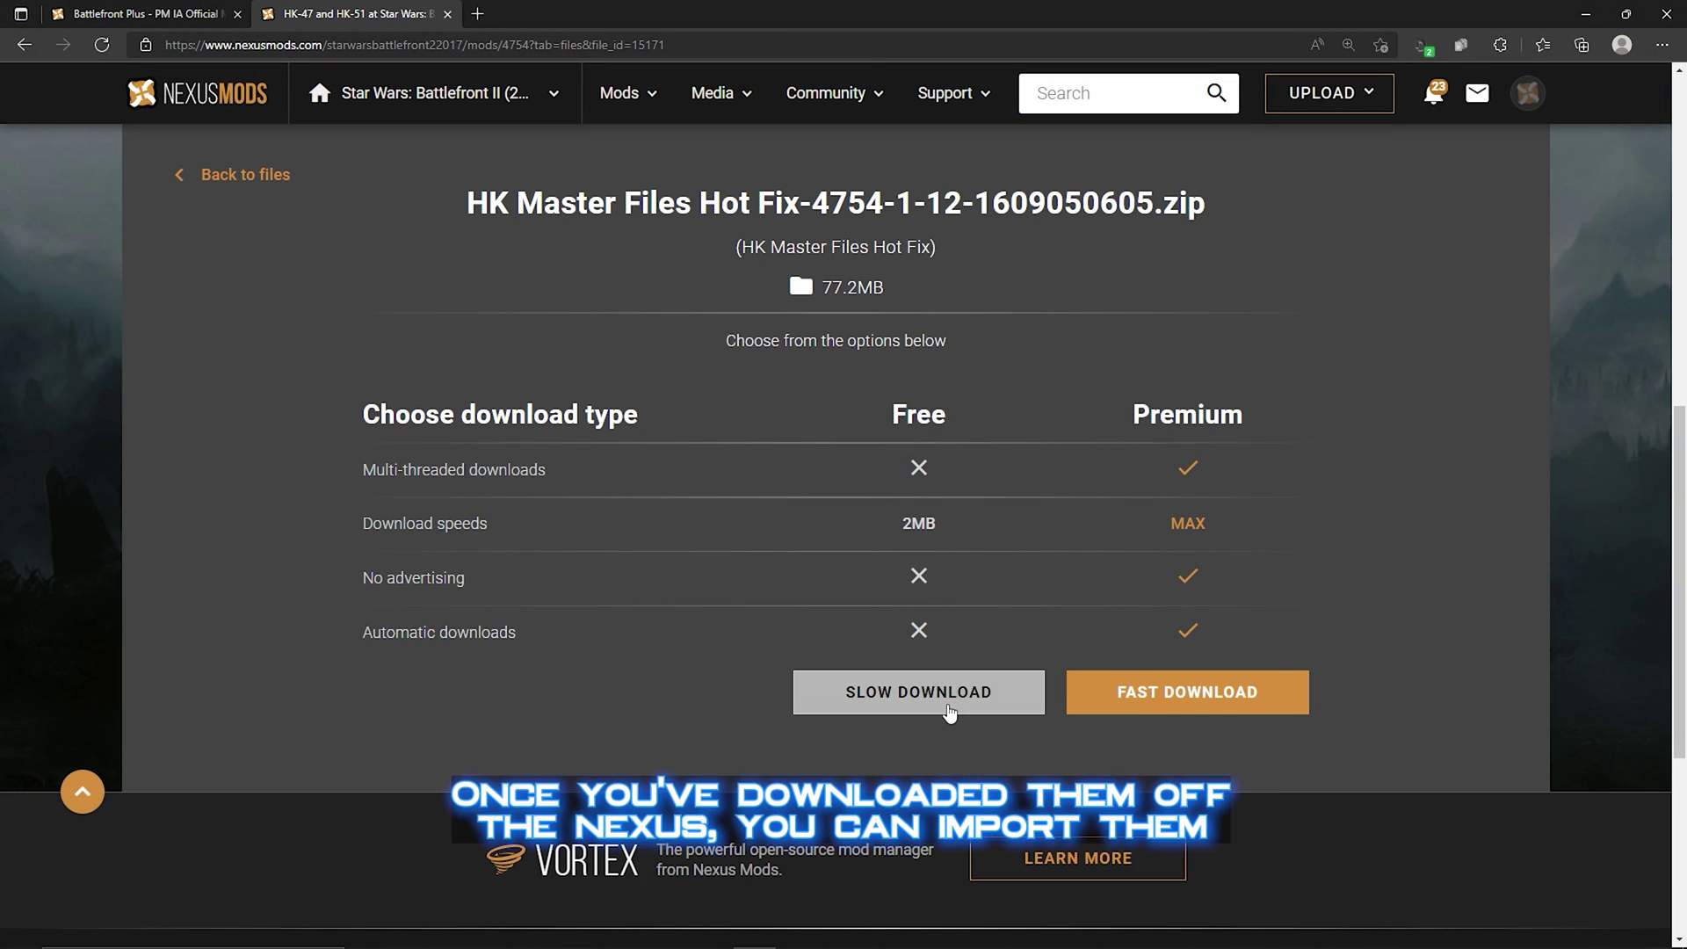
click(949, 713)
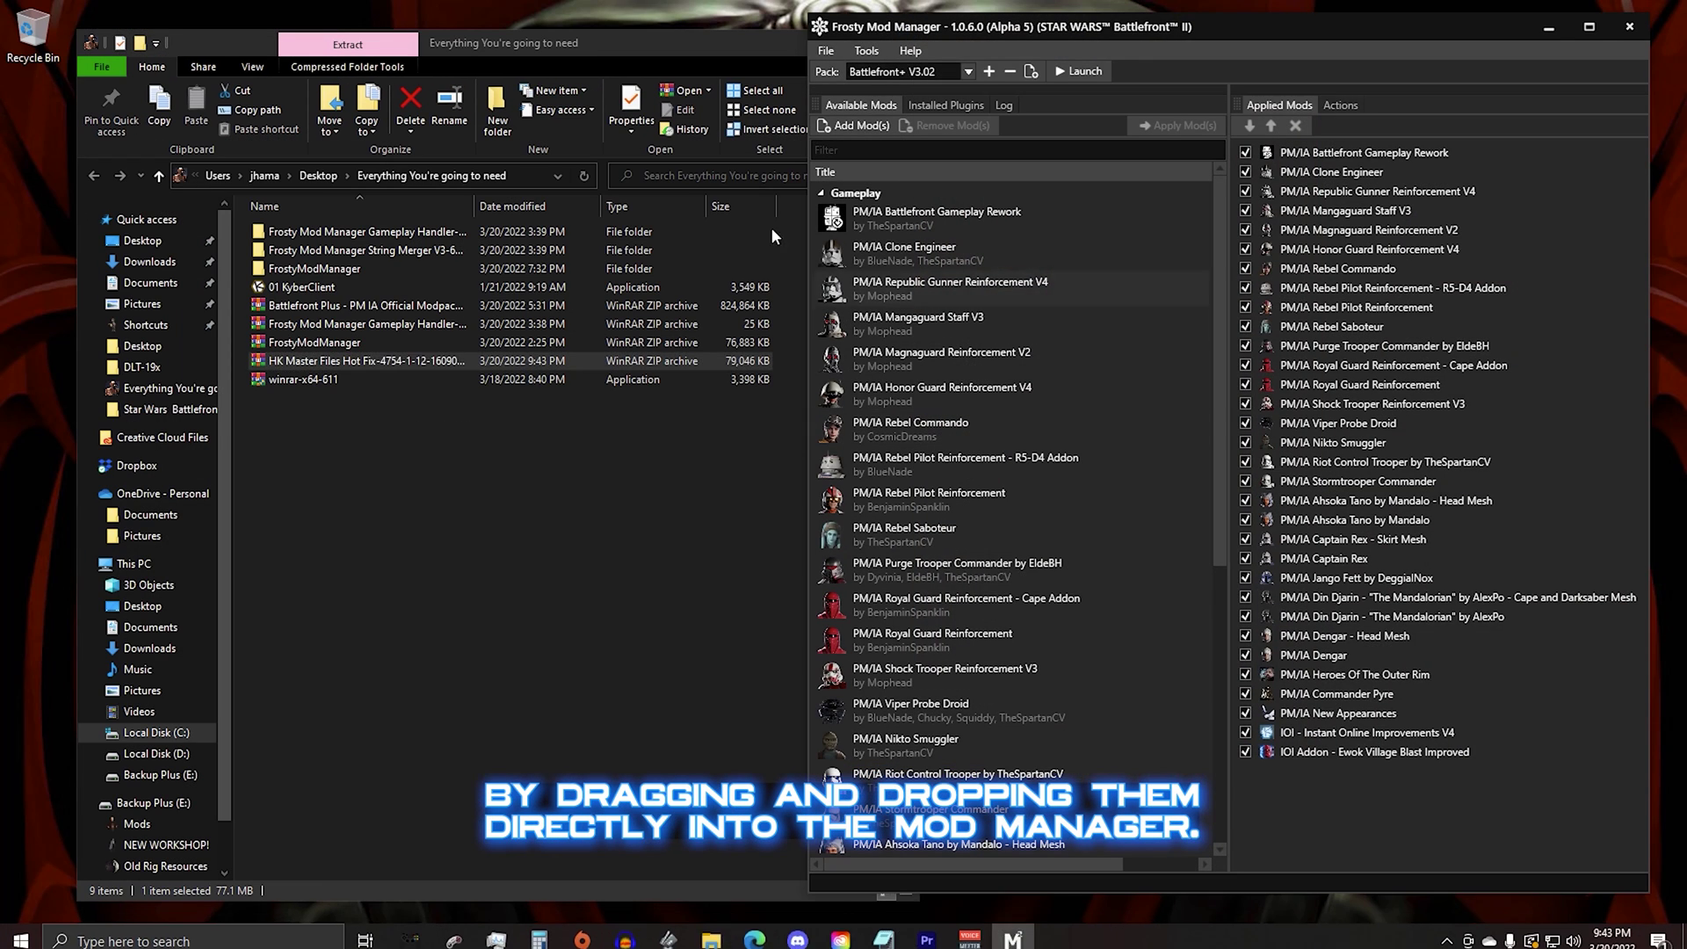
Add the HK Master Files Hot Fix archive to Frosty Mod Manager and apply its HK 47 and 51, text edits and portrait mods.
drag(380, 362, 1058, 383)
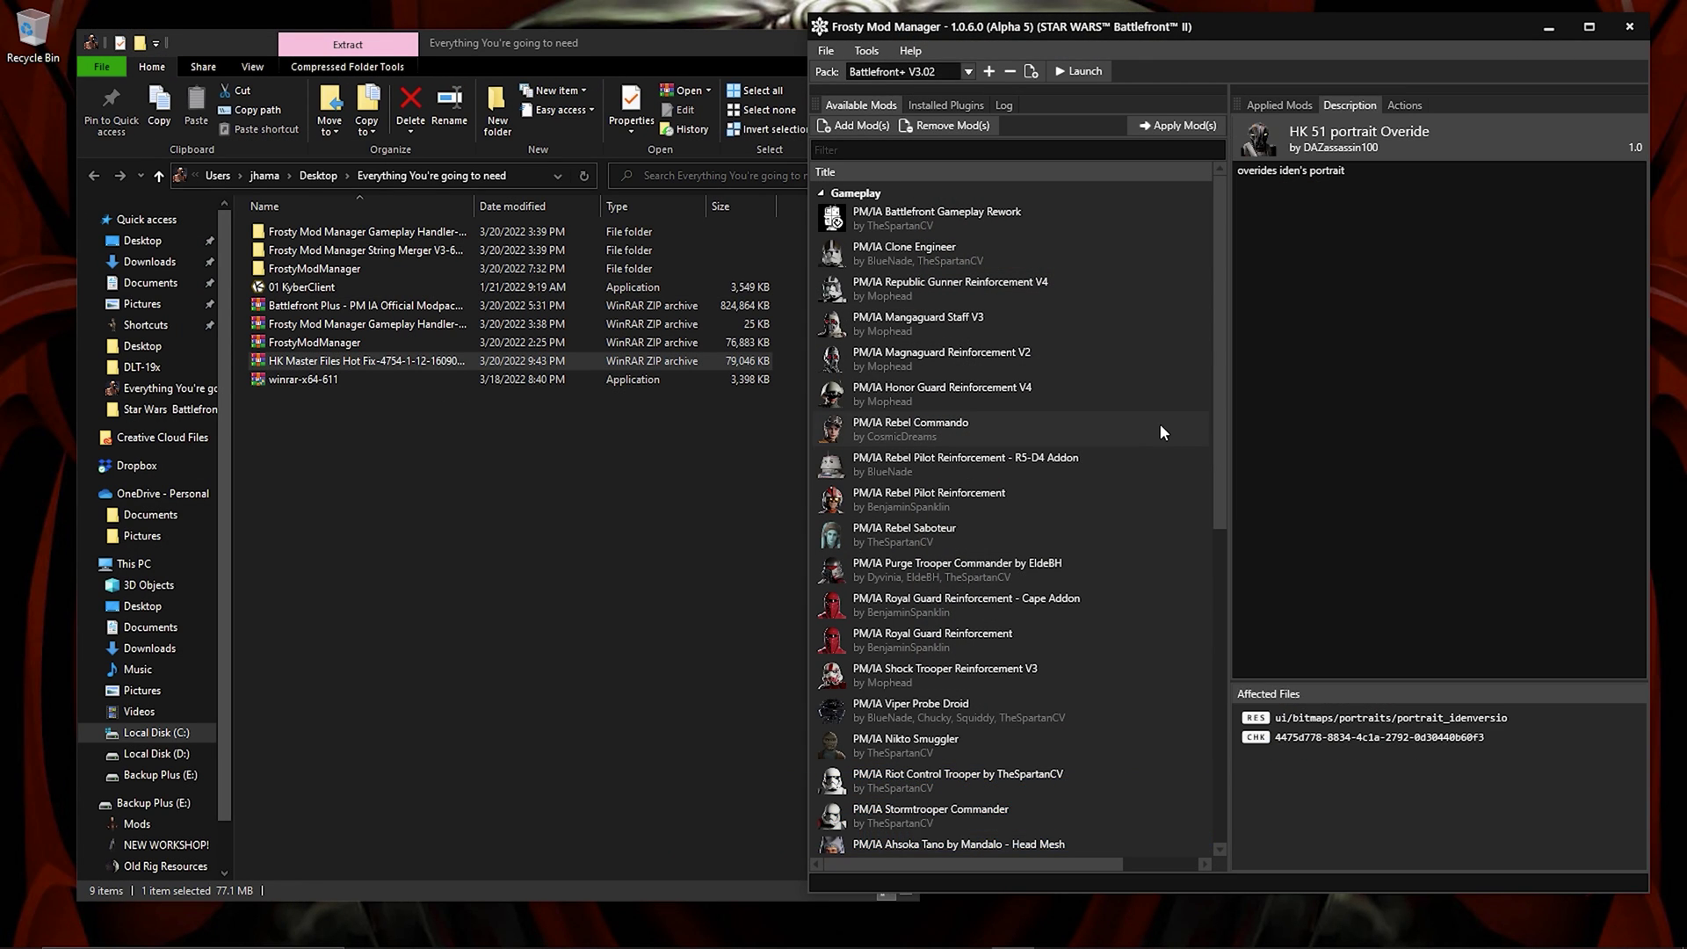
drag(1216, 372, 1225, 734)
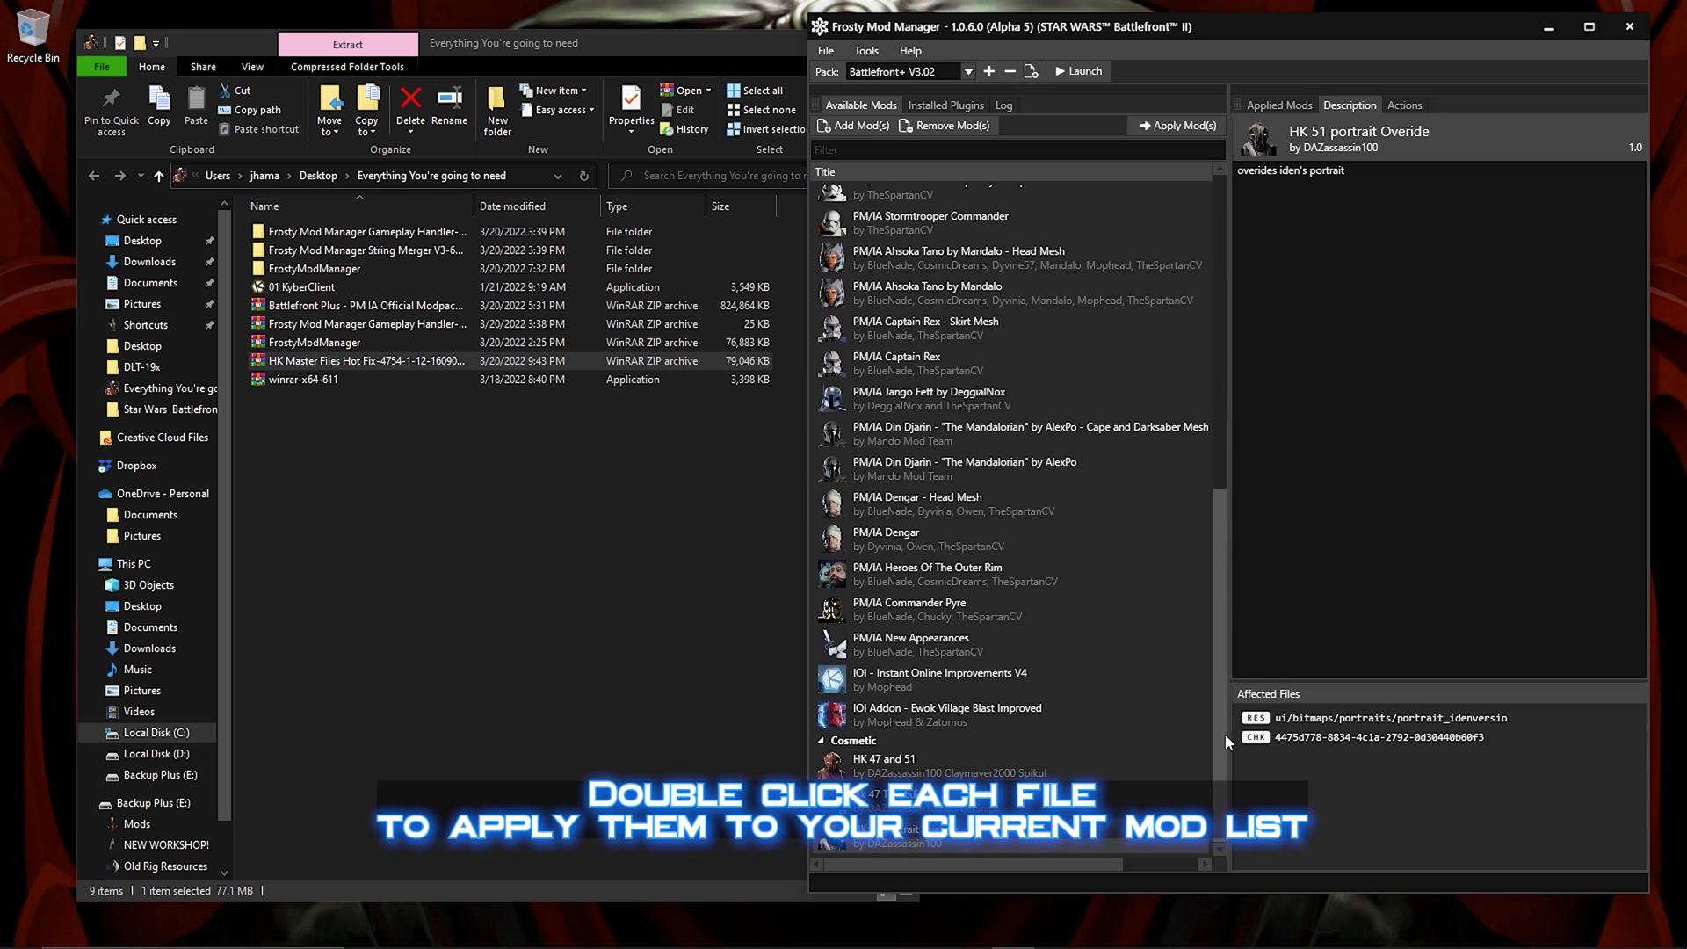
double_click(1053, 761)
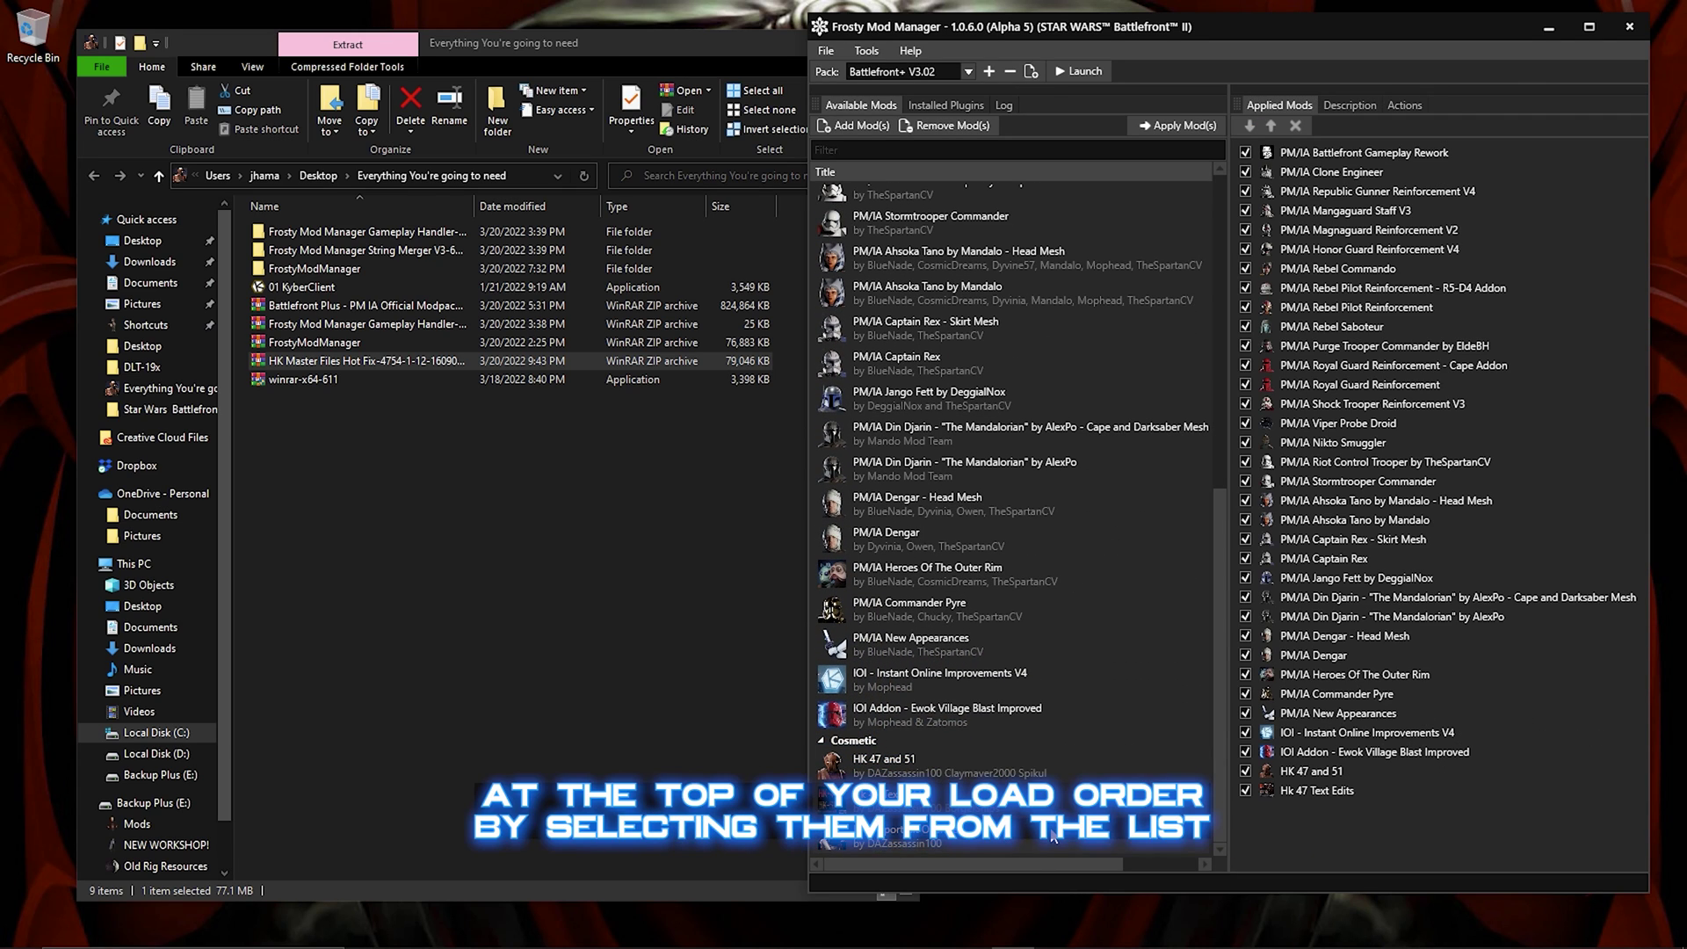
Raise HK 47 and 51, Hk 47 Text Edits and HK 51 portrait Overide to the top of the load order, in that sequence.
click(1317, 770)
click(1271, 126)
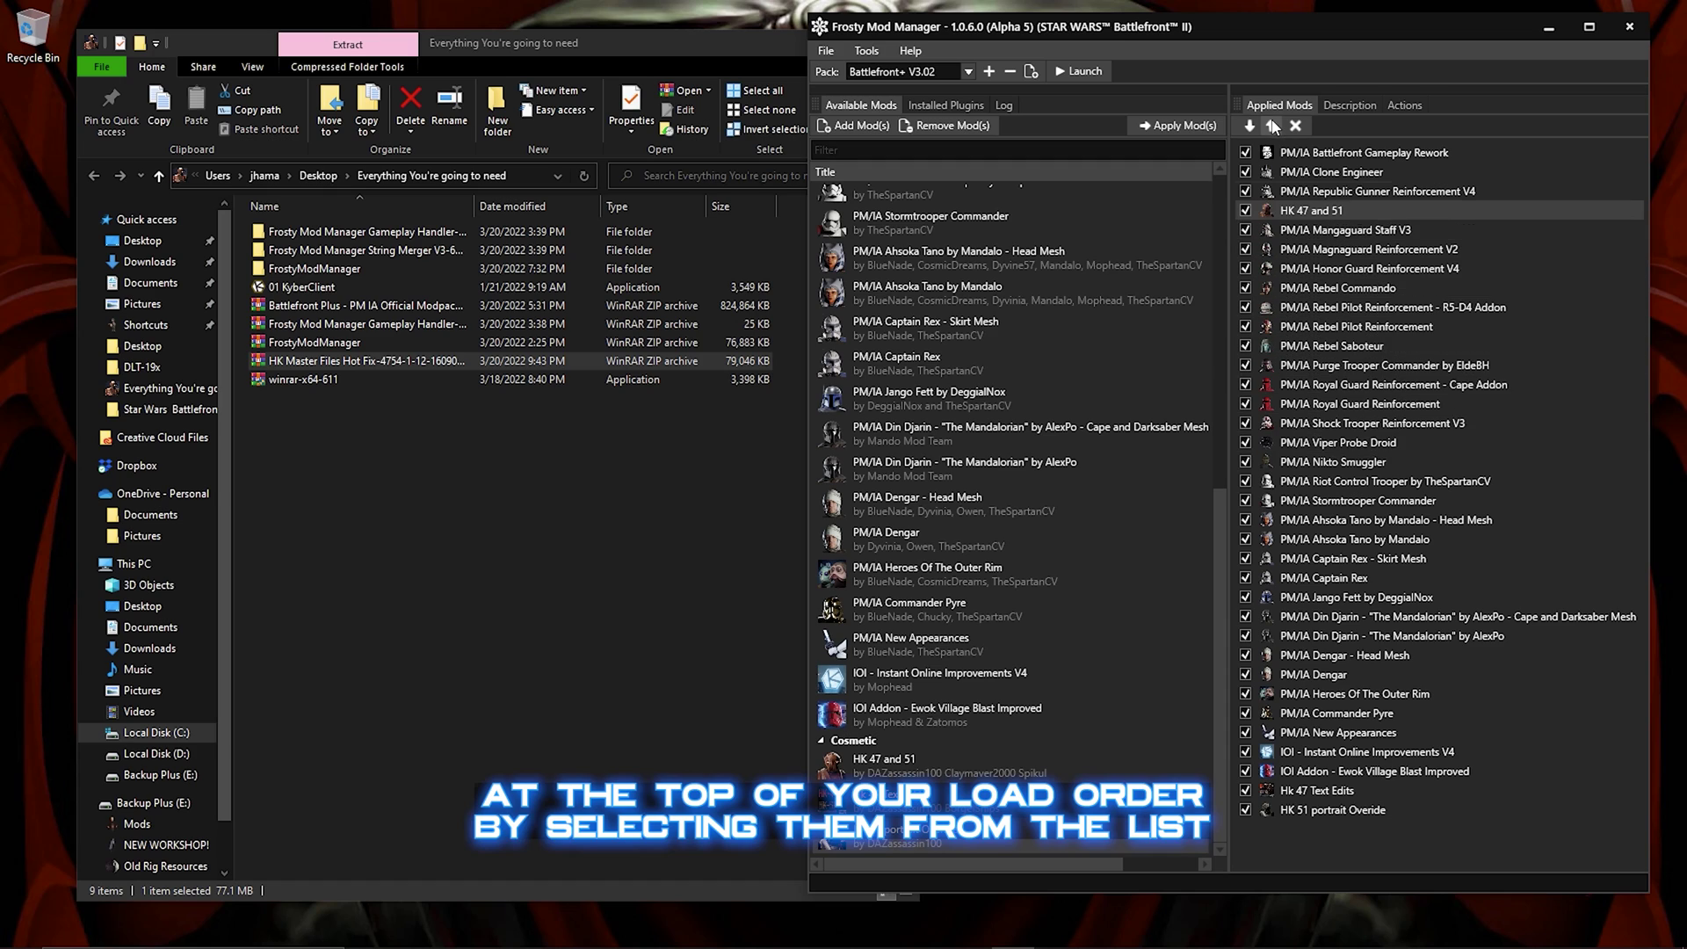
click(1271, 126)
click(1271, 125)
click(1271, 126)
click(1327, 790)
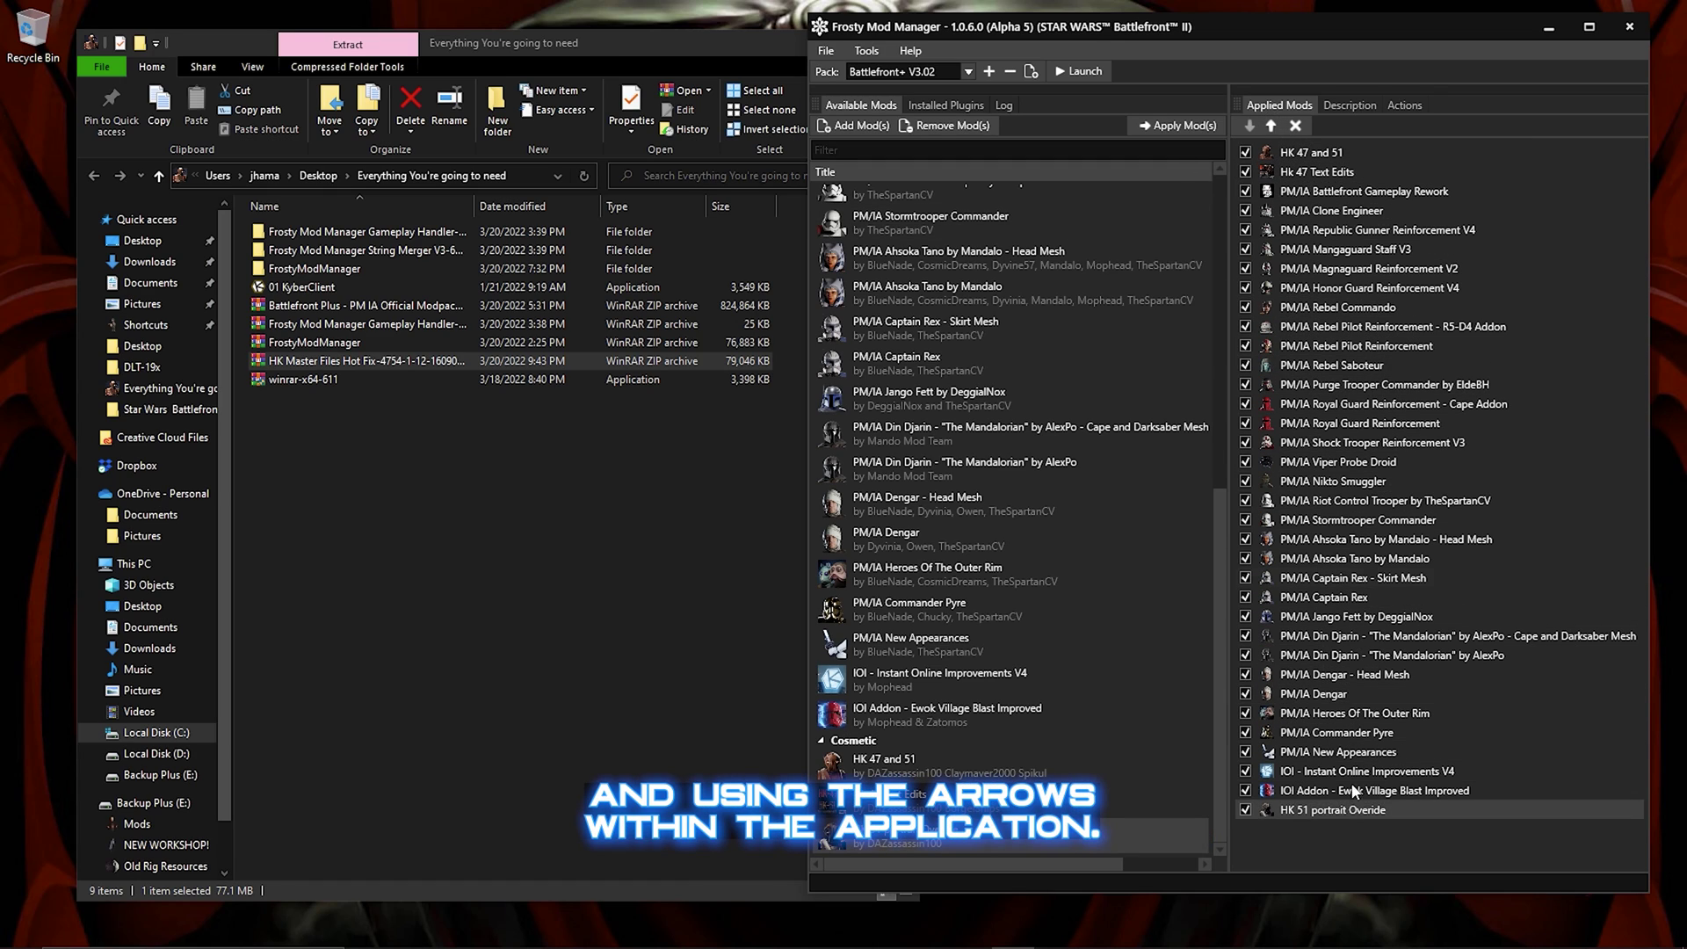
click(1272, 126)
click(1272, 125)
click(1272, 125)
click(1271, 126)
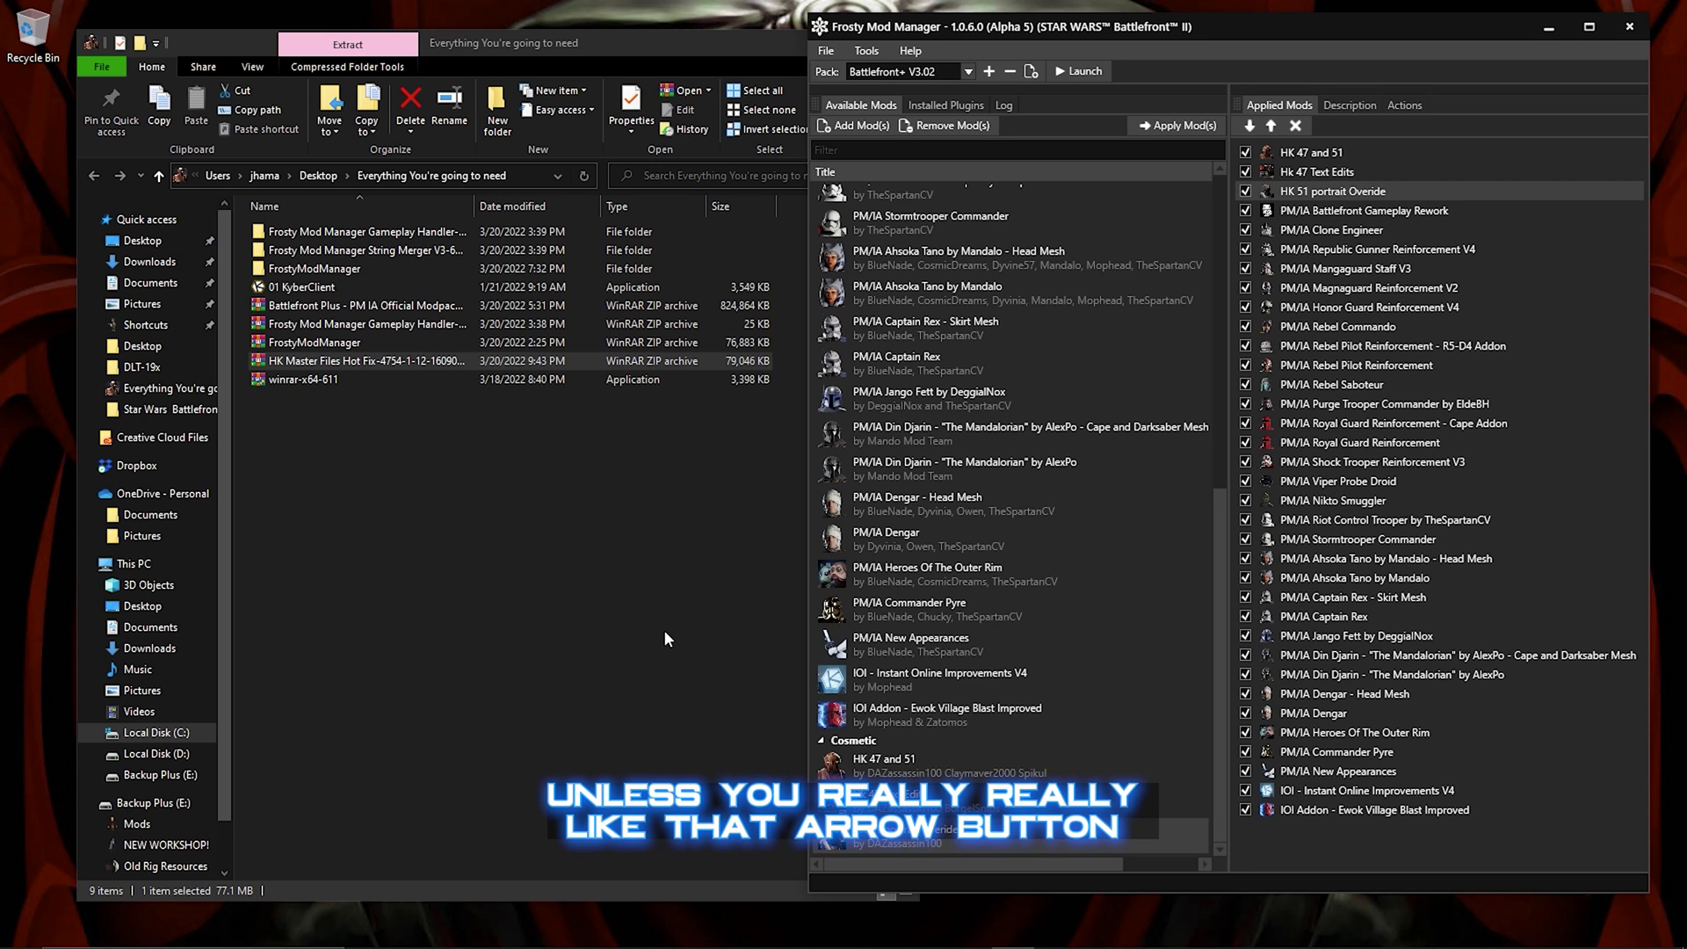
Allow Windows Command Processor to make changes to the device.
mouse_move(767, 929)
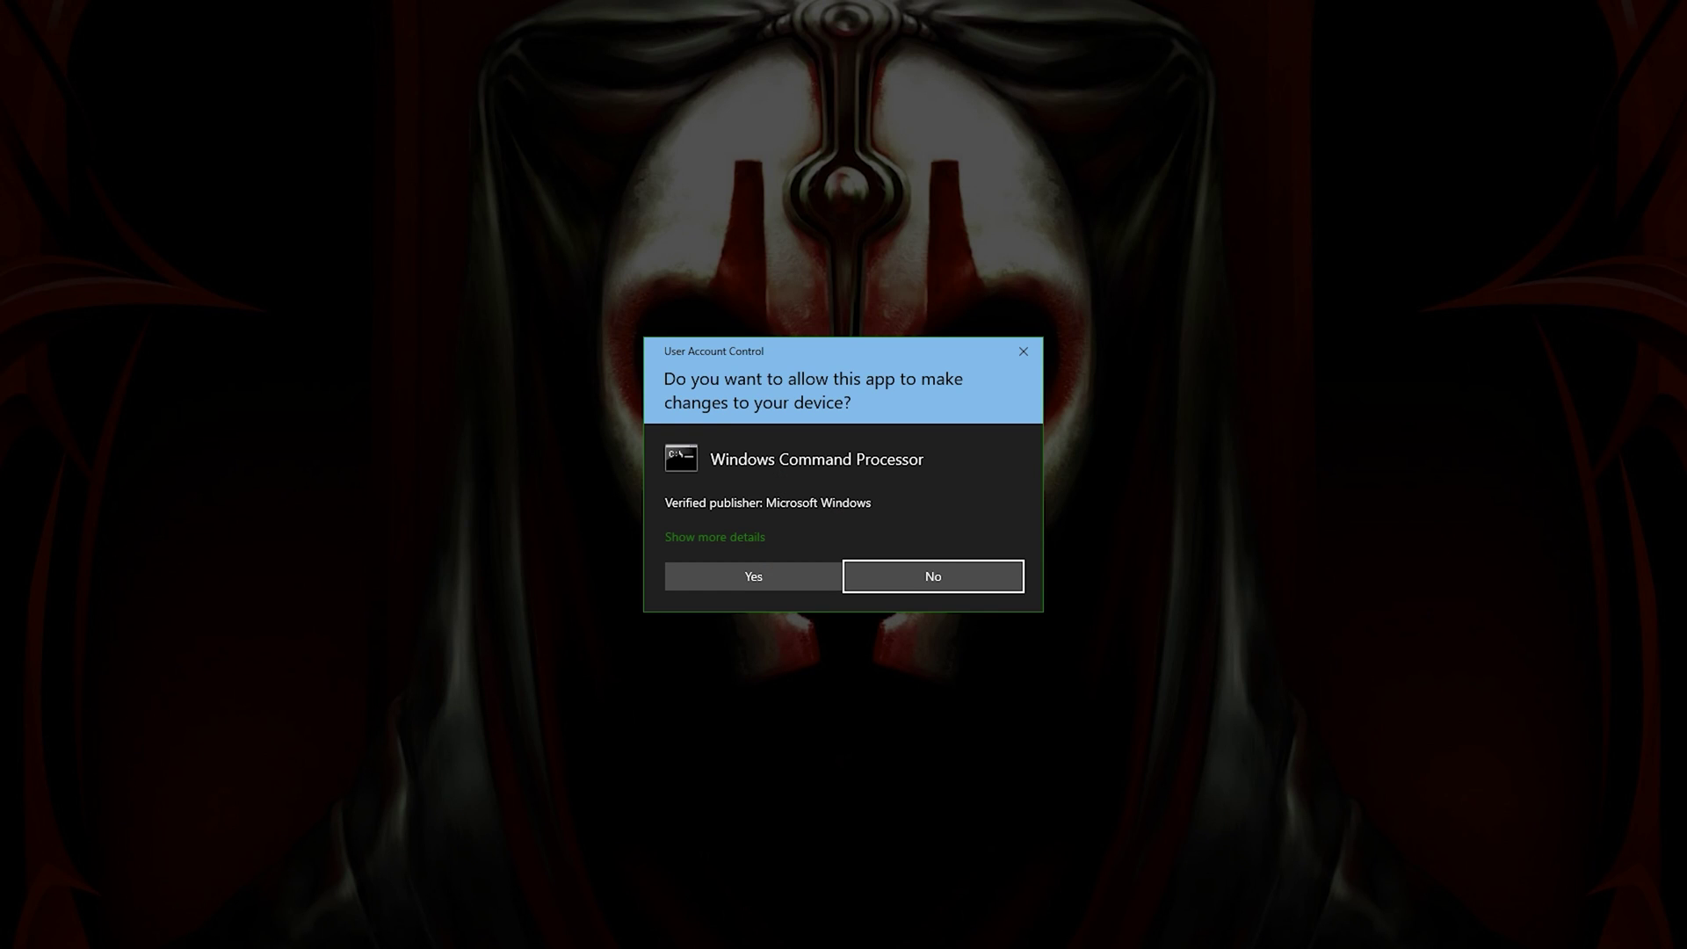
click(753, 577)
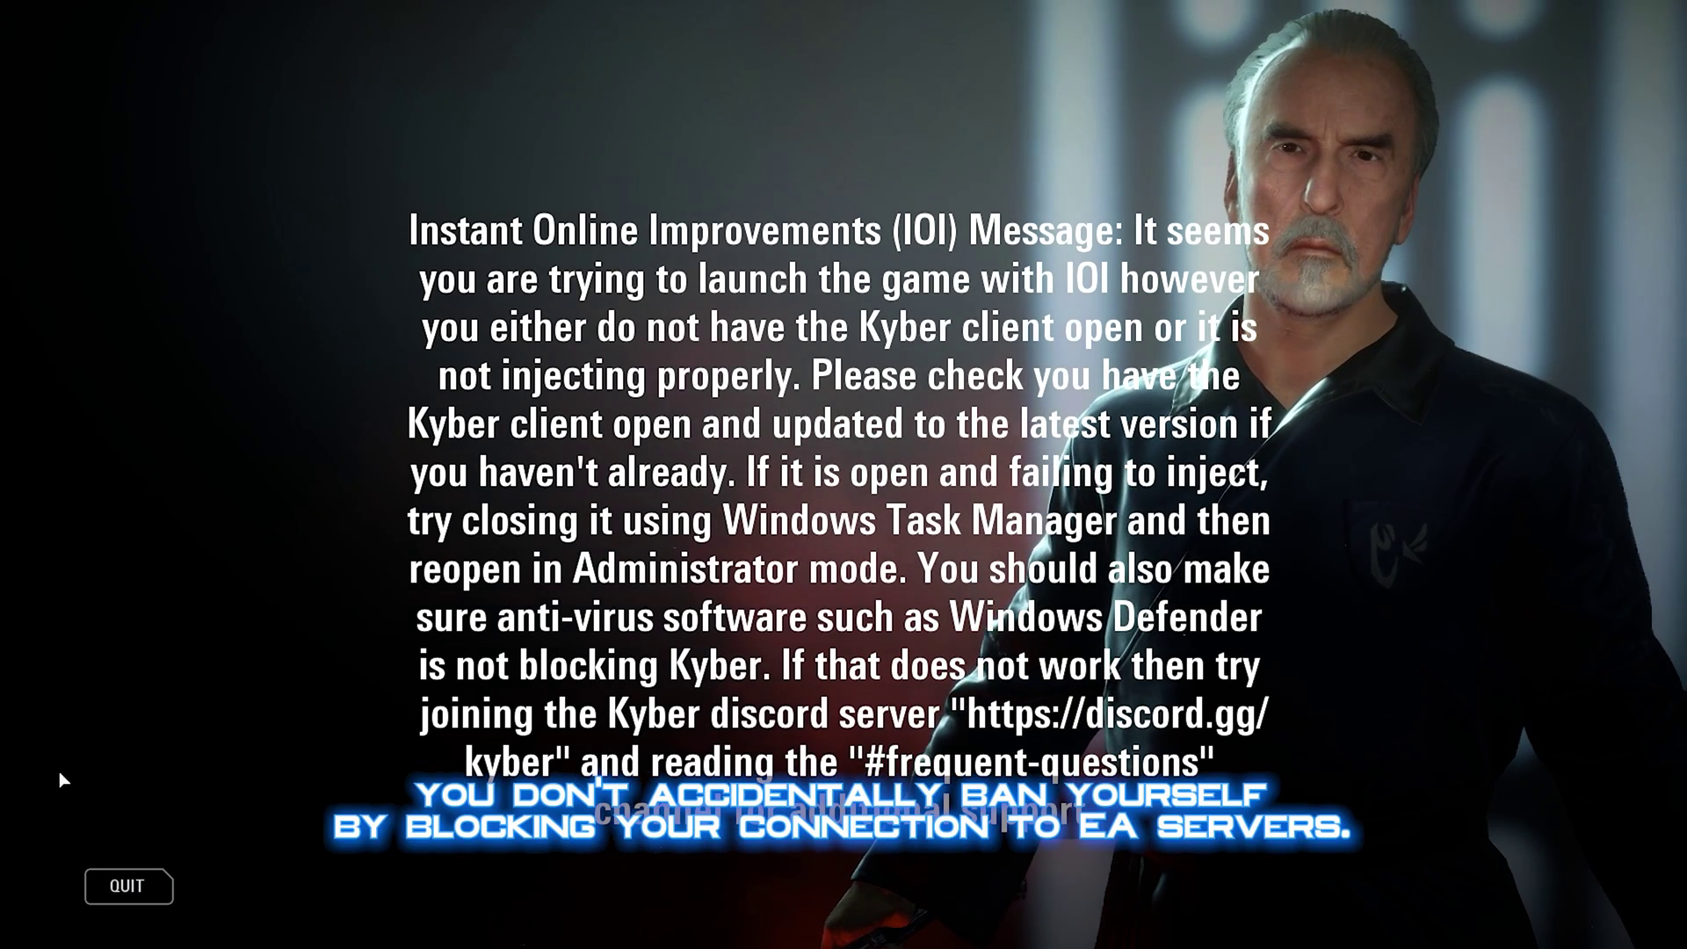
Quit the game and run 01 KyberClient from the "Everything You're going to need" folder.
click(122, 900)
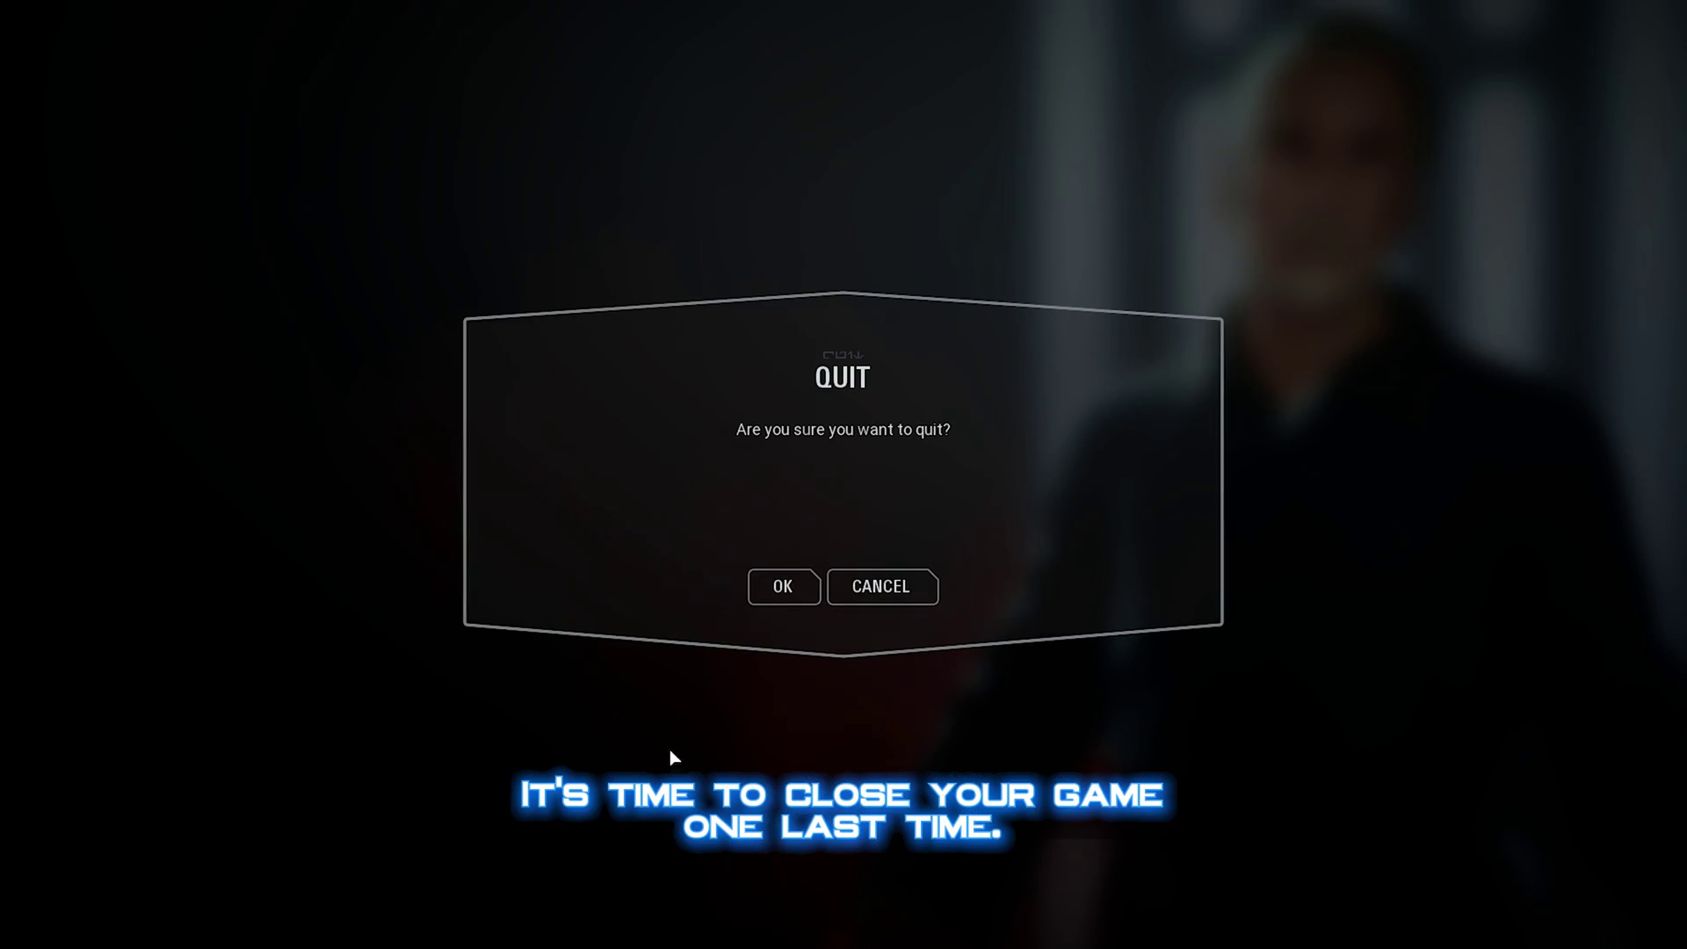
click(793, 584)
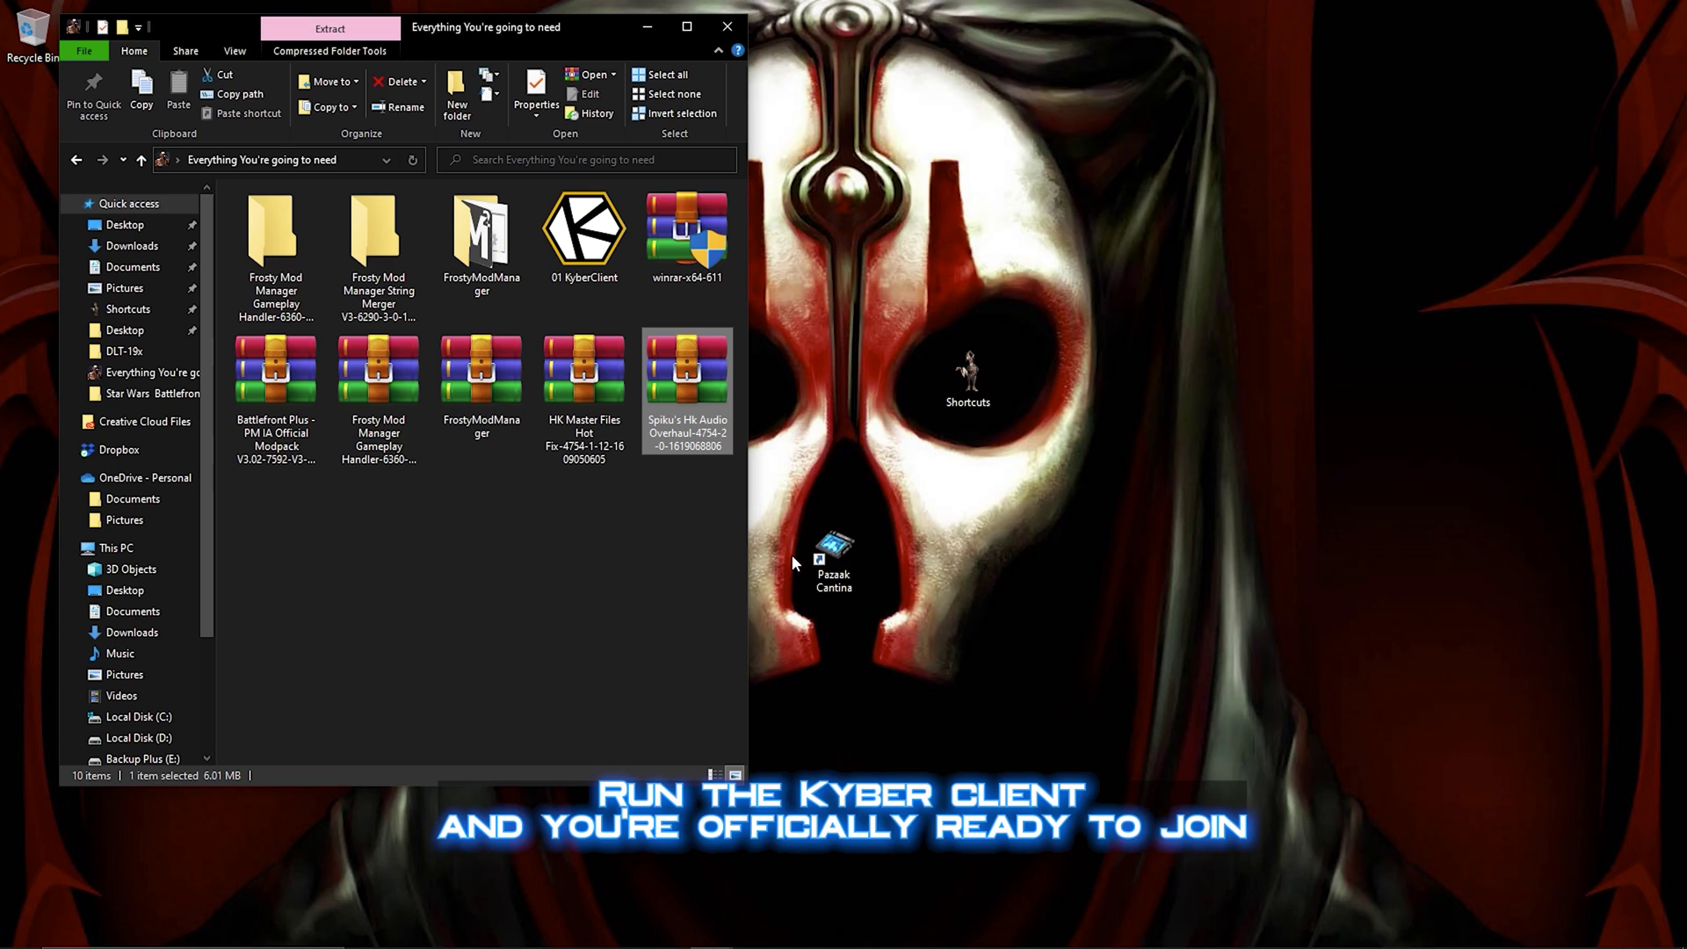
double_click(615, 263)
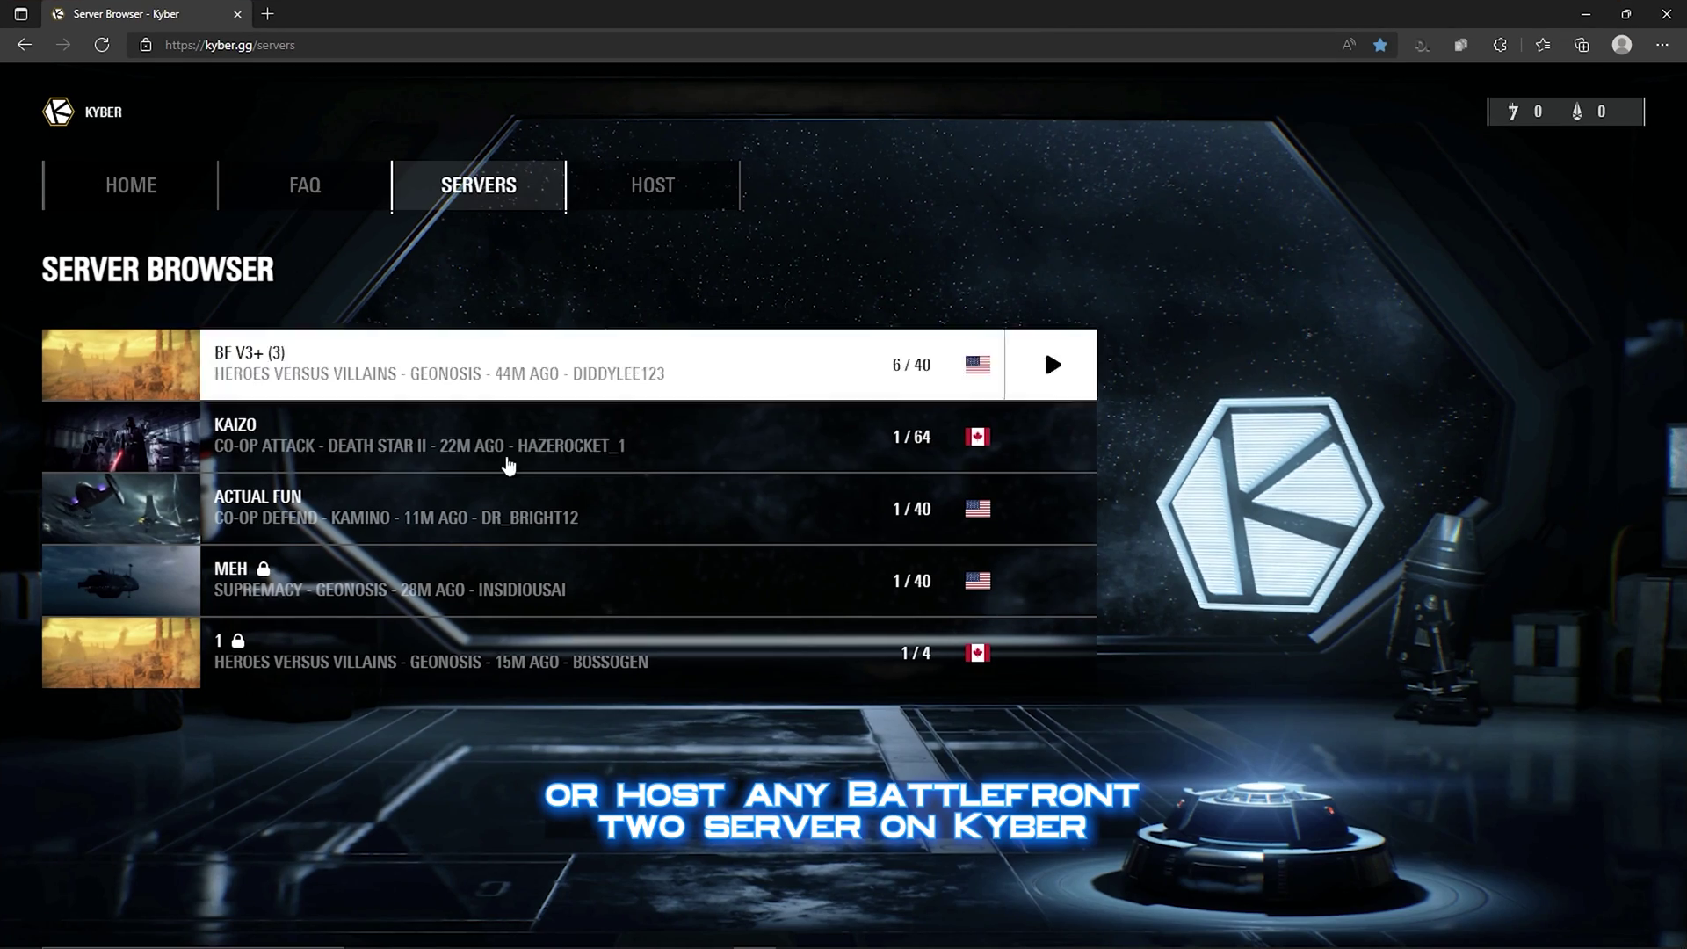
Select the BF V3+ (3) server in the Kyber server browser and look through the remaining listed servers.
click(531, 379)
scroll(896, 615, down, 10)
click(892, 856)
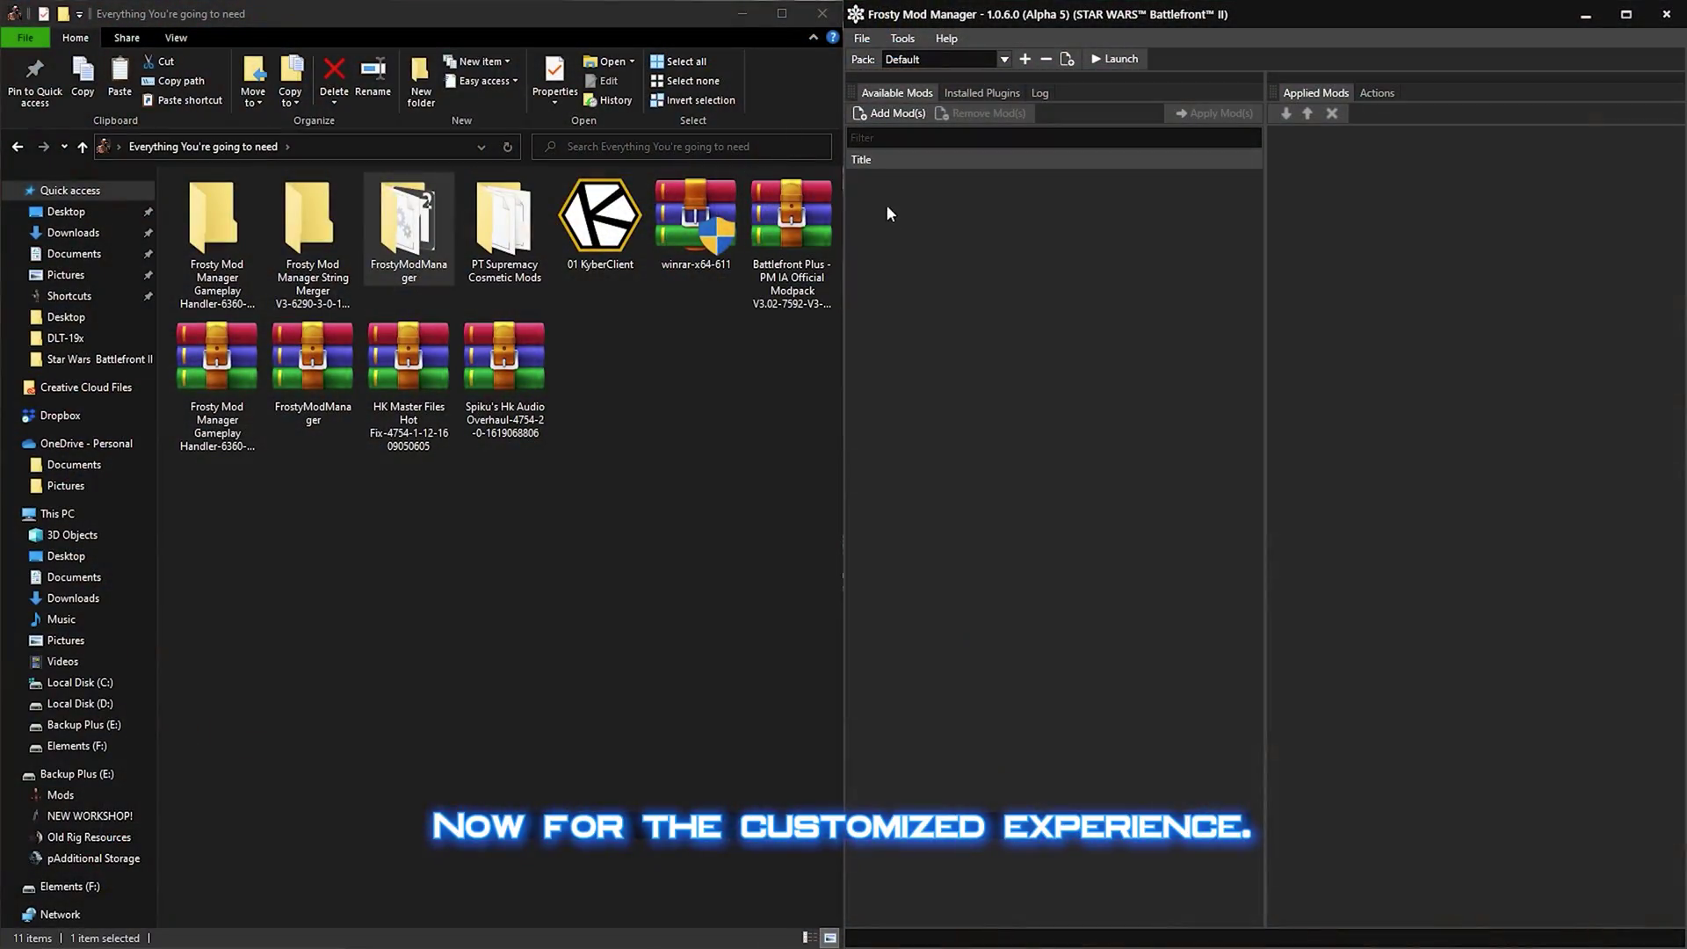
Open the PT Supremacy Cosmetic Mods folder and create a new Frosty Mod Manager pack named PT Sup.
double_click(493, 224)
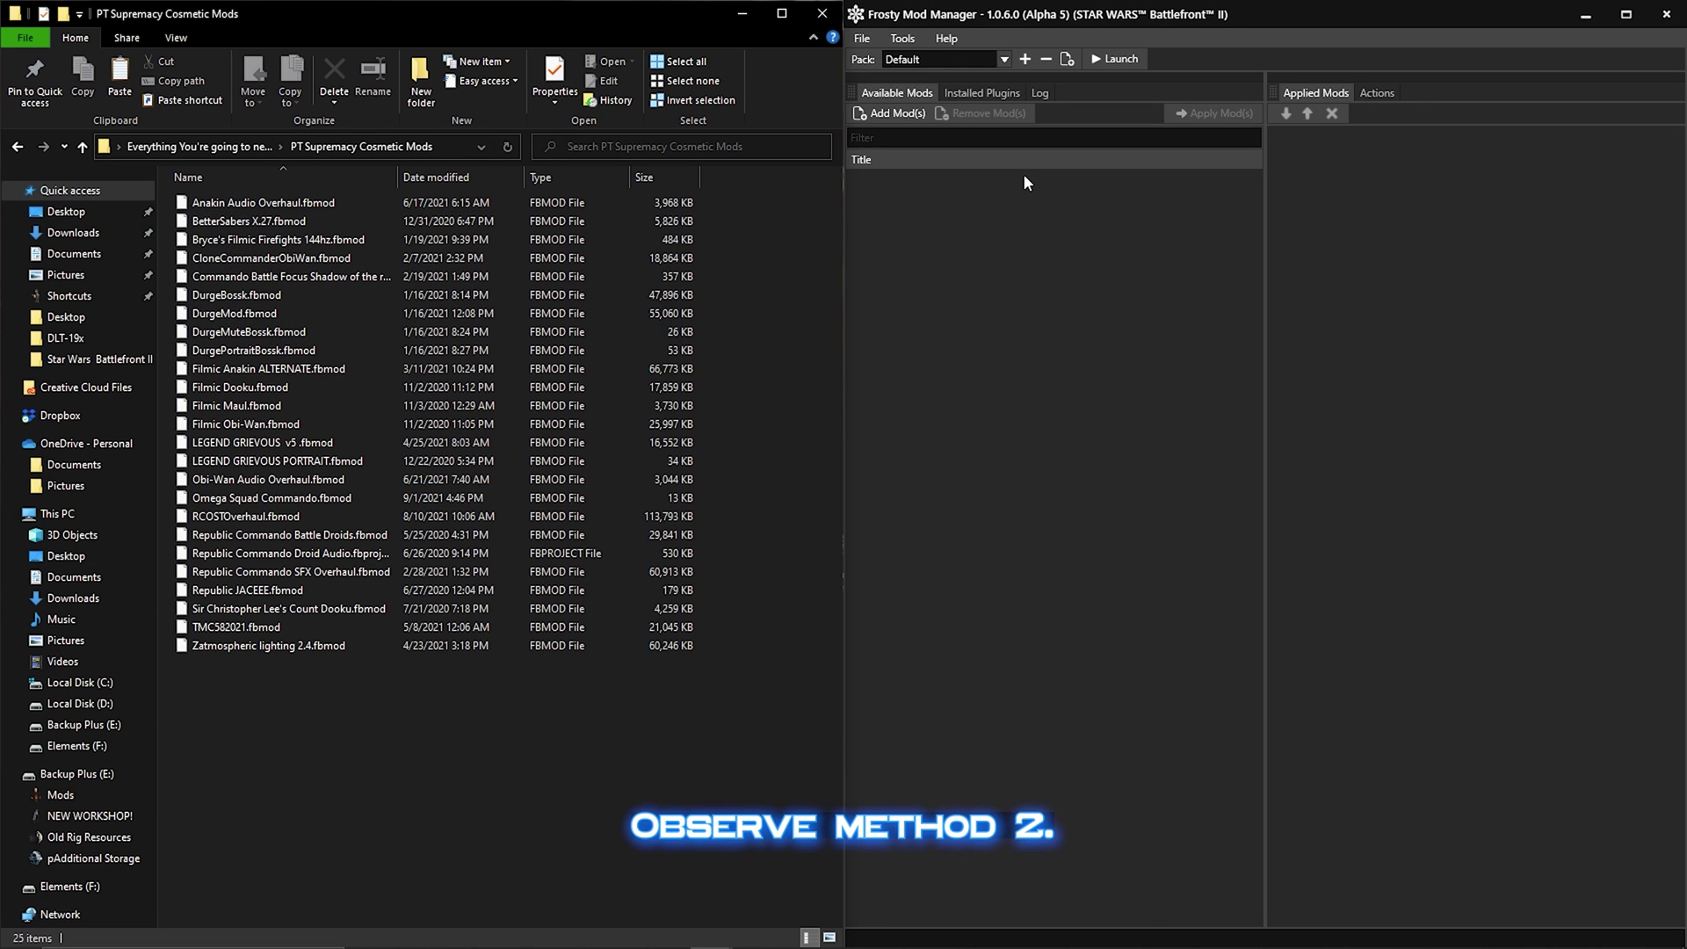
click(1029, 60)
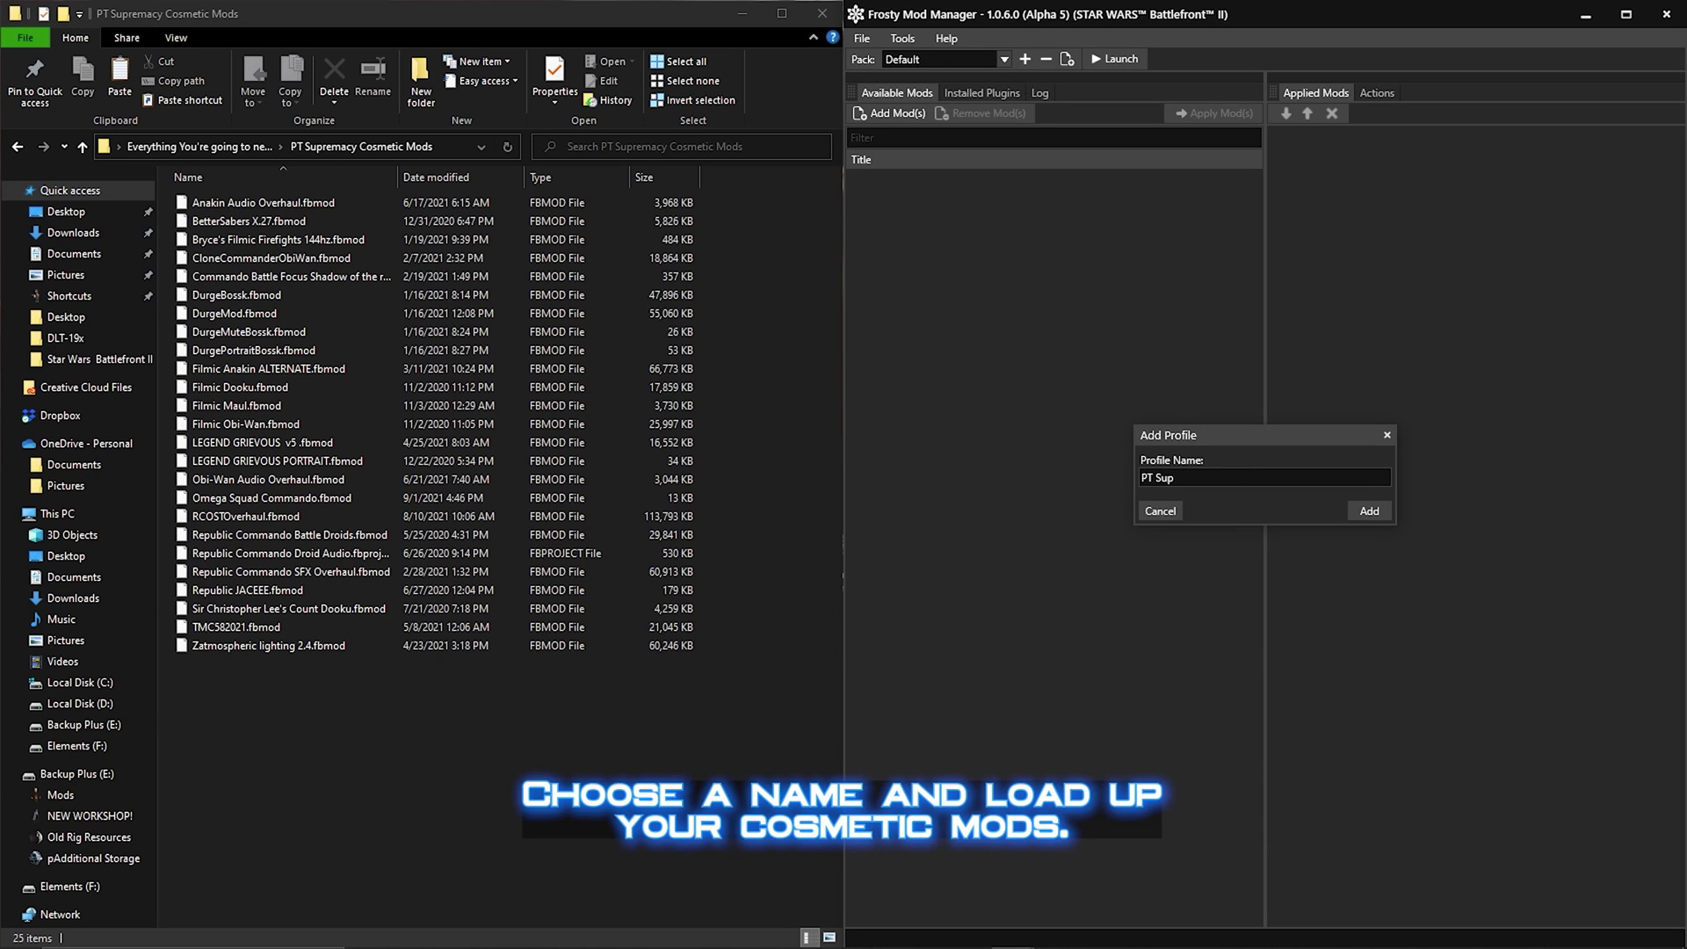
click(1367, 509)
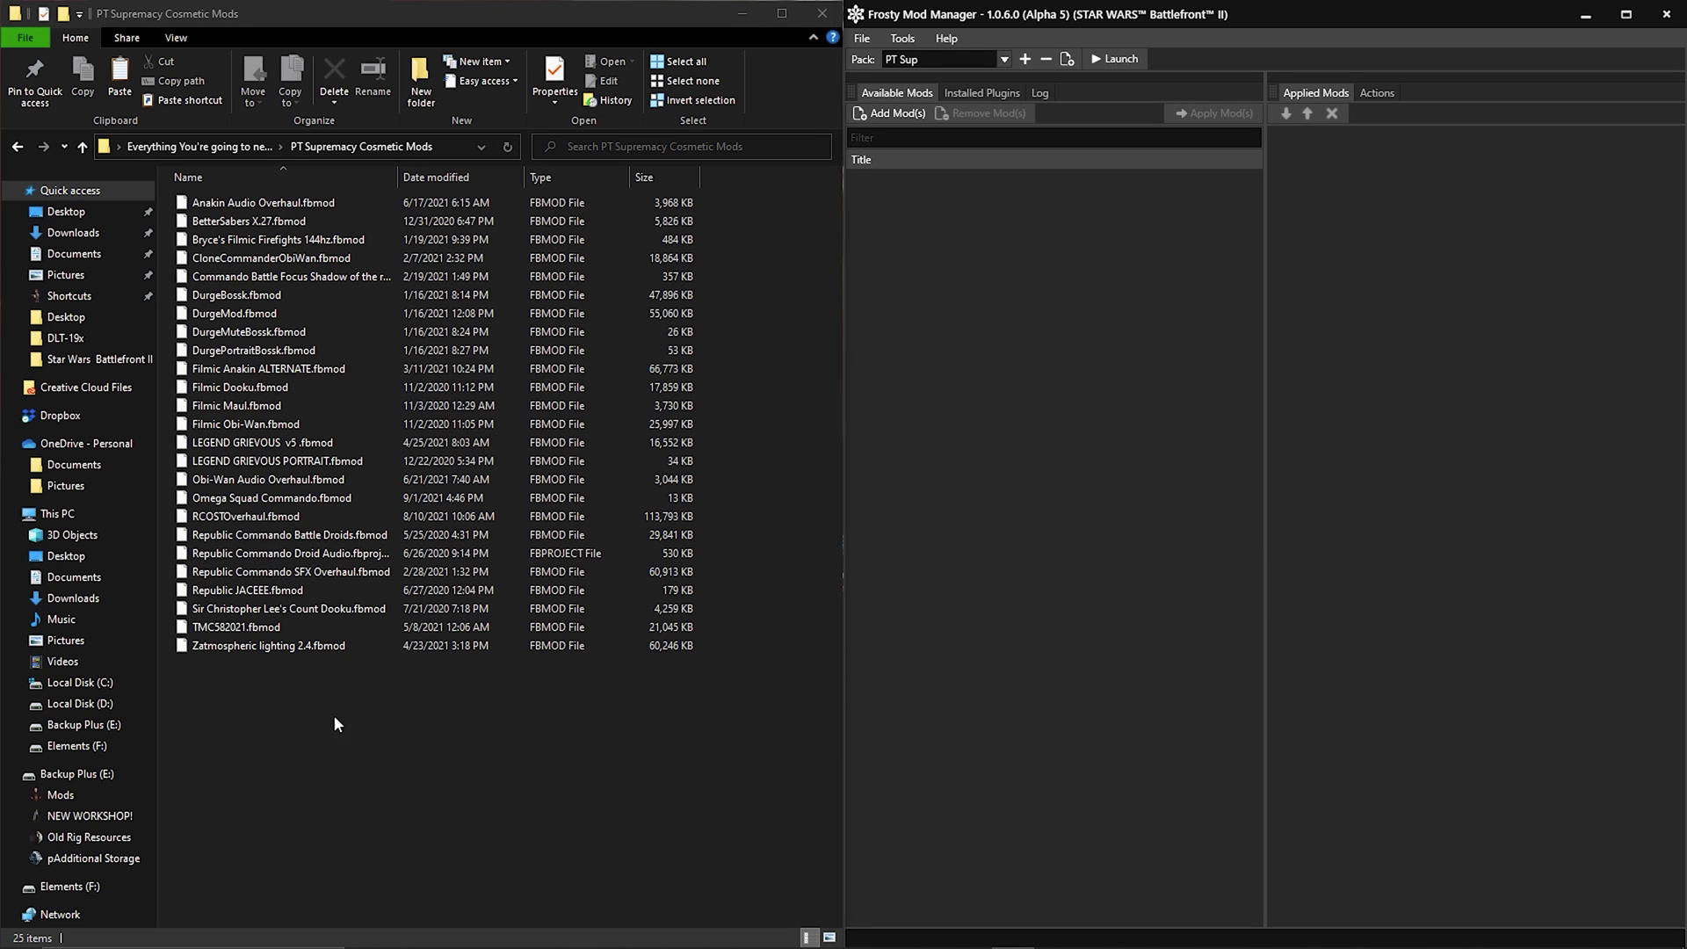
Import all the files from the PT Supremacy Cosmetic Mods folder into Frosty Mod Manager.
drag(334, 714, 354, 206)
drag(1106, 459, 1105, 462)
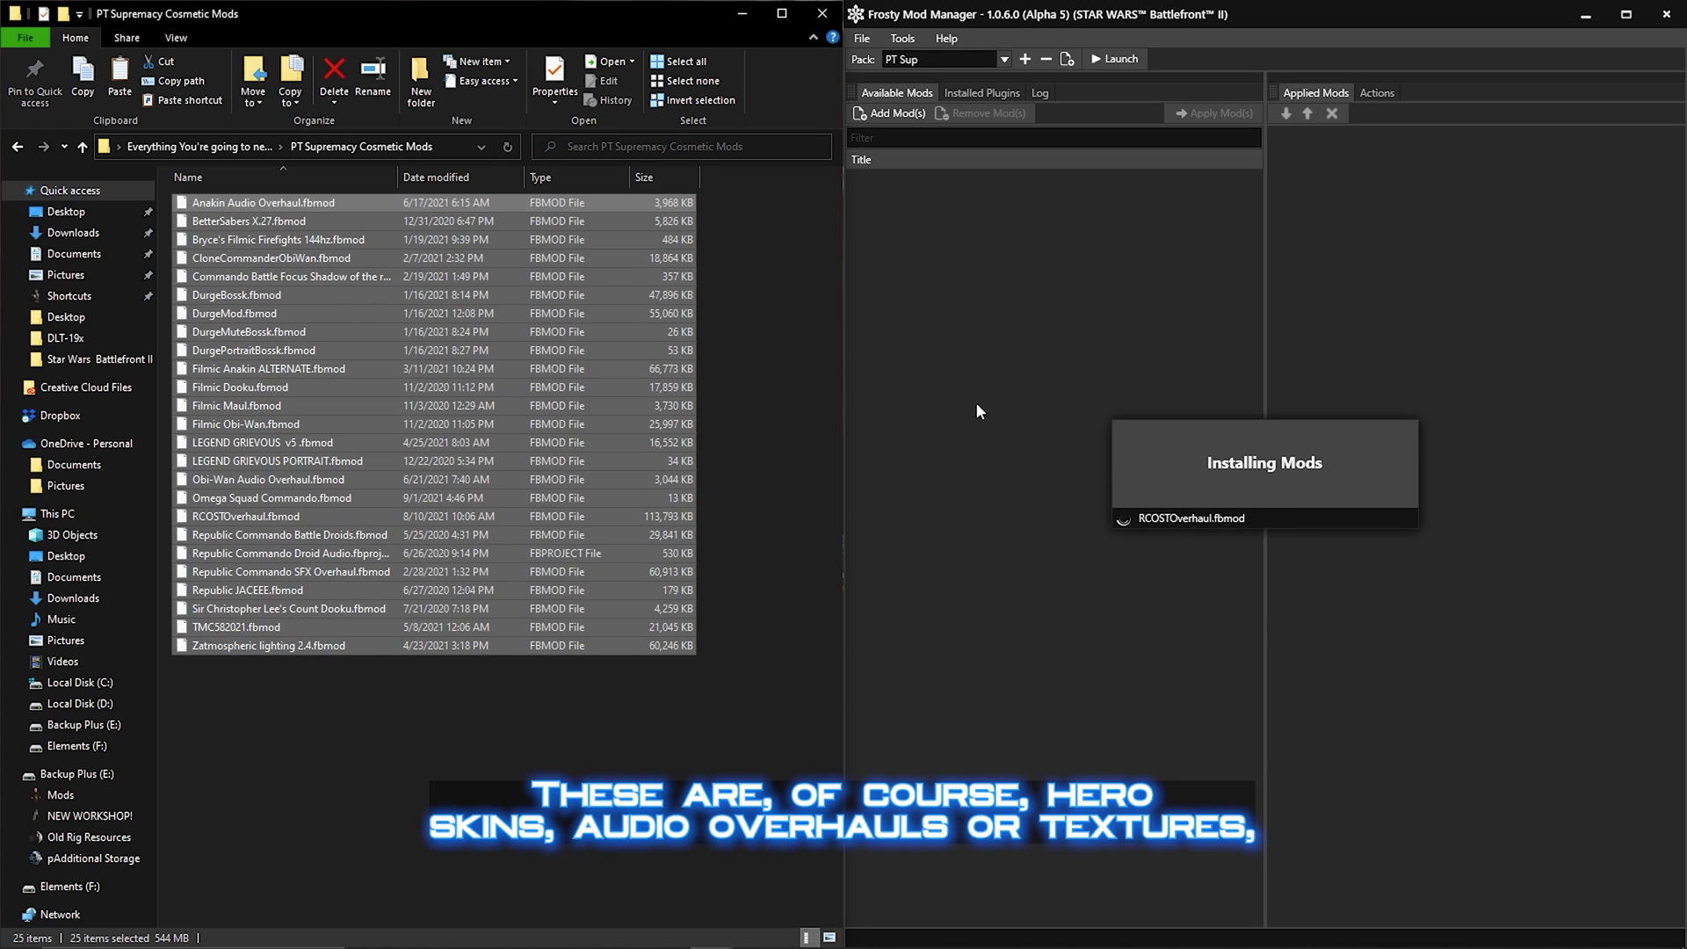
key(Return)
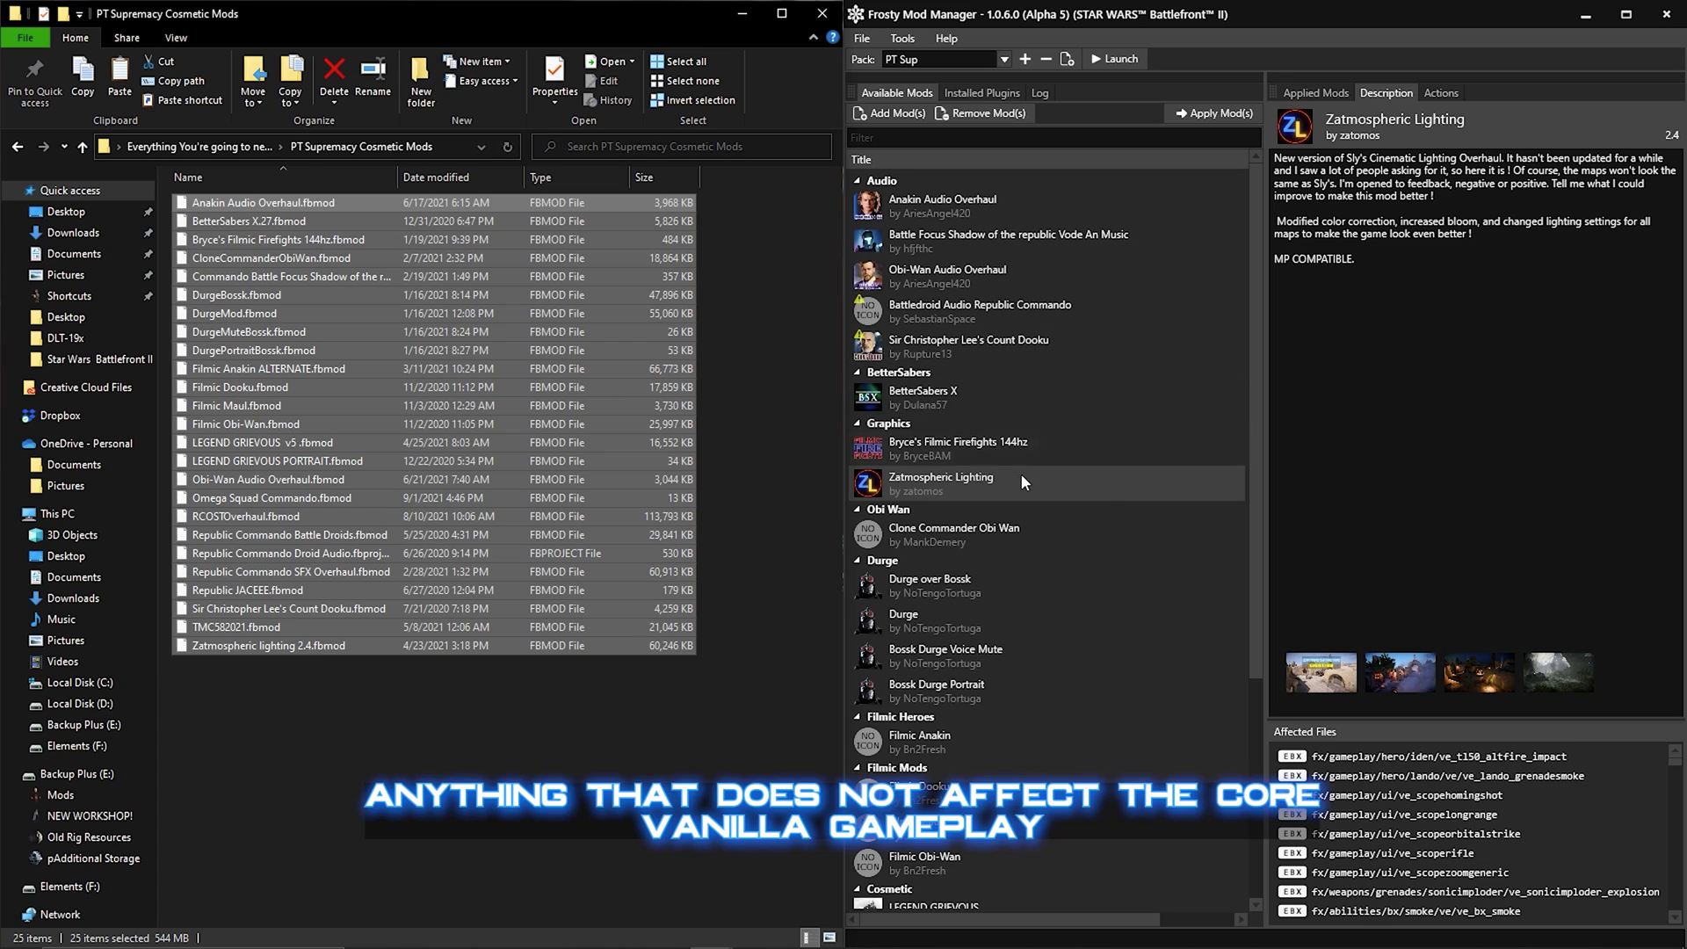
Apply Zatmospheric Lighting, Bryce's Filmic Firefights, BetterSabers X, the audio and SFX mods, Temuera Morrison Clones, Filmic Anakin and Filmic Dooku to the pack.
double_click(1024, 480)
double_click(957, 442)
double_click(923, 391)
double_click(966, 340)
scroll(1037, 615, down, 5)
scroll(1037, 842, up, 5)
double_click(919, 735)
double_click(1001, 791)
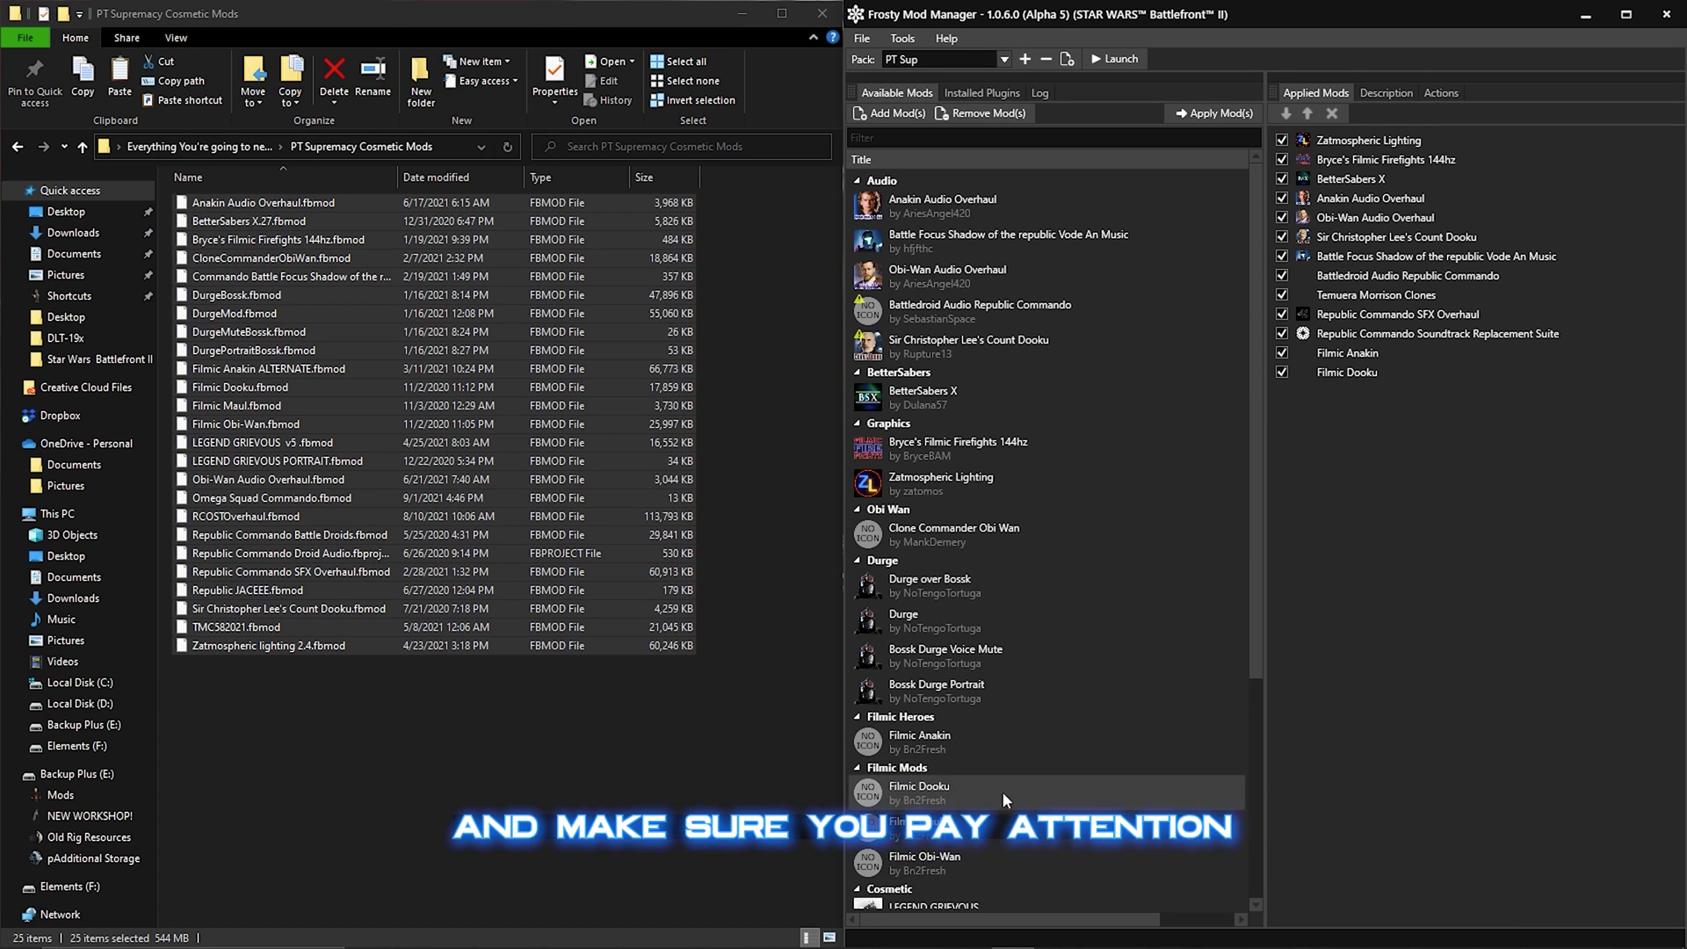
Apply Filmic Maul, Filmic Obi-Wan, the Durge over Bossk mods, Omega Squad Commandos, Clone Commander Obi Wan, both LEGEND GRIEVOUS mods and Republic Commando Battle Droids.
double_click(919, 820)
double_click(924, 856)
double_click(936, 684)
double_click(946, 648)
scroll(1045, 615, down, 4)
double_click(952, 681)
double_click(933, 594)
double_click(953, 214)
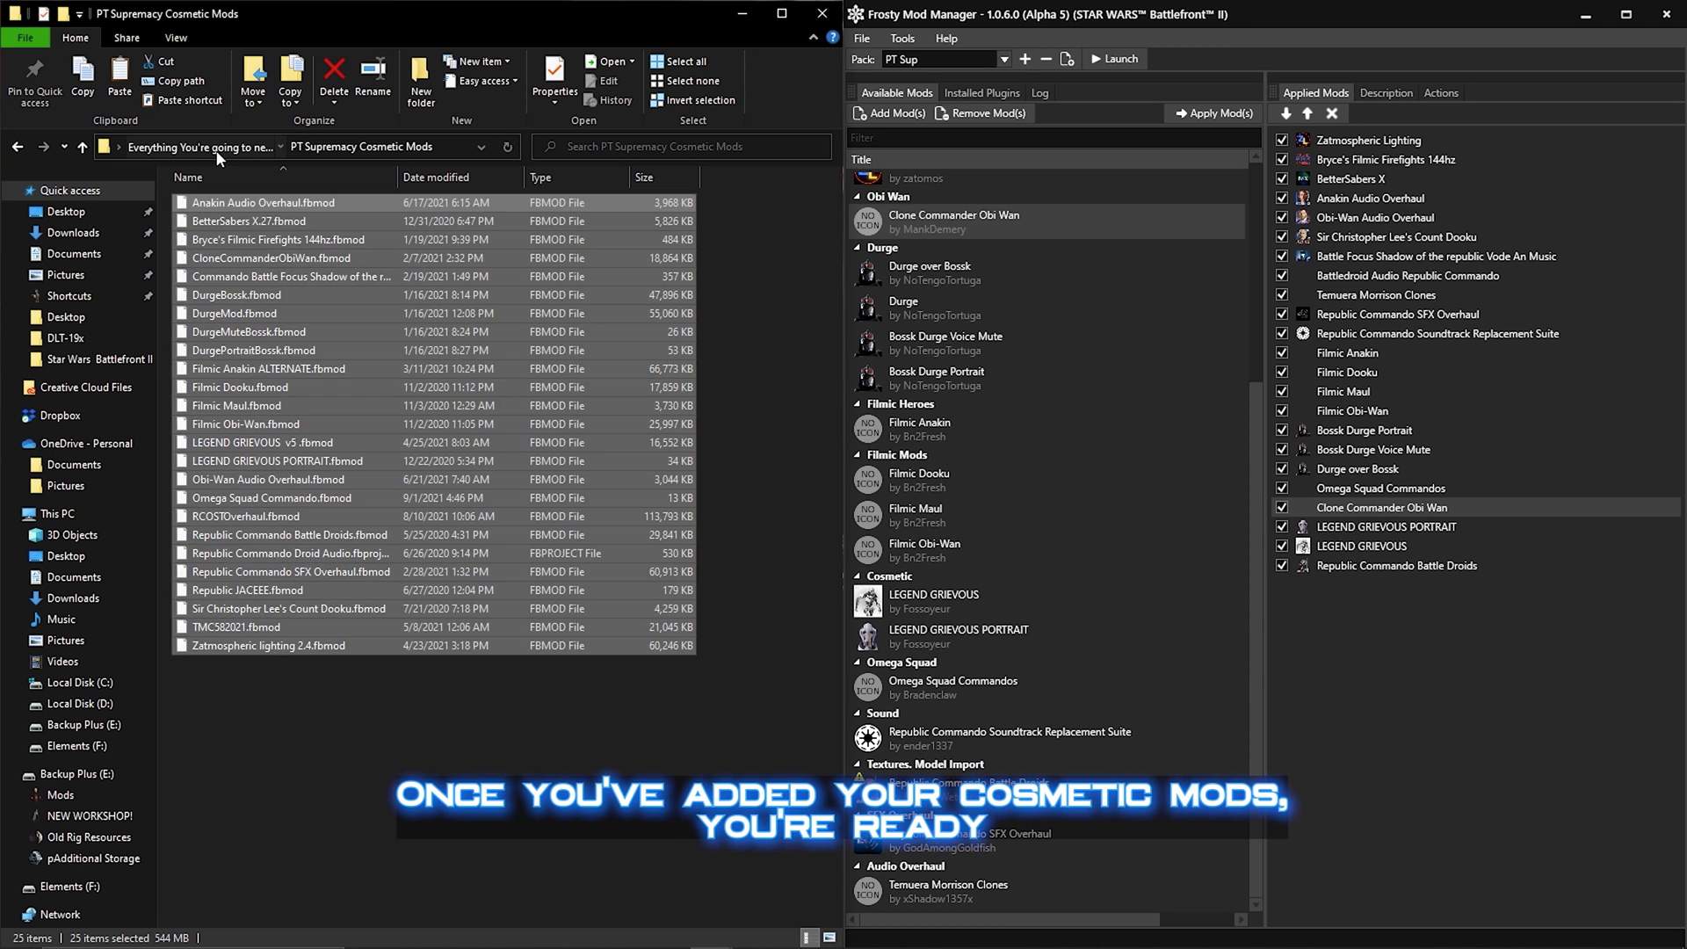
Import the Battlefront Plus - PM IA Official Modpack archive from the "Everything You're going to need" folder, keeping PT Sup as the active pack.
click(217, 150)
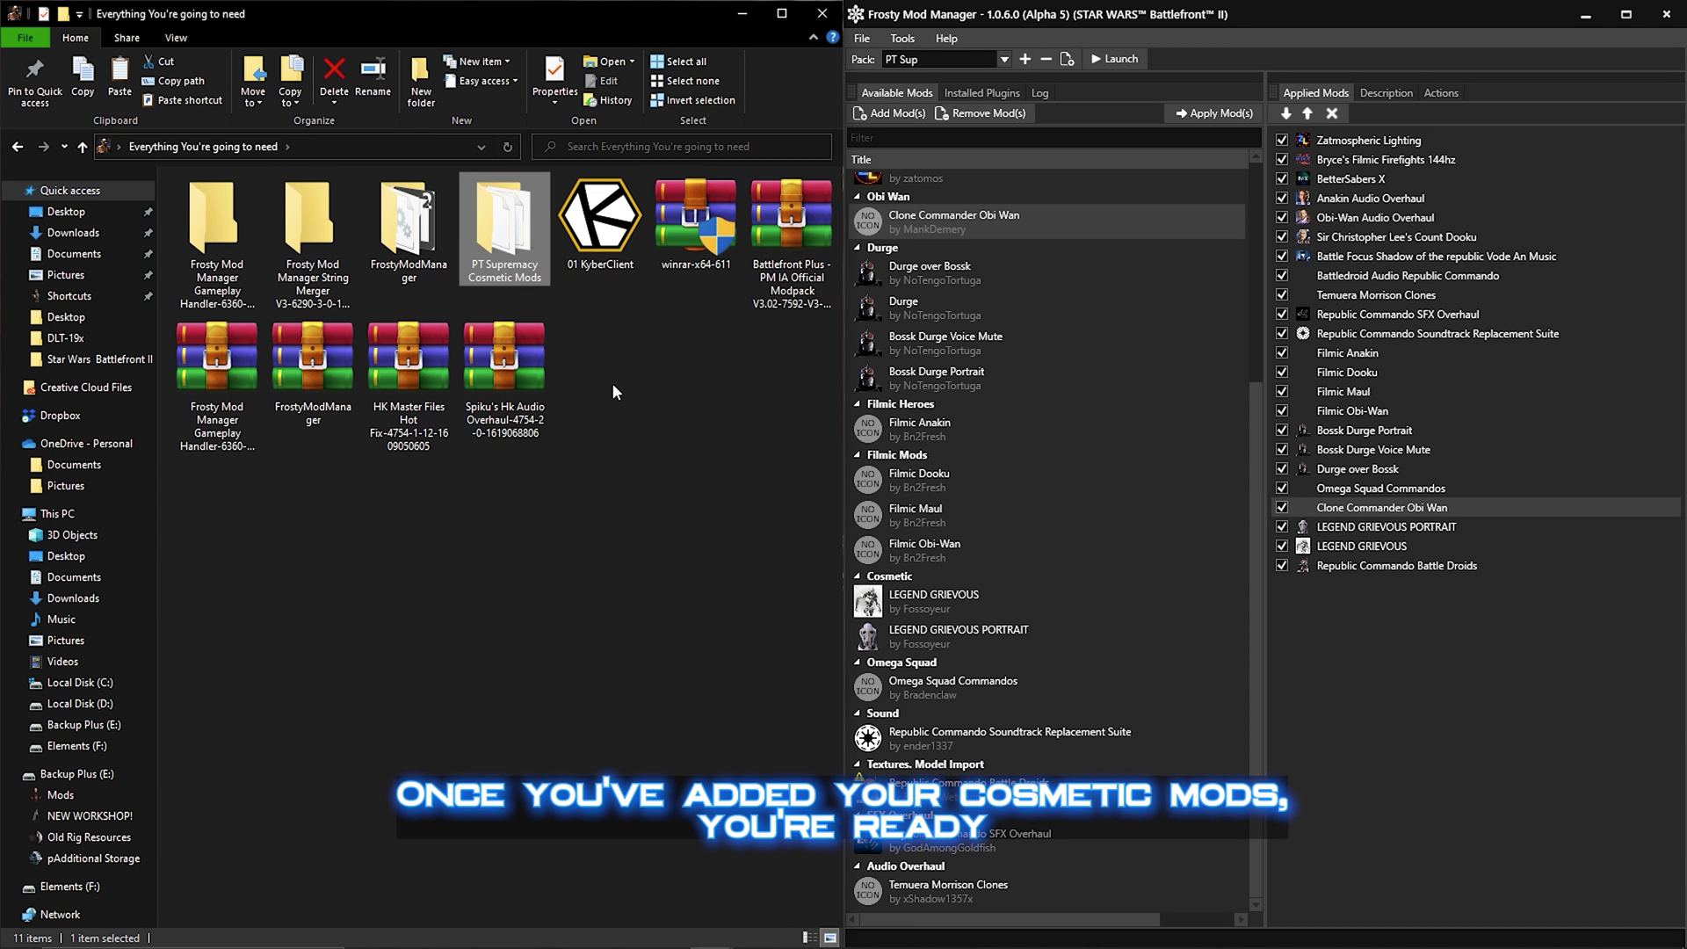
click(781, 206)
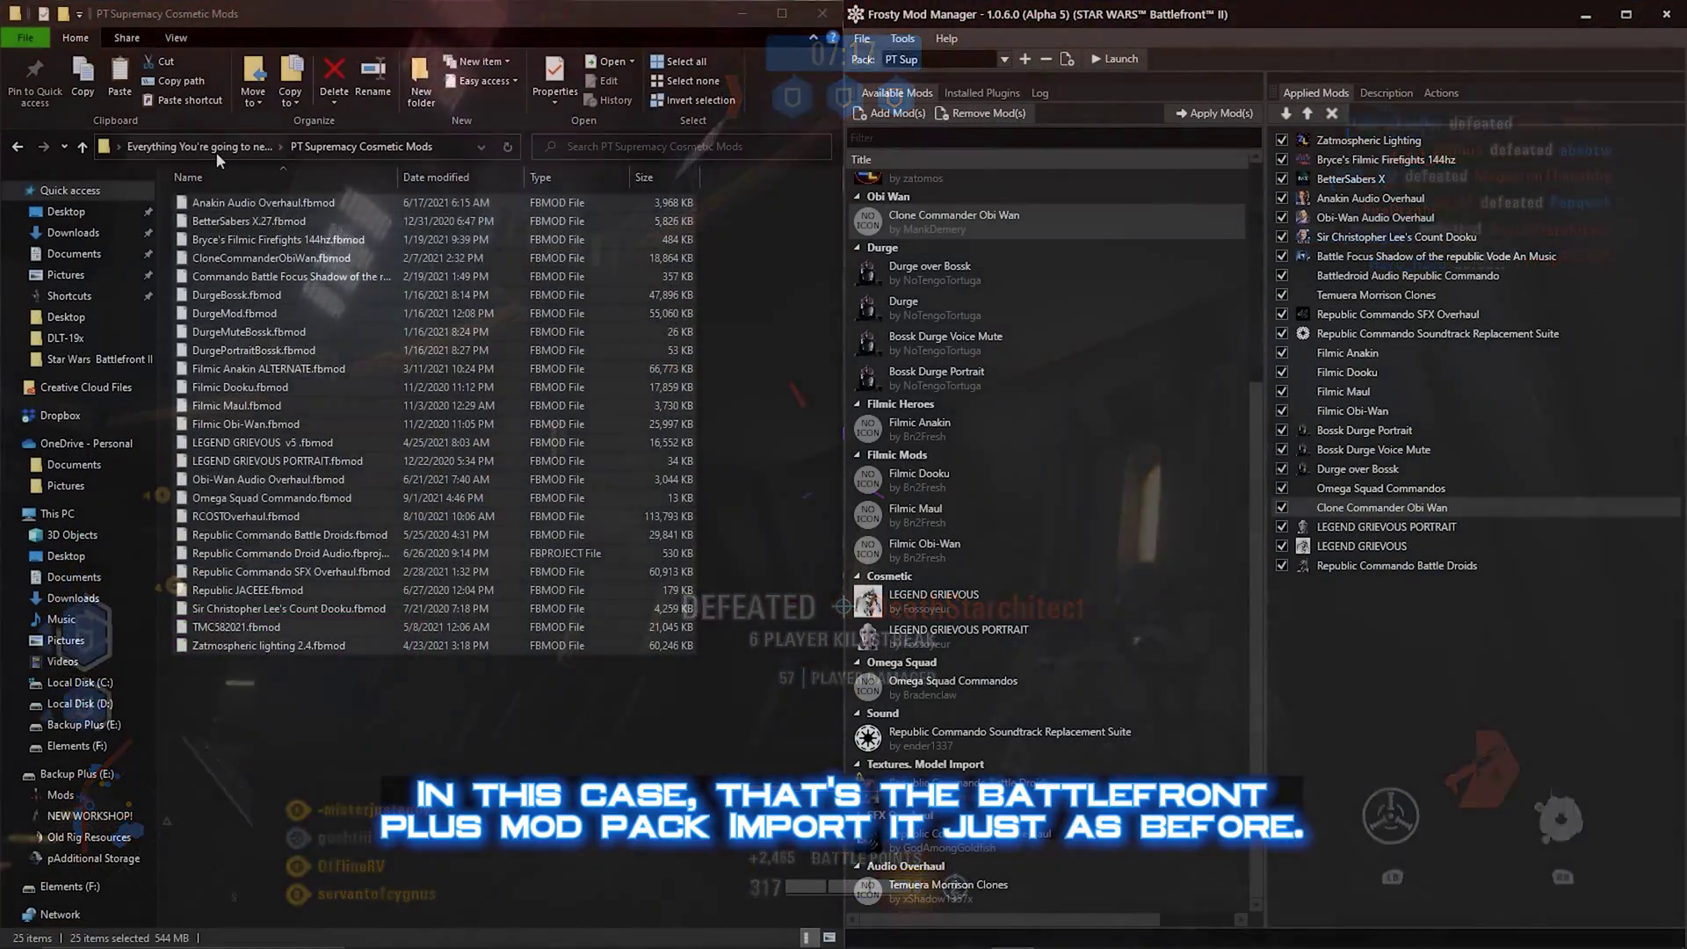
click(217, 151)
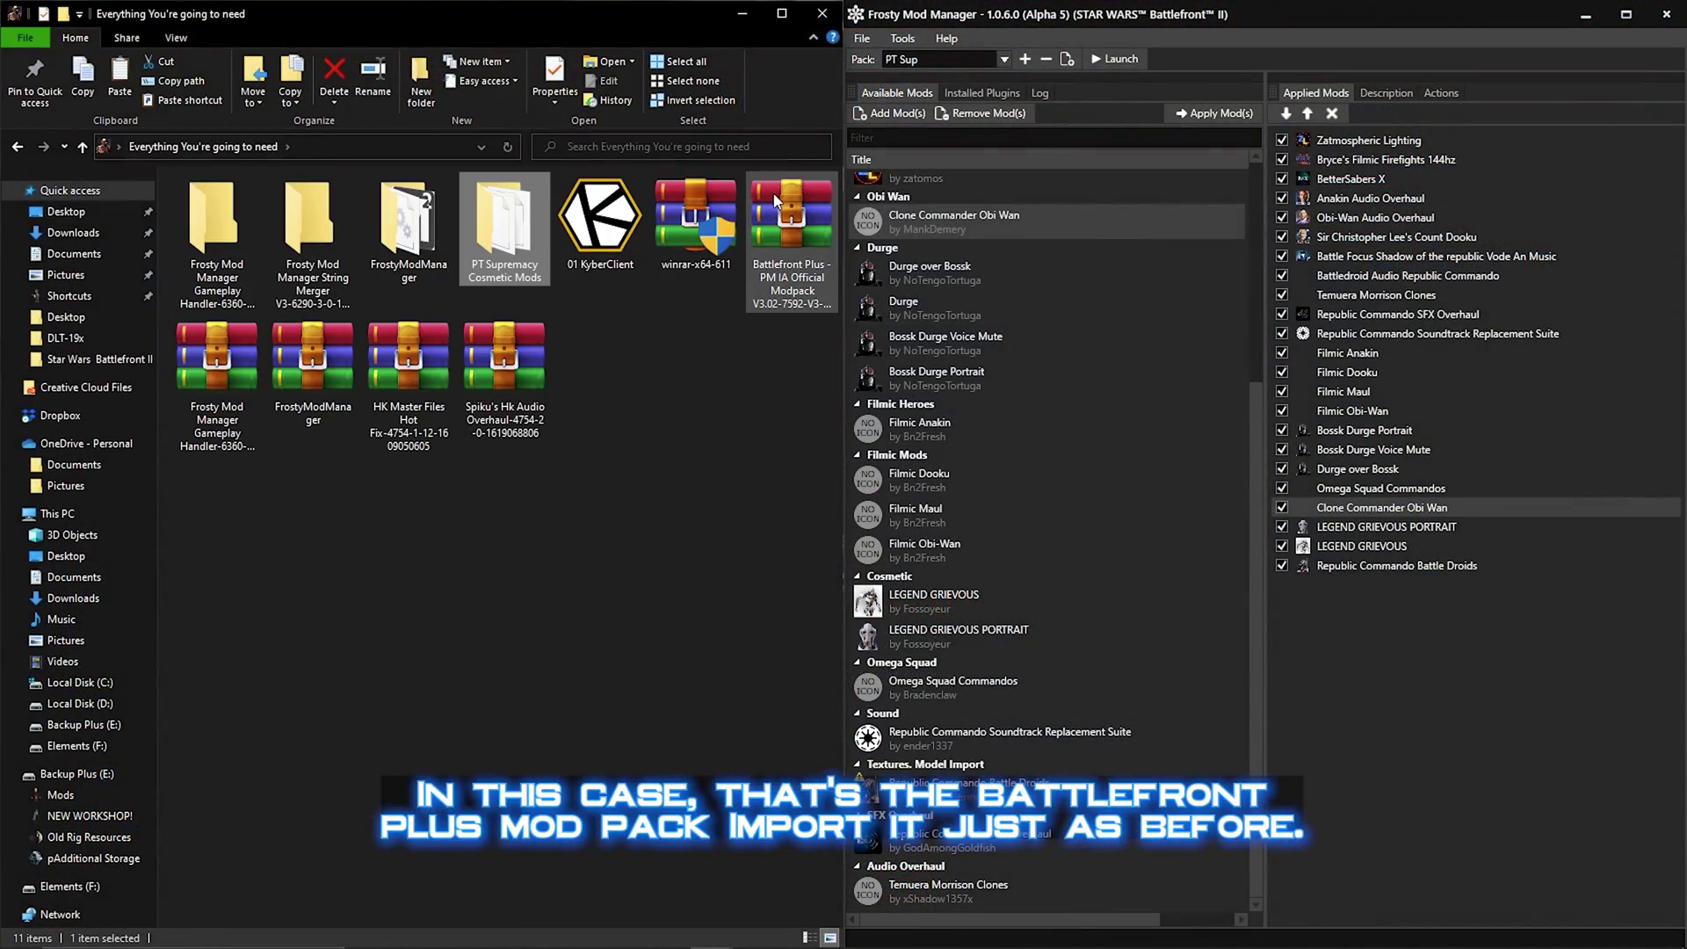
drag(777, 200, 1051, 439)
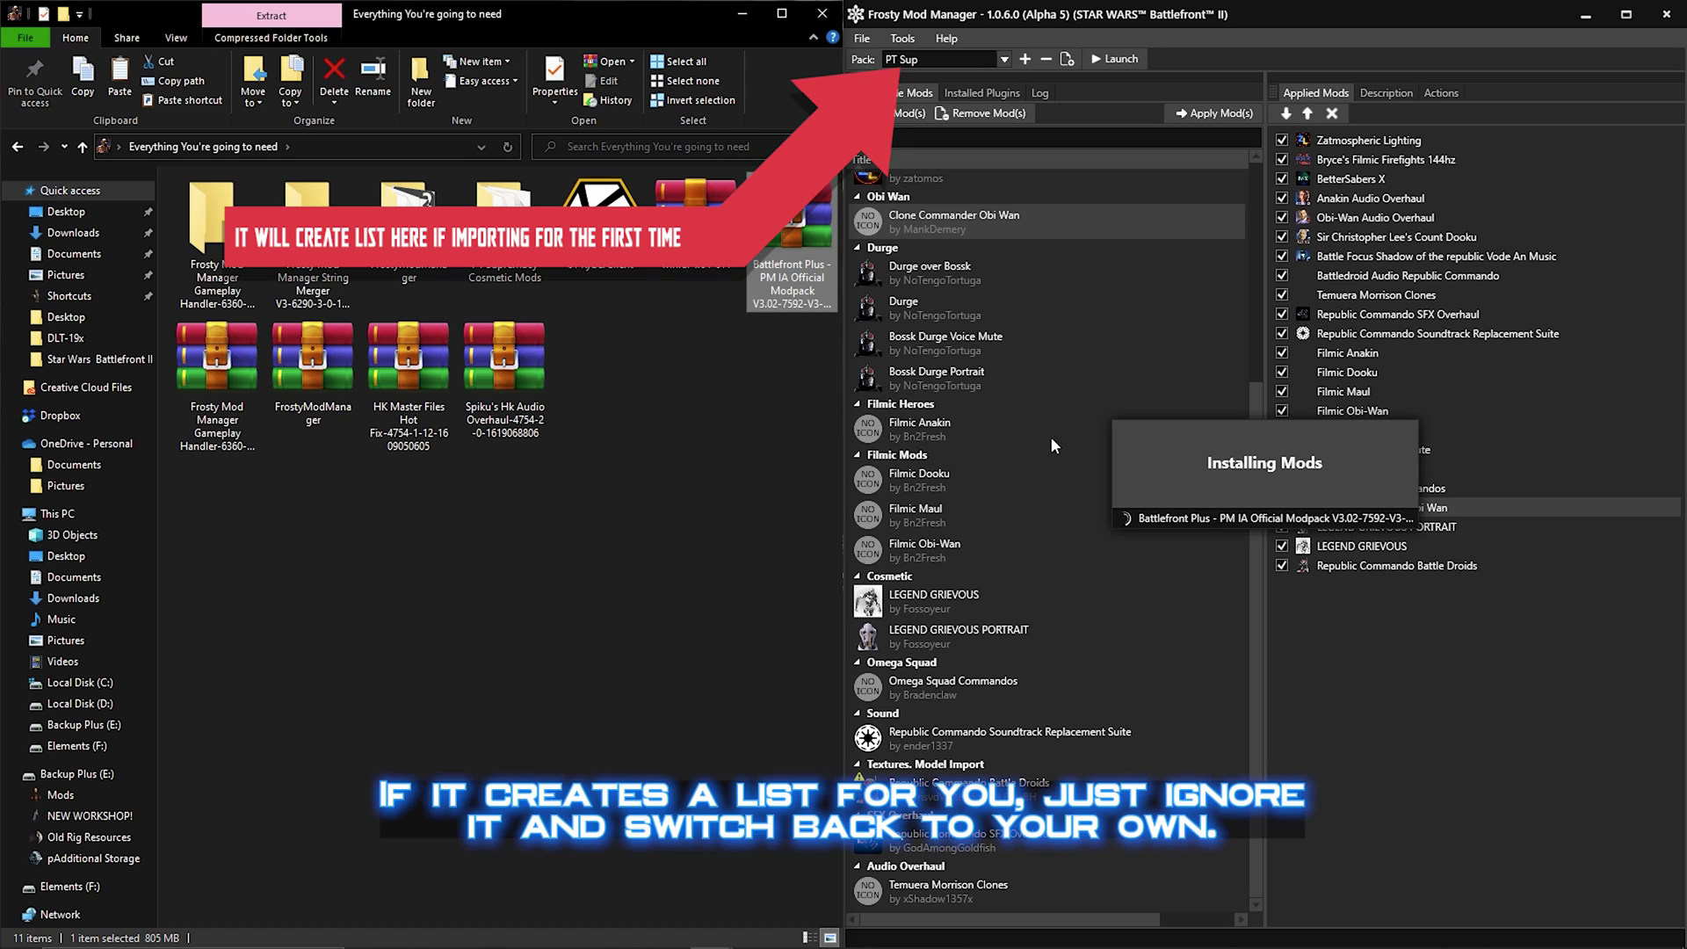
click(961, 485)
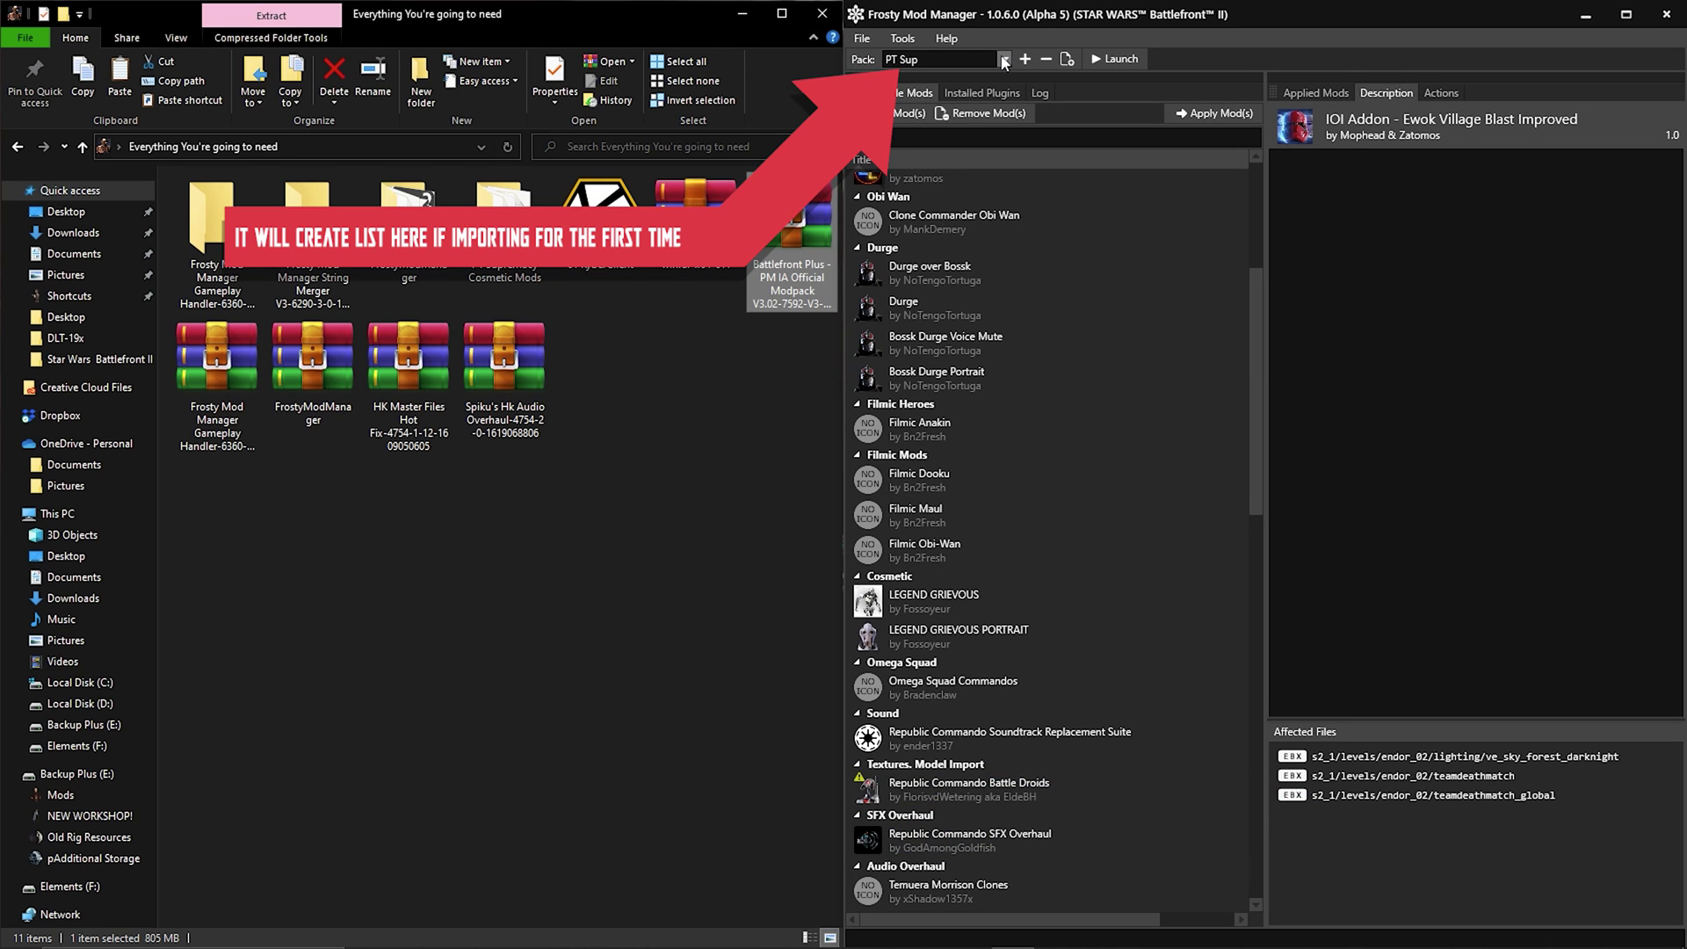
Apply the PM/IA modpack mods to PT Sup one by one in their listed order, starting with PM/IA Battlefront Gameplay Rework.
drag(1248, 336, 1241, 206)
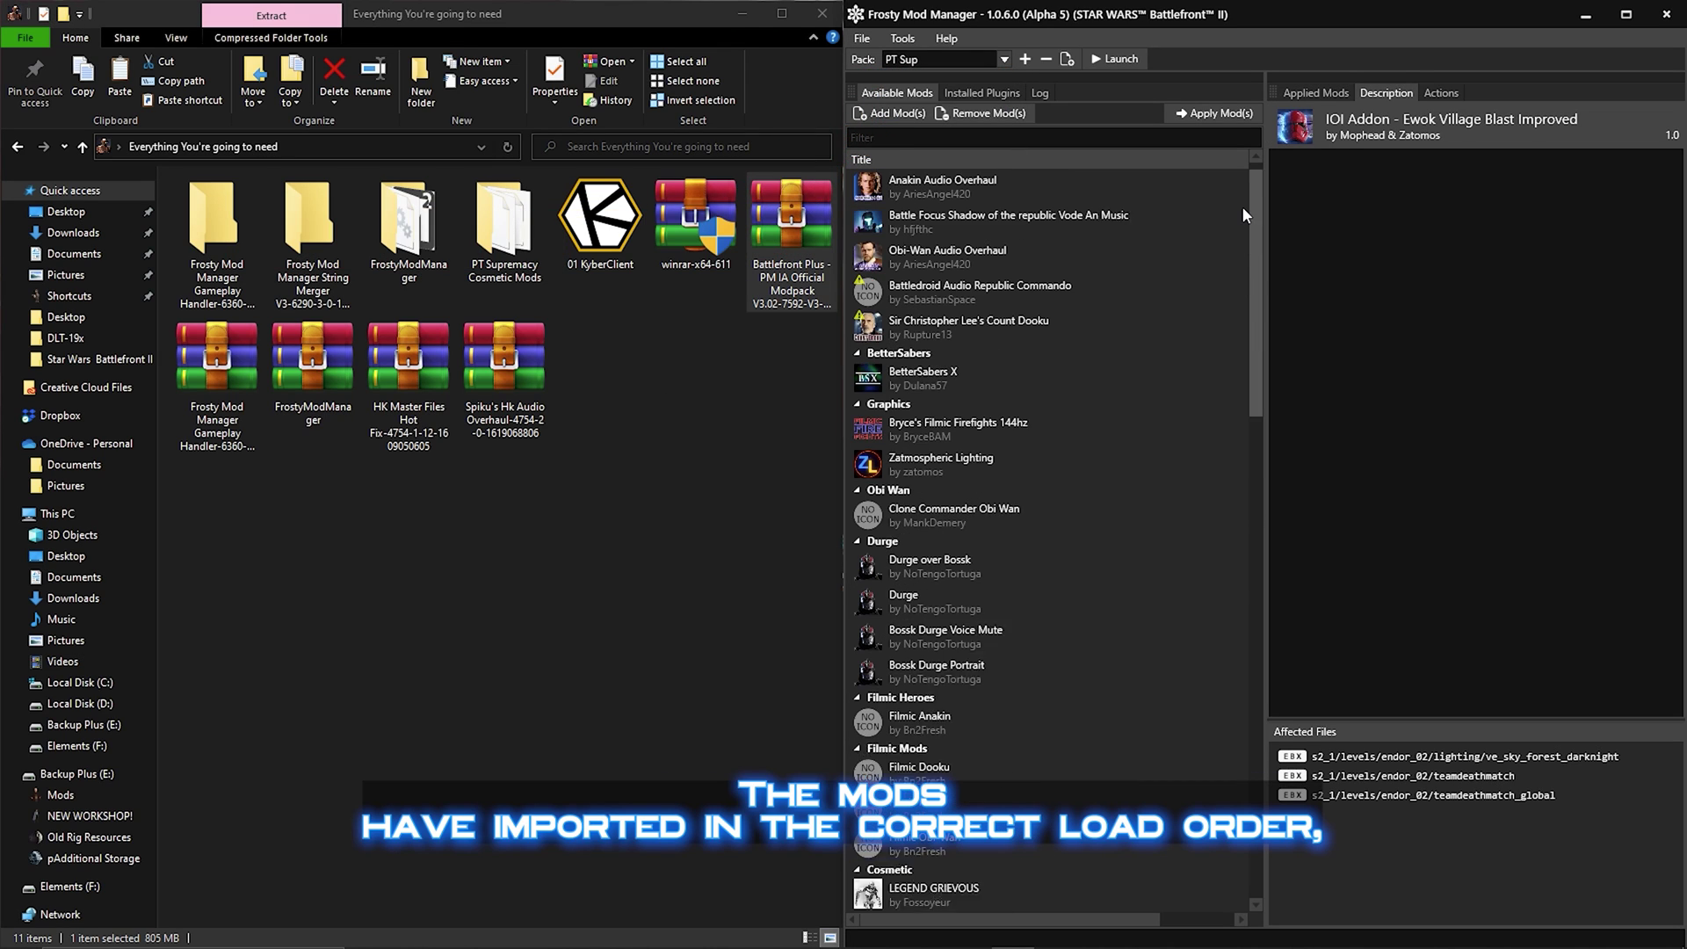
scroll(1178, 304, down, 20)
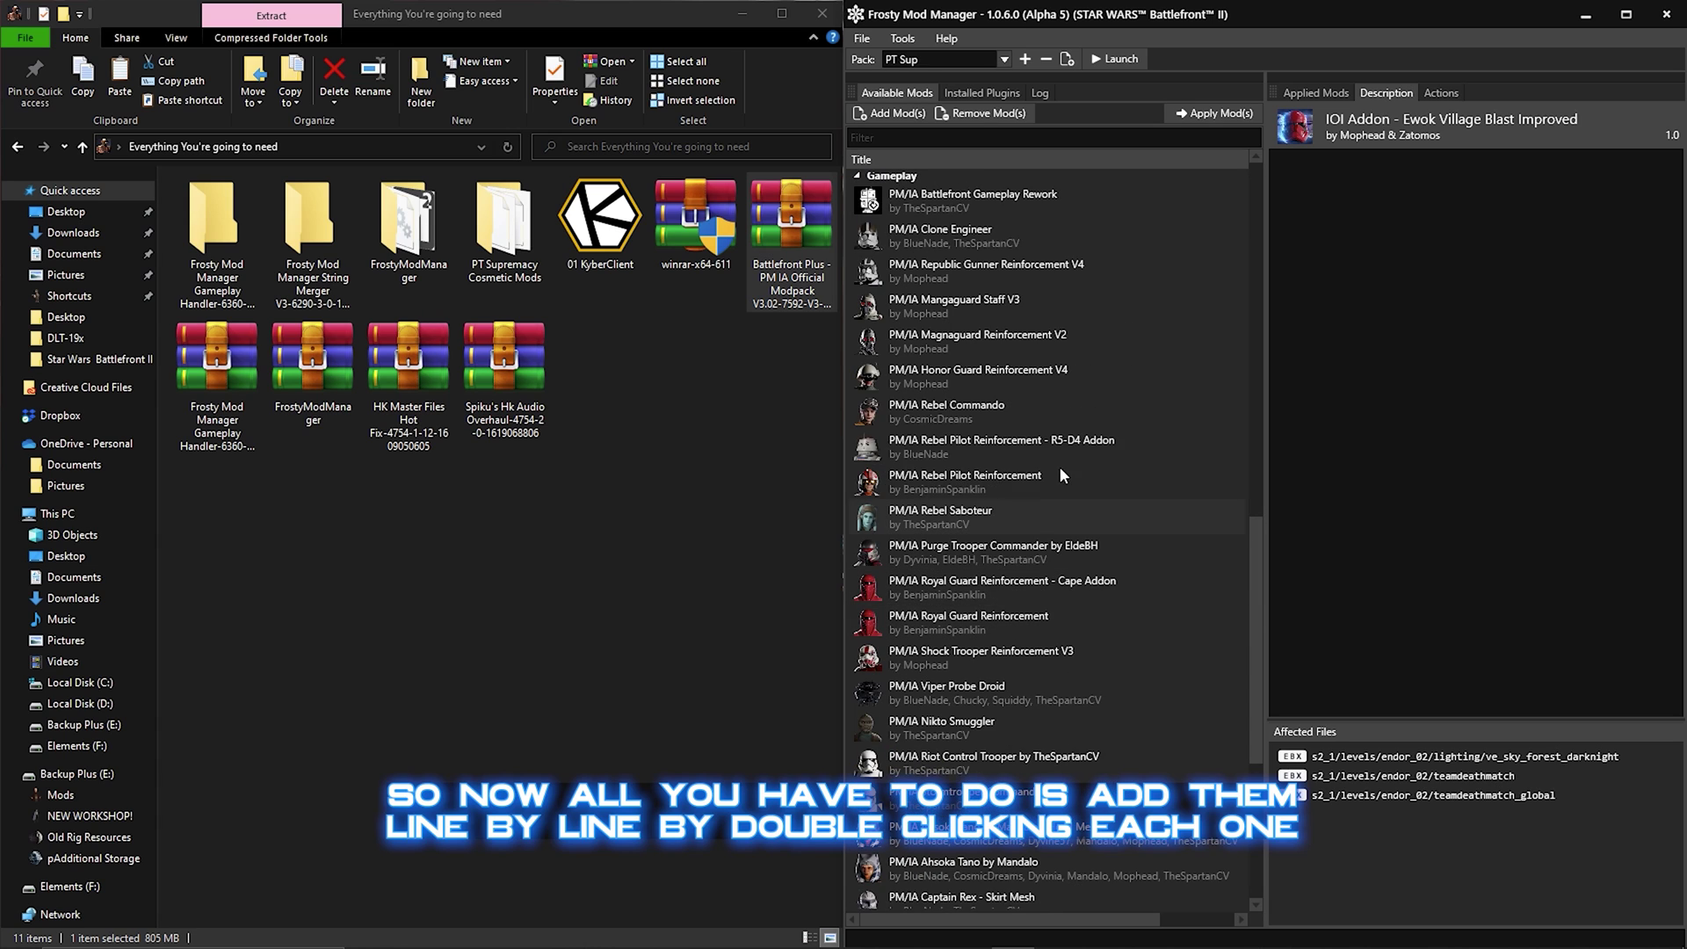
scroll(1061, 468, up, 1)
click(1314, 93)
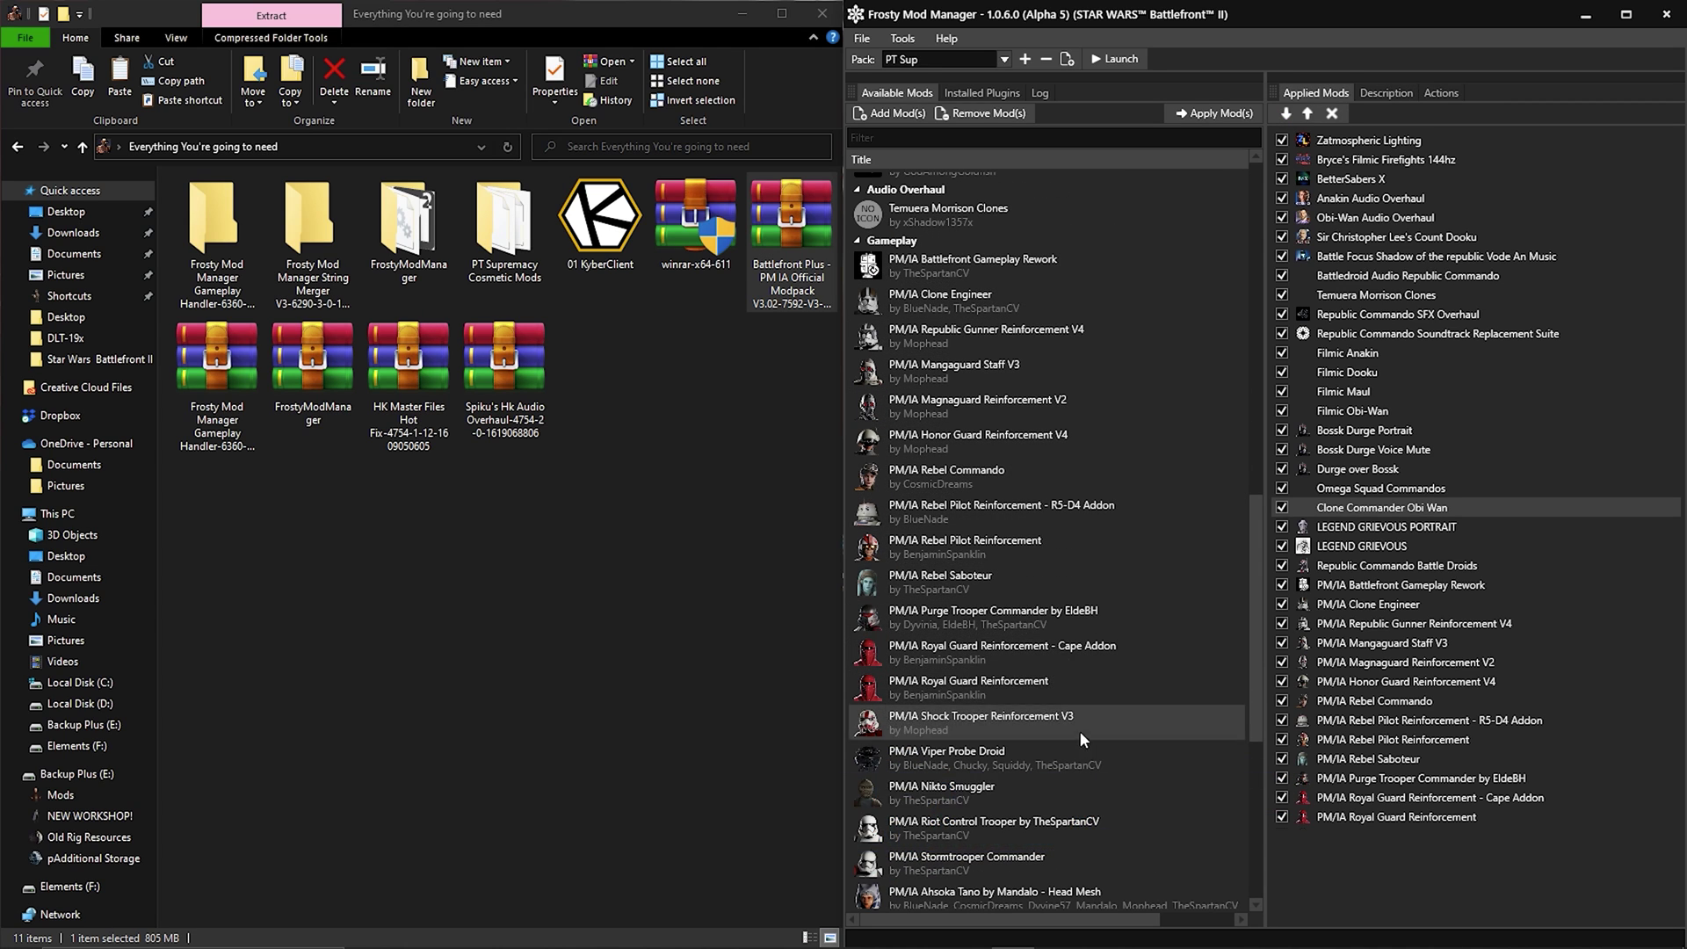
scroll(1093, 606, down, 5)
double_click(1121, 443)
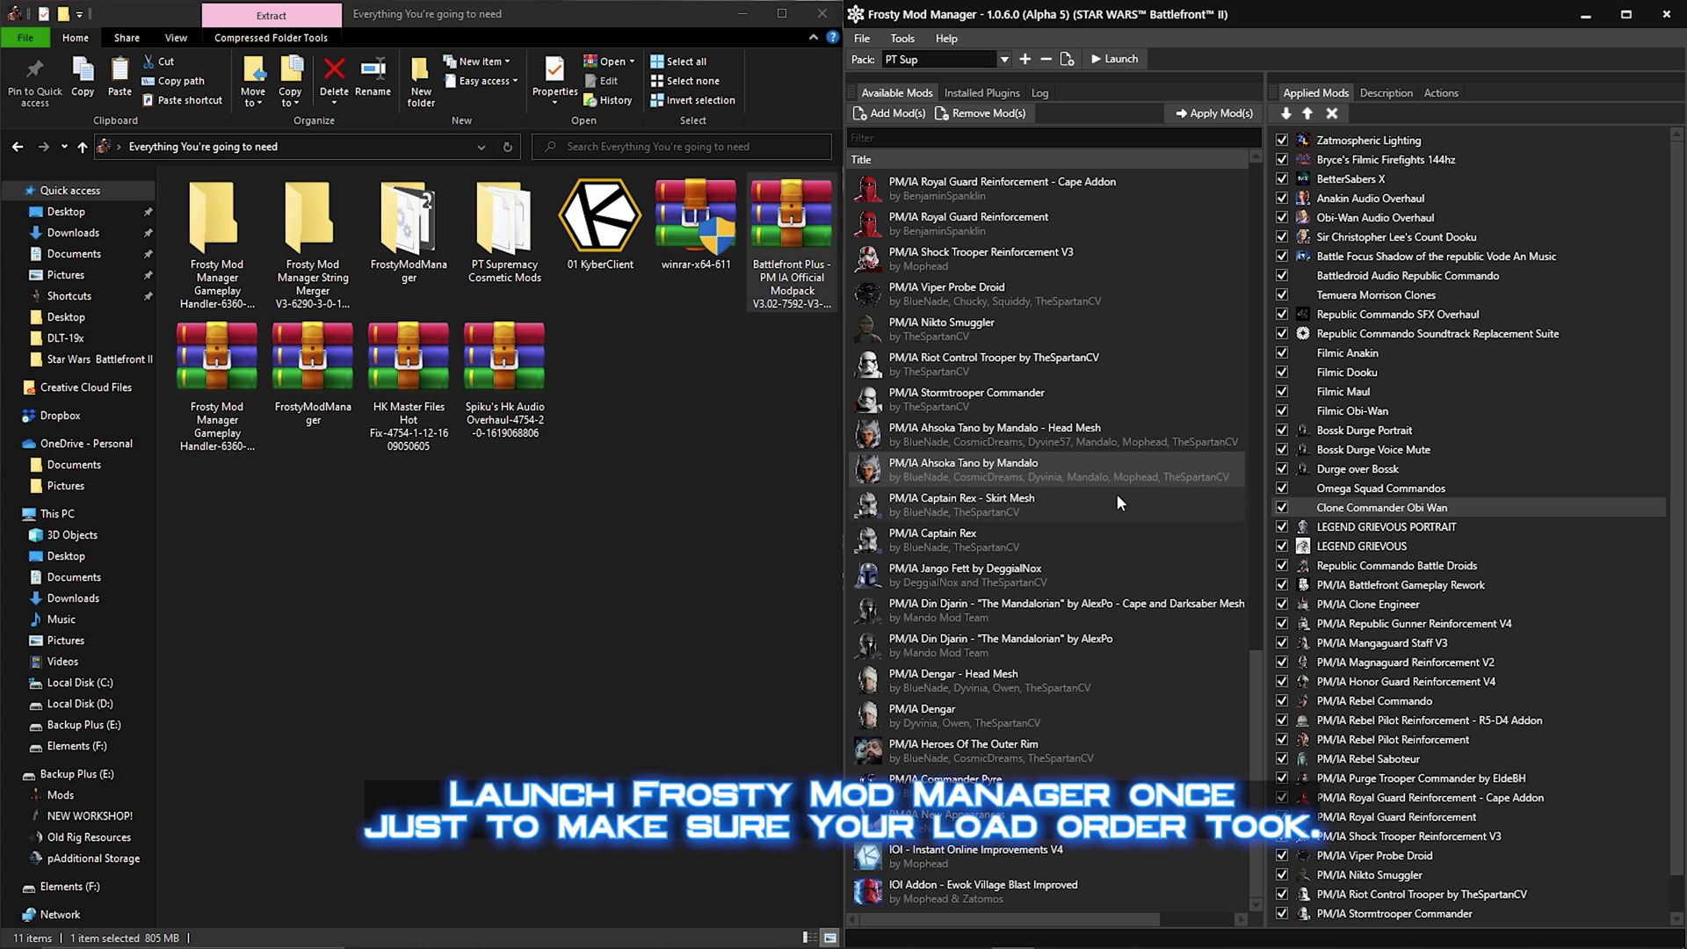
Launch the game with the PT Sup pack and allow Windows Command Processor to make changes to the device.
key(F5)
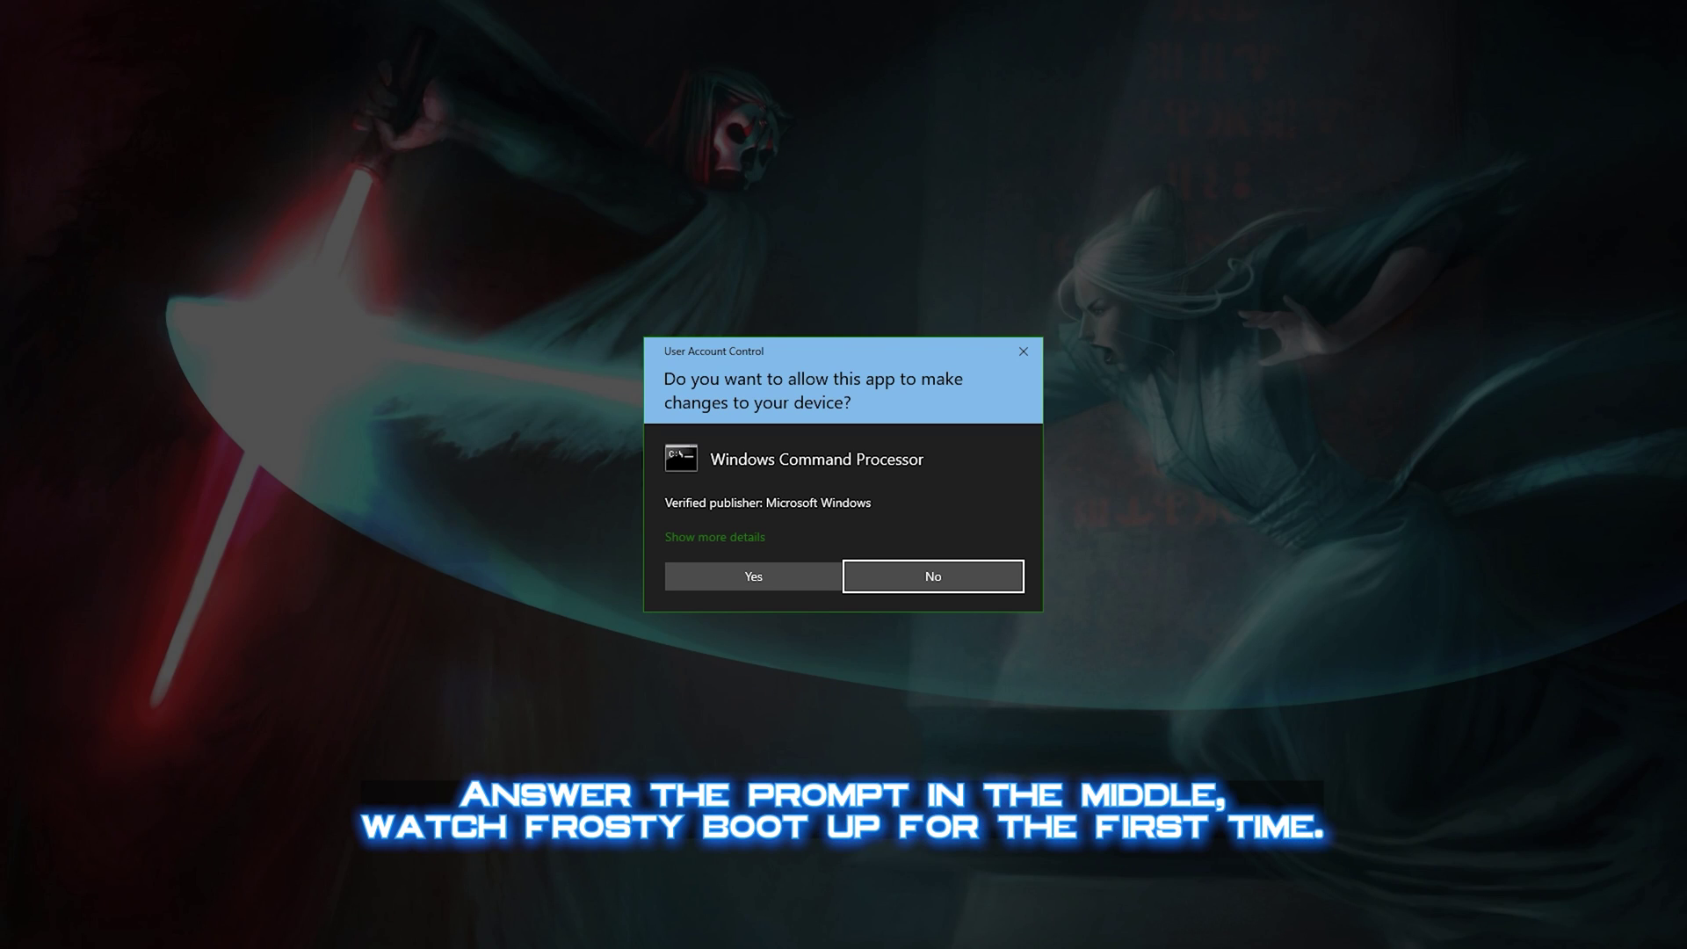
click(716, 582)
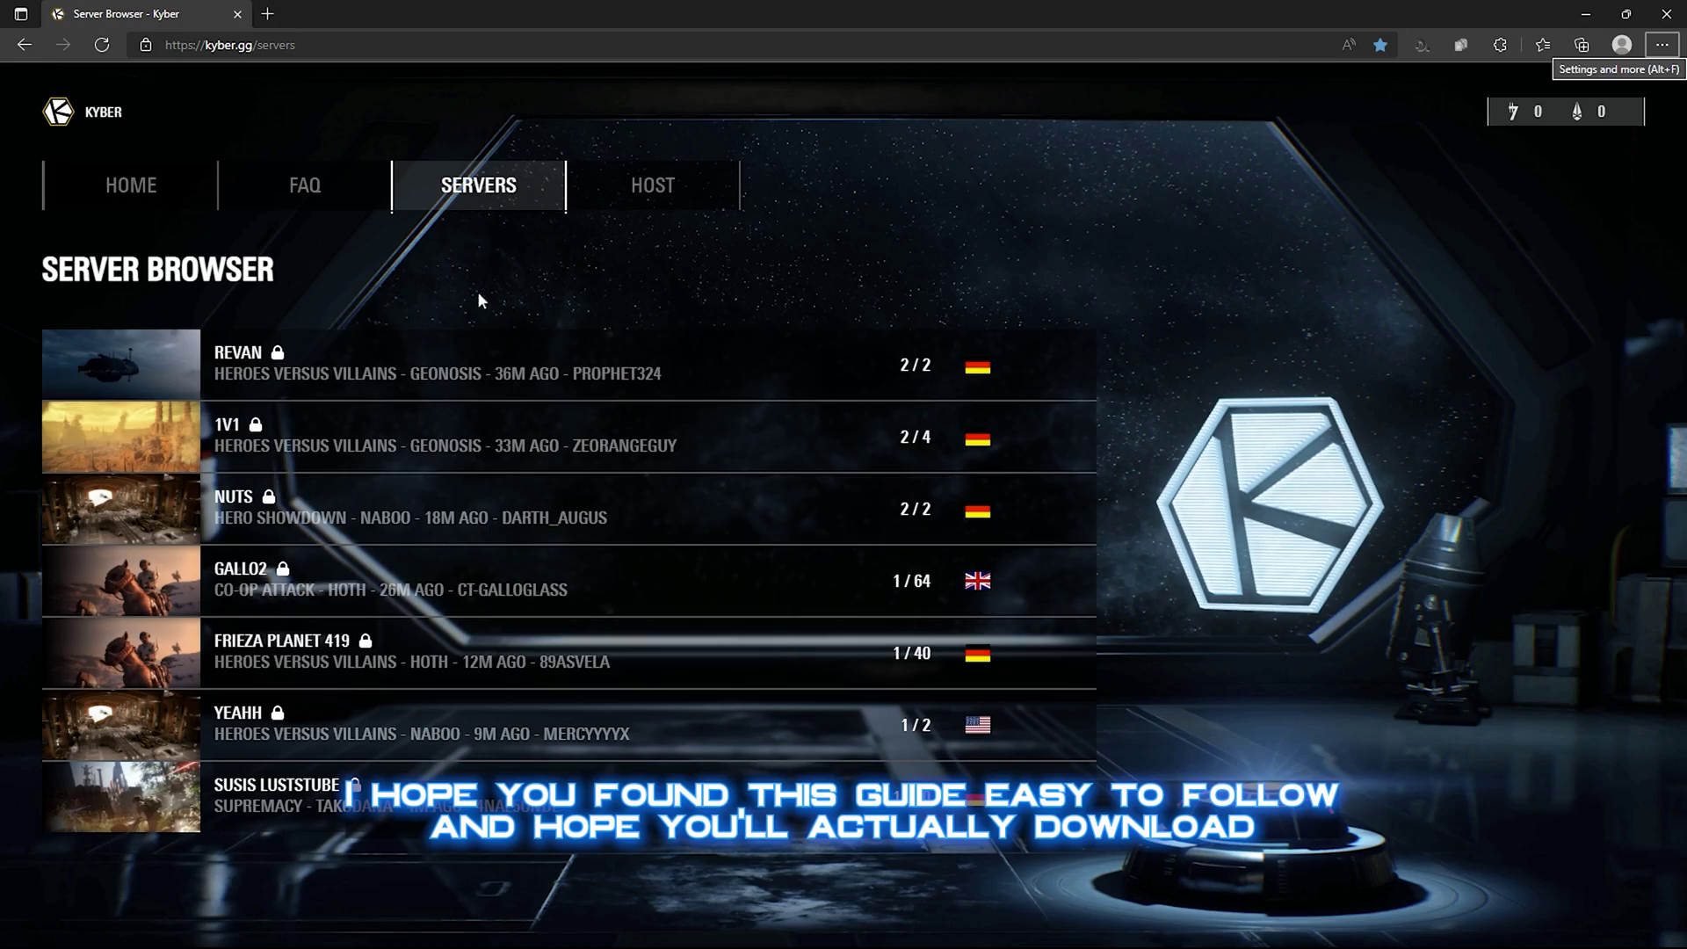
key(alt+z)
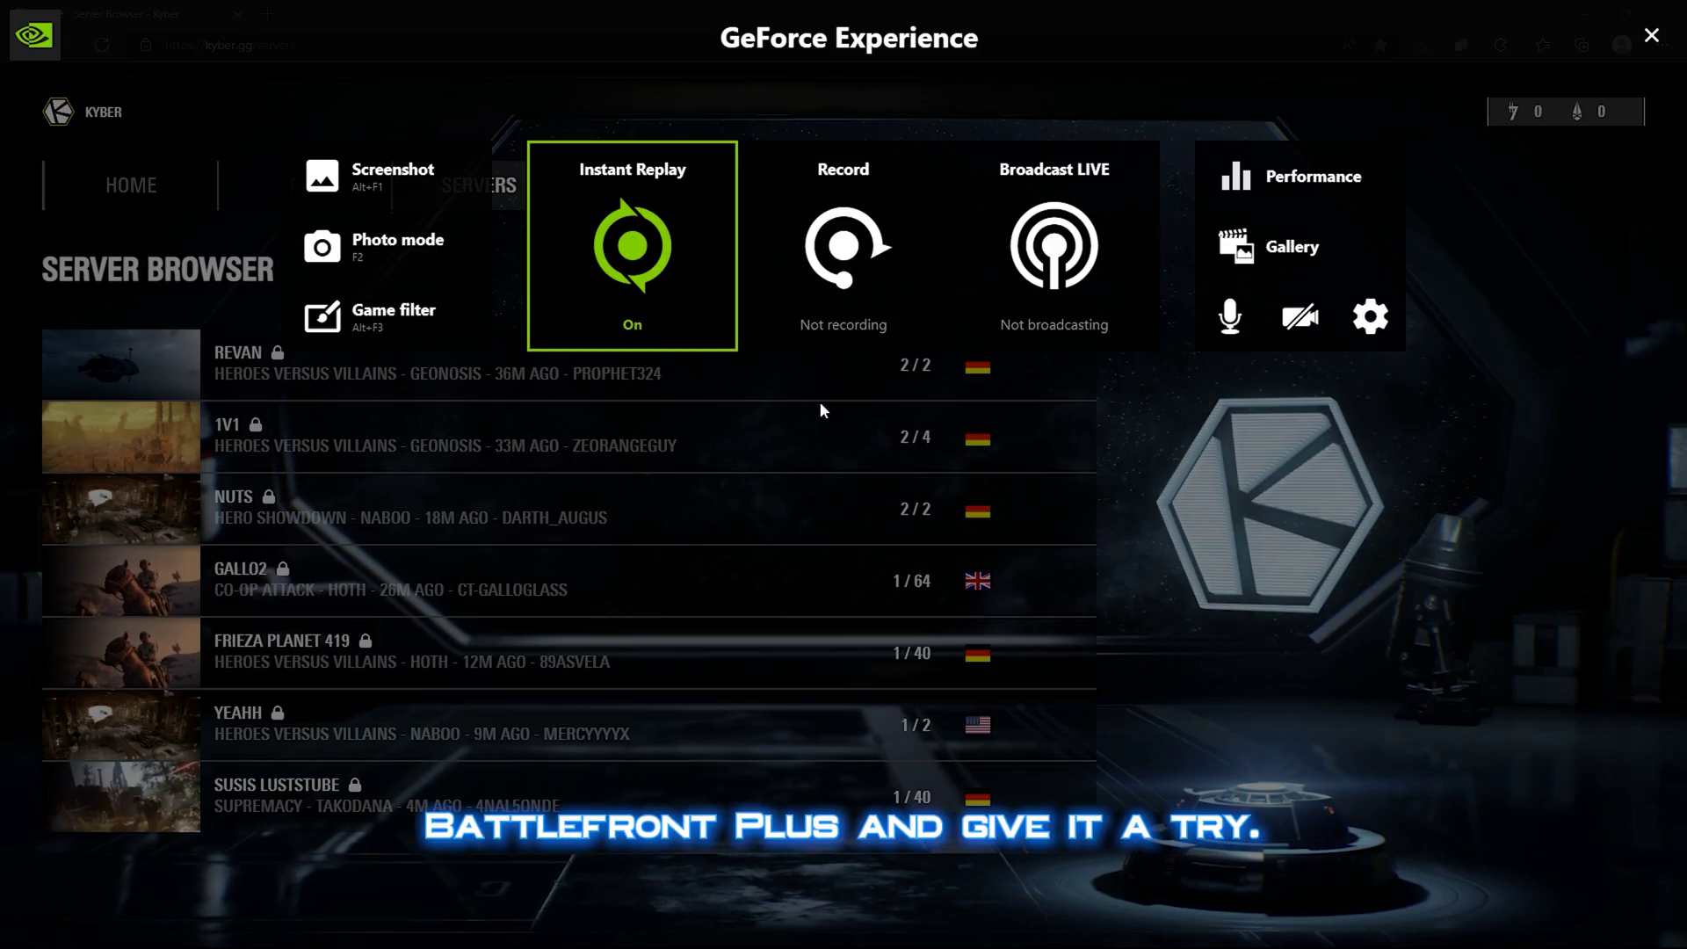
click(618, 305)
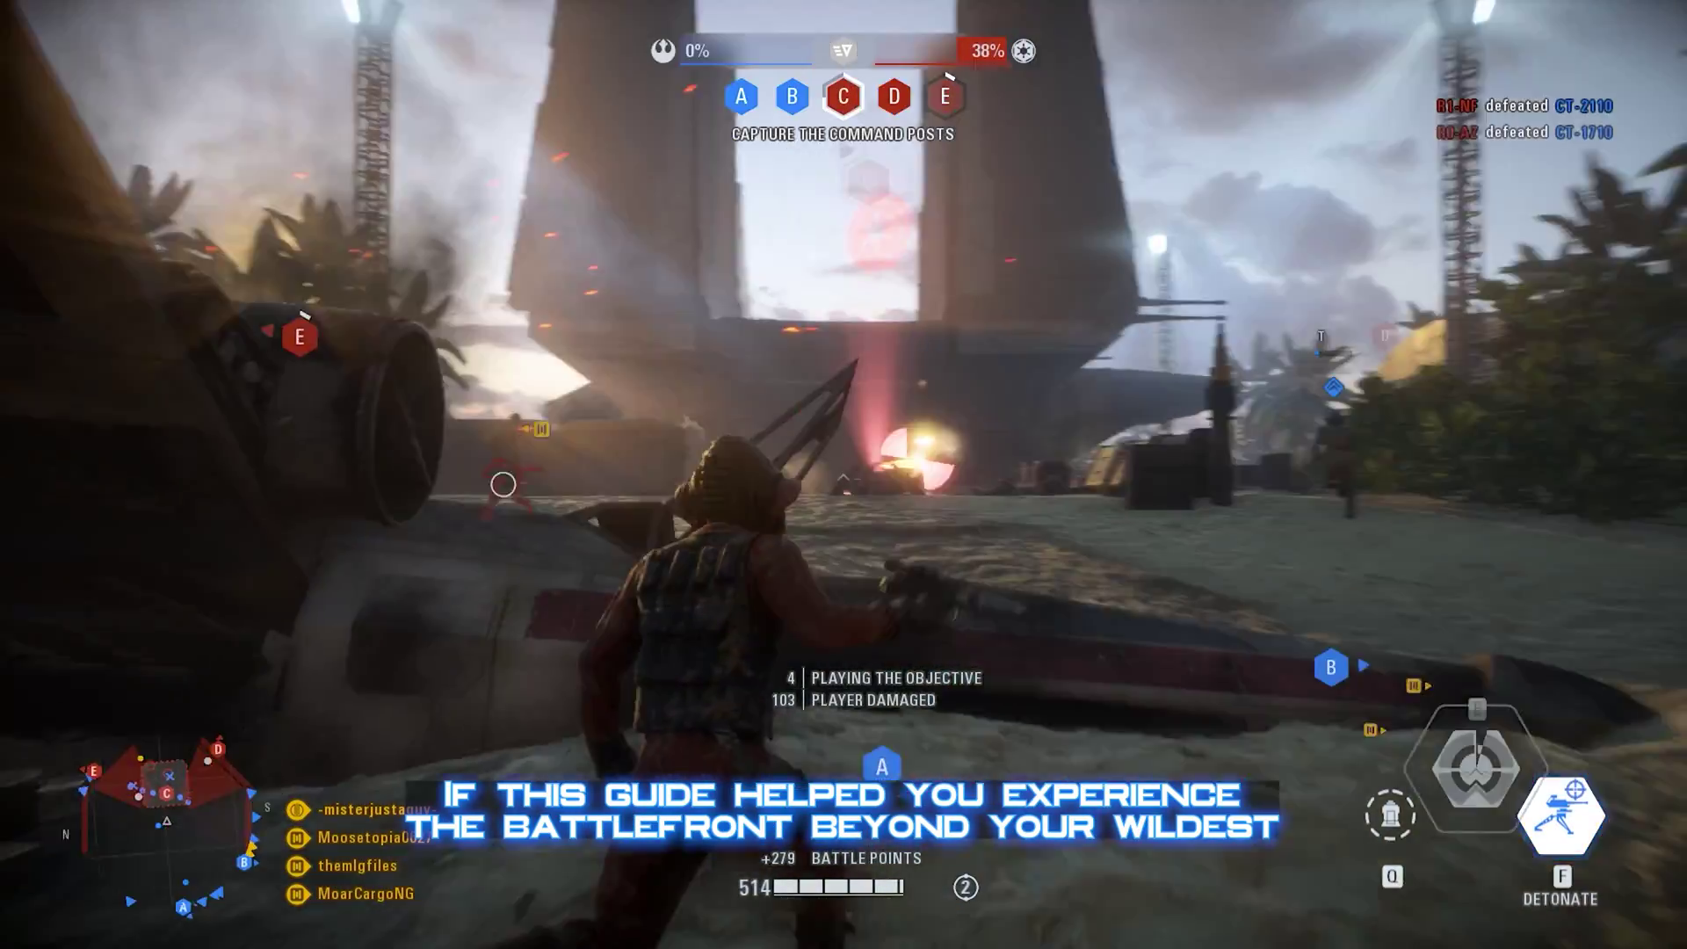